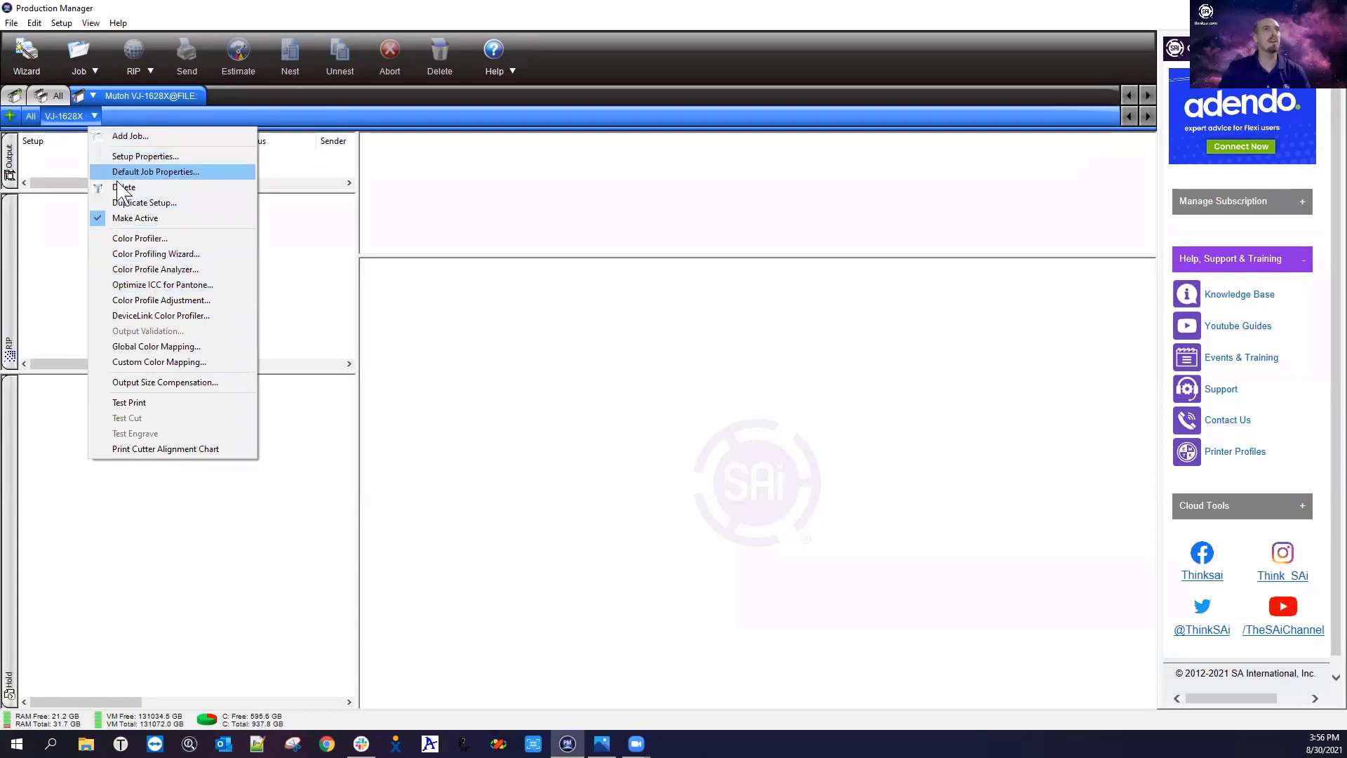
- Open the Color Profiler for the VJ-1628X setup and start creating a new ICC output profile
{"action": "left_click", "coordinate": [149, 239]}
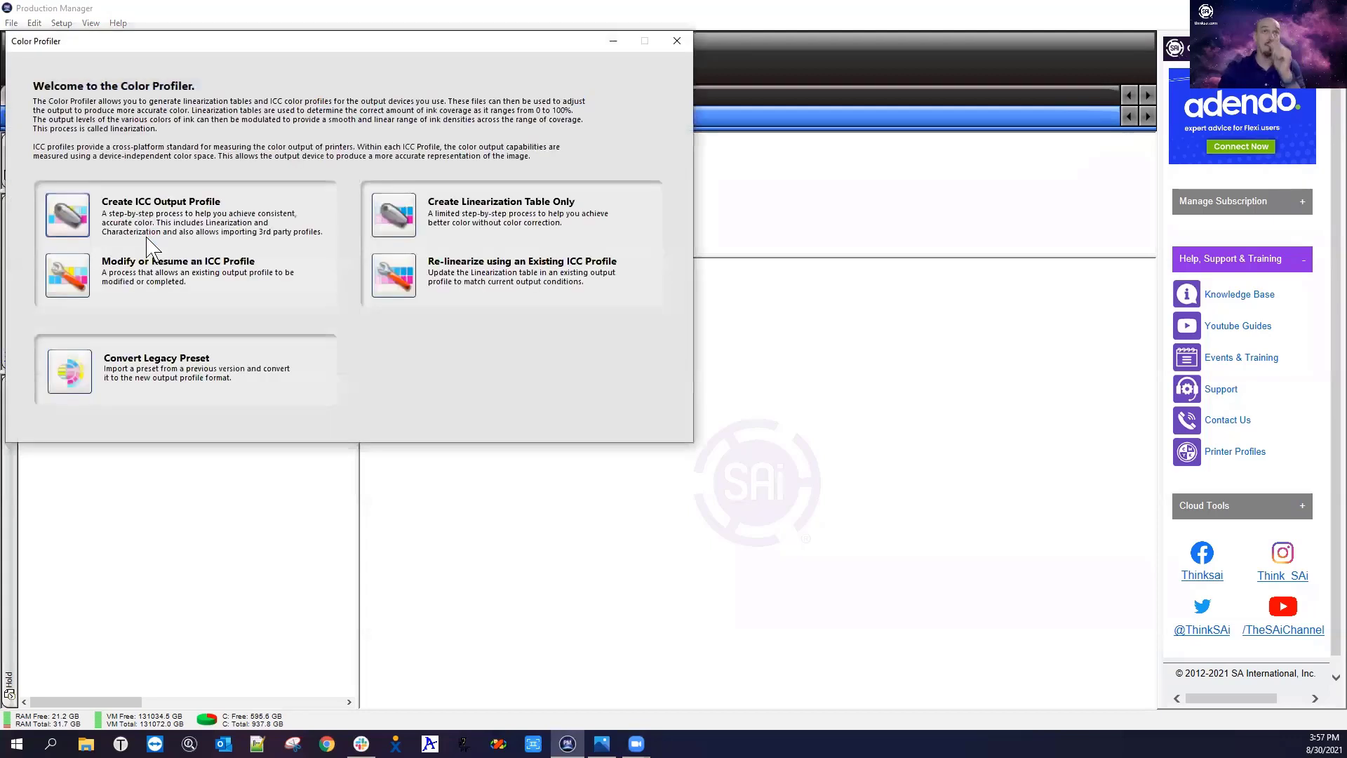
{"action": "left_click_drag", "start_coordinate": [280, 51], "coordinate": [506, 189]}
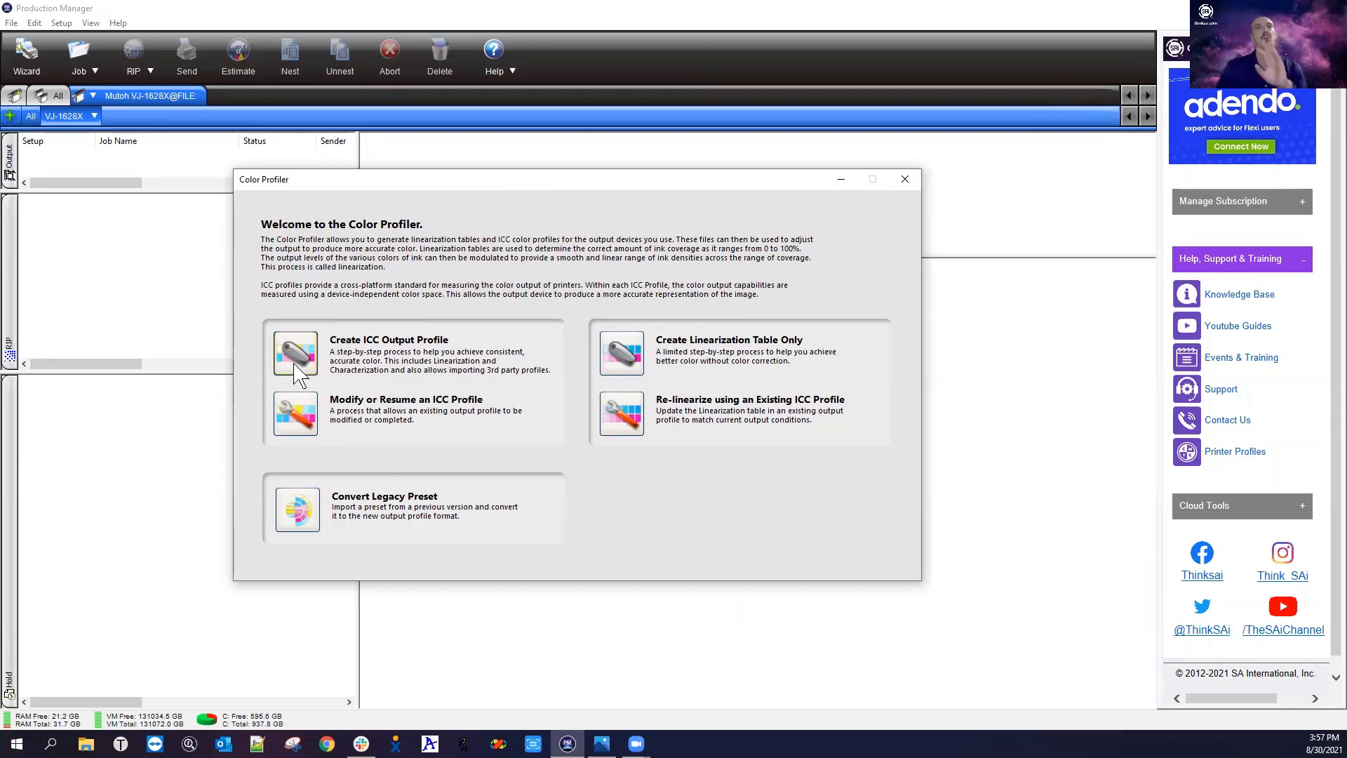
{"action": "left_click_drag", "start_coordinate": [544, 177], "coordinate": [570, 169]}
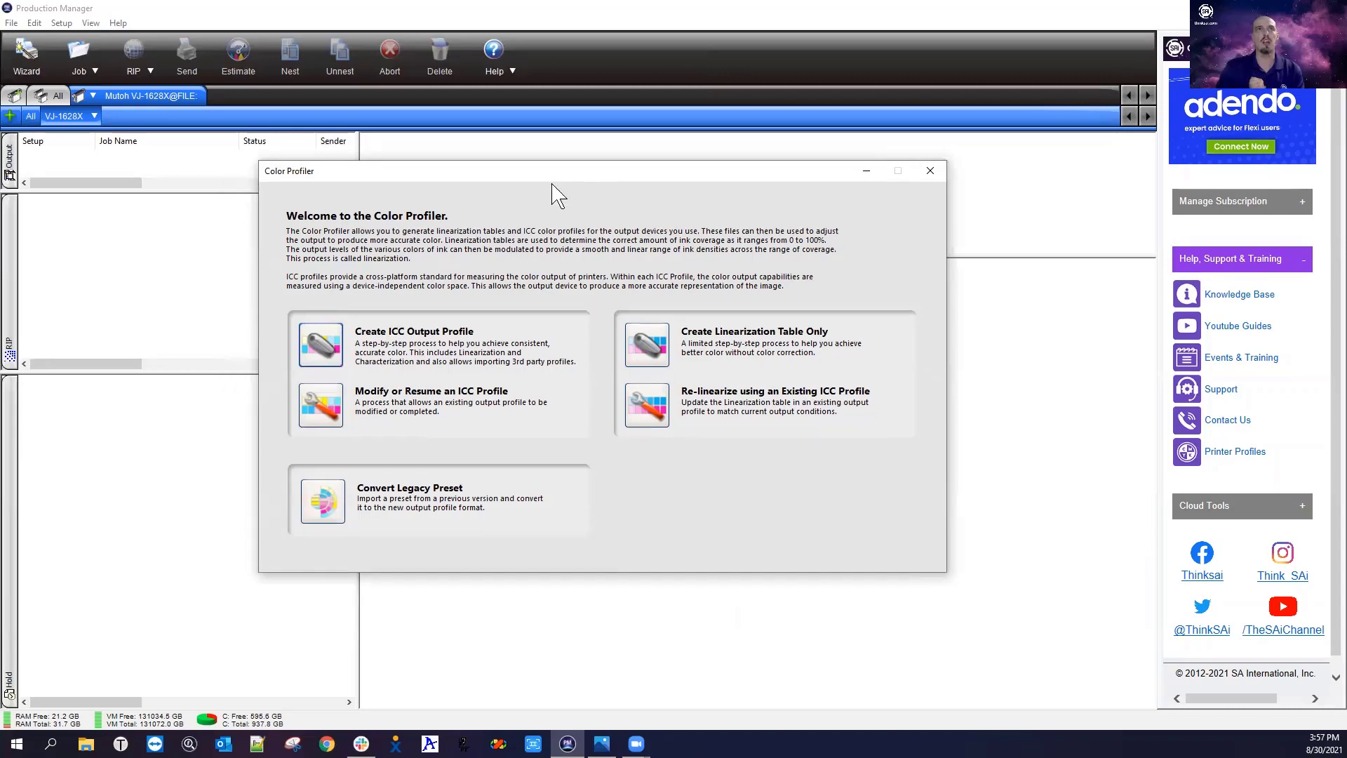
{"action": "left_click", "coordinate": [325, 349]}
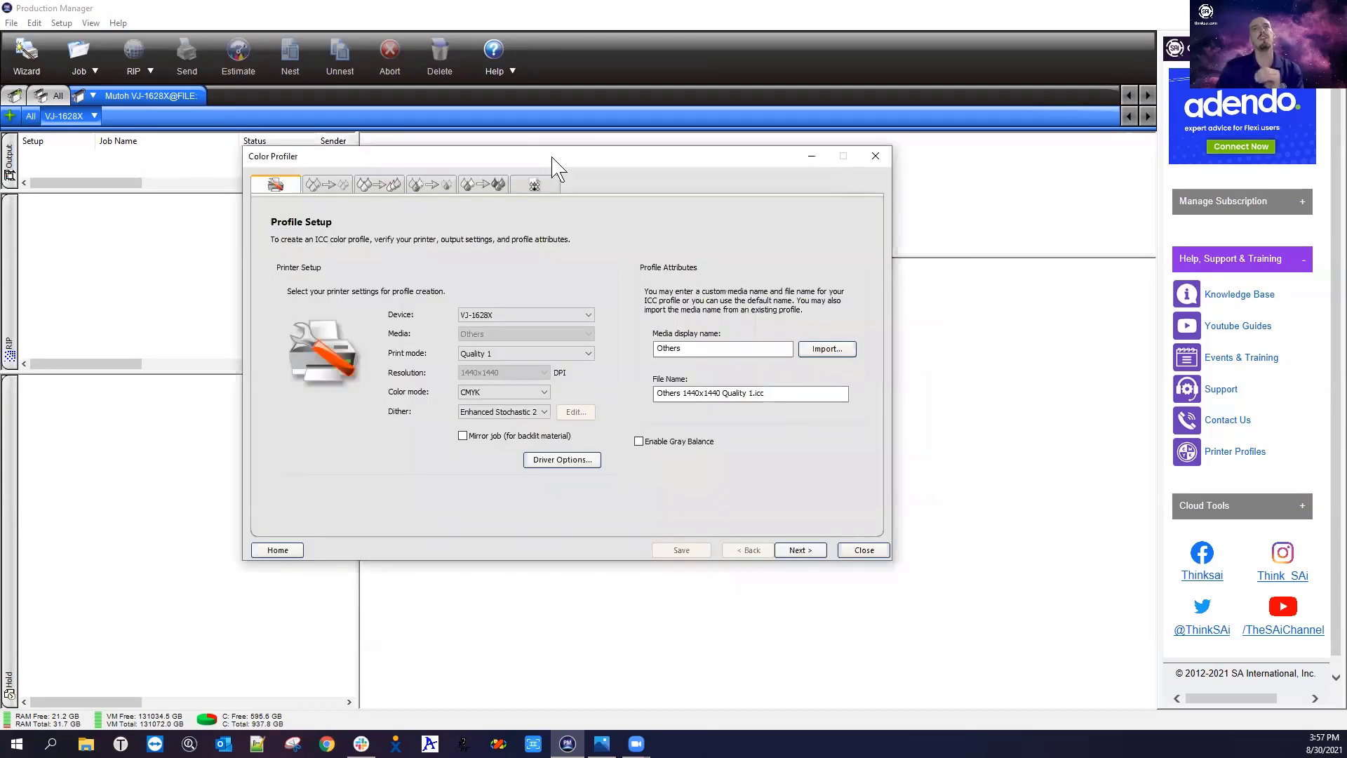
{"action": "left_click_drag", "start_coordinate": [558, 160], "coordinate": [586, 171]}
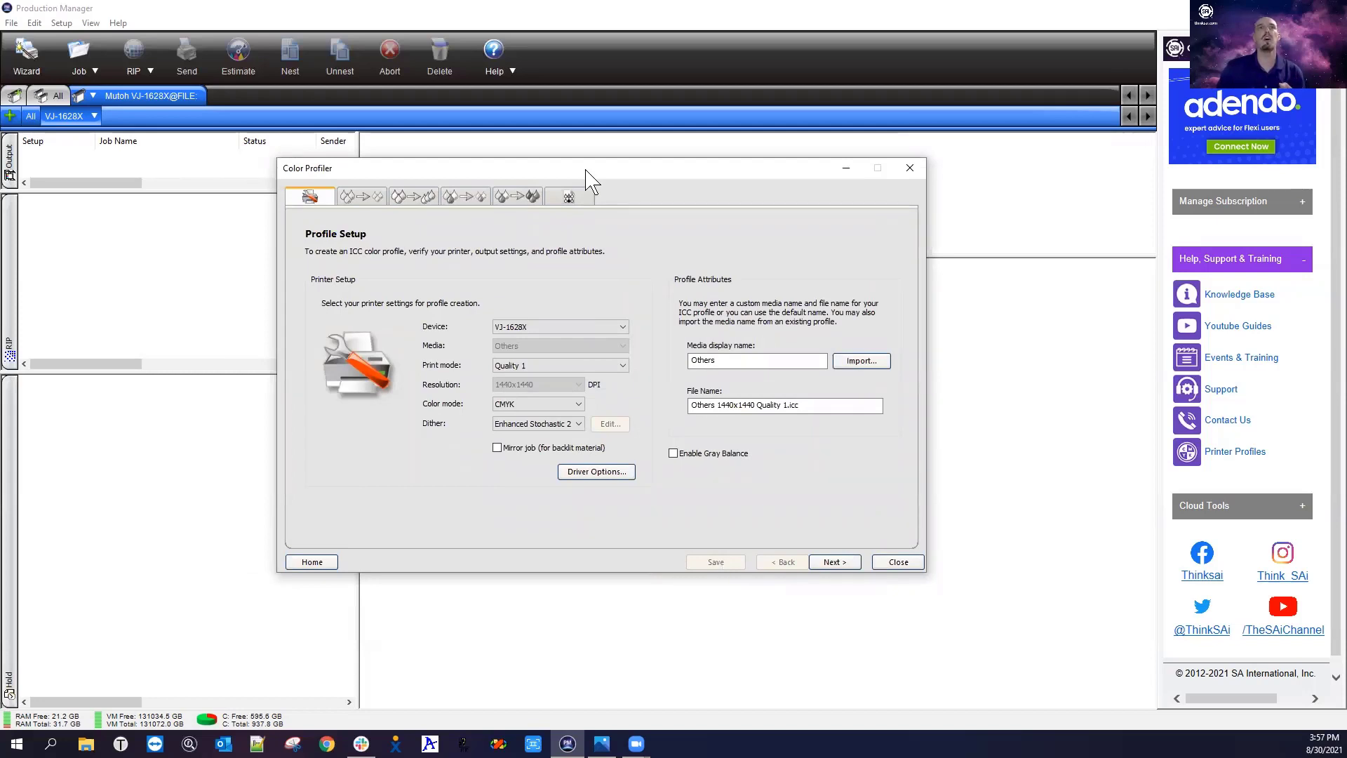
{"action": "left_click_drag", "start_coordinate": [586, 170], "coordinate": [567, 171]}
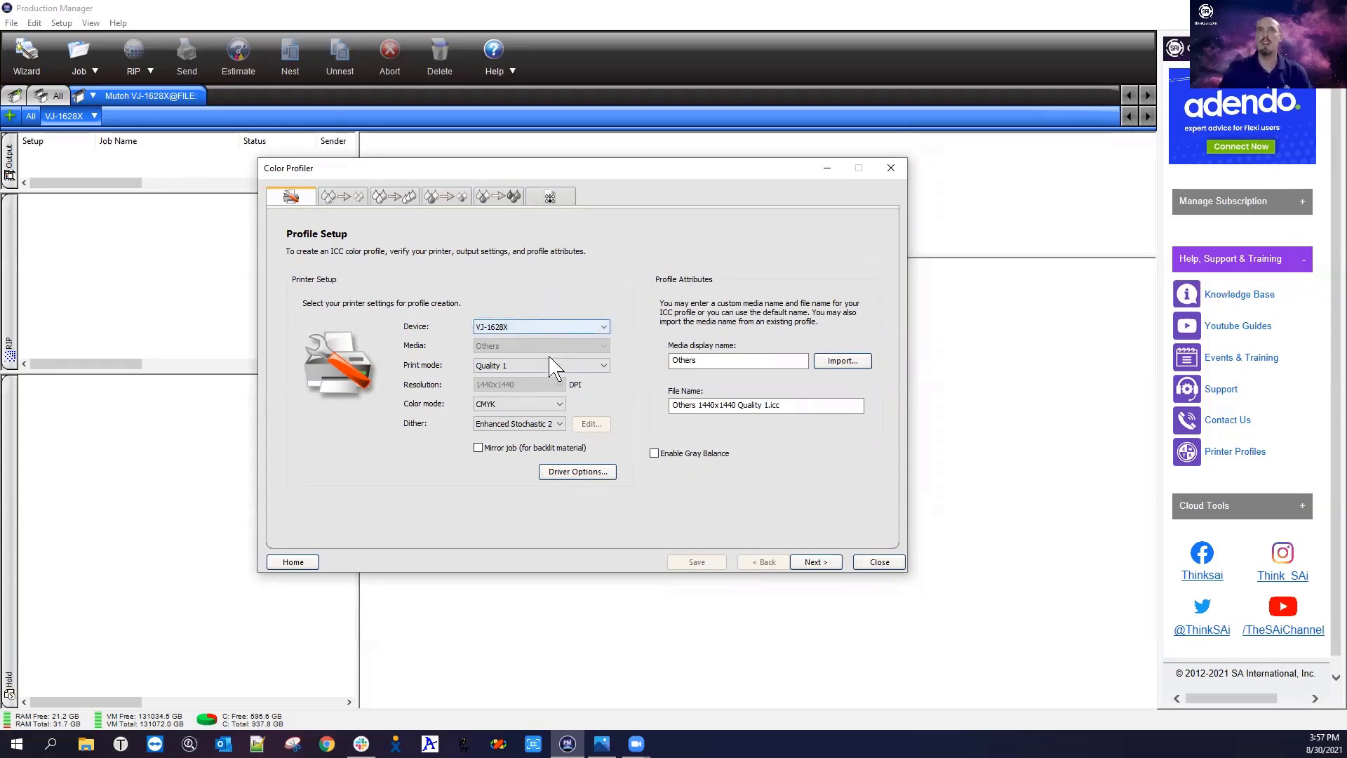
- Try the print modes Quality 4 and Graphics 4 for the new profile, comparing the generated file name
{"action": "left_click", "coordinate": [605, 365]}
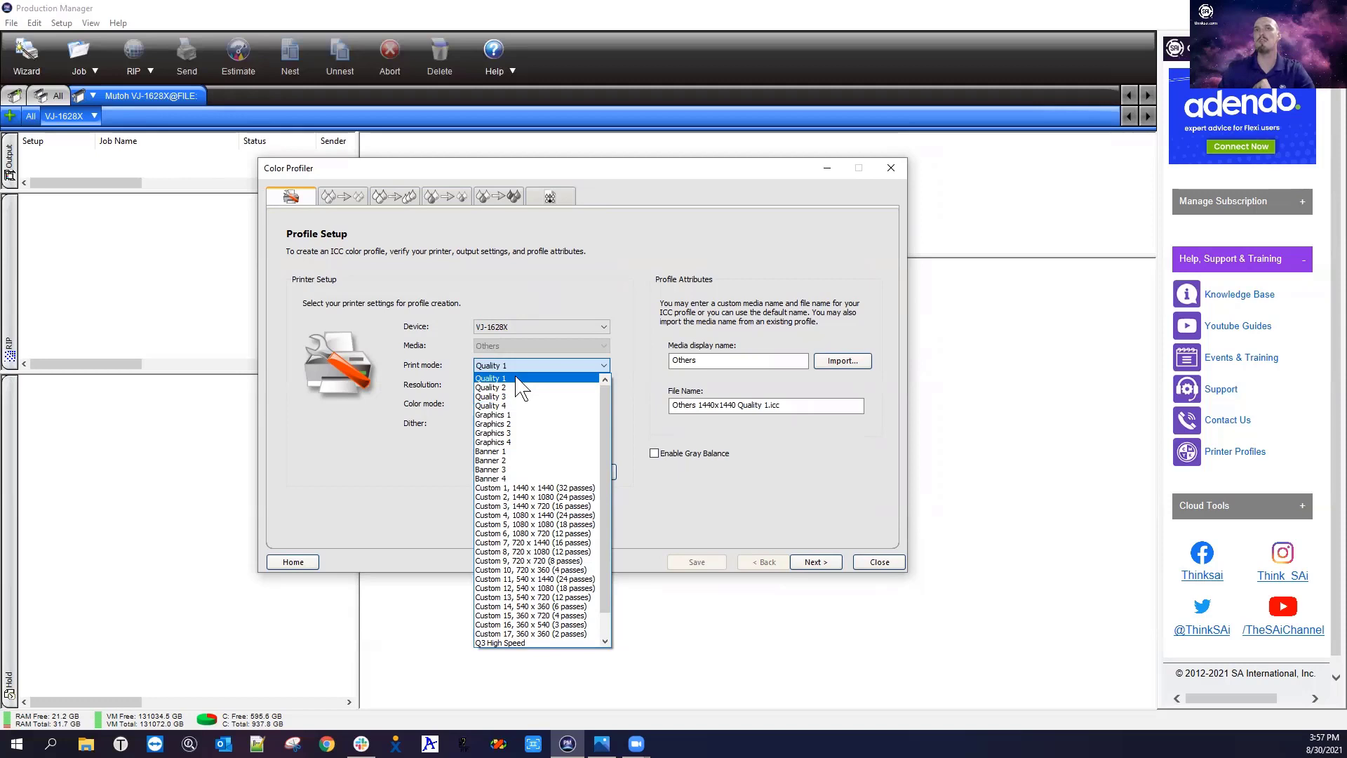
{"action": "left_click", "coordinate": [514, 405]}
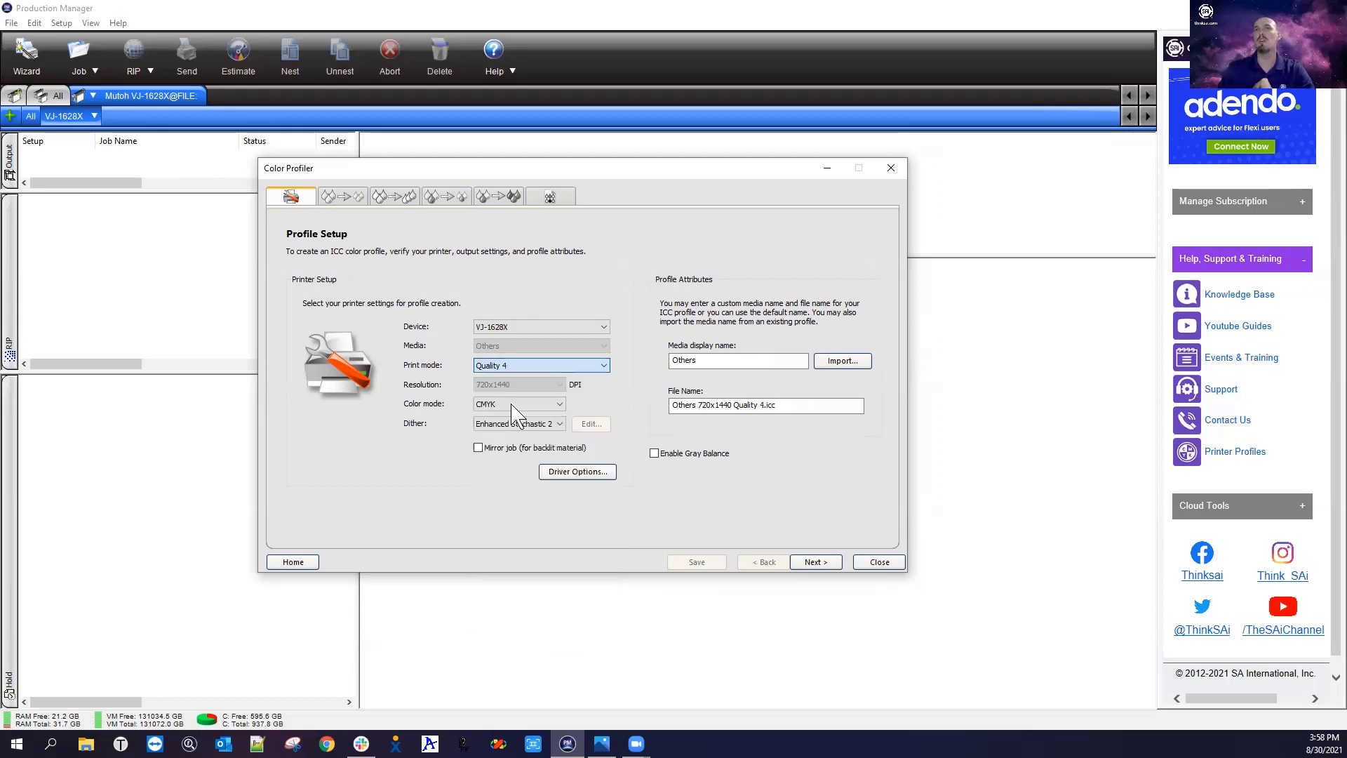
{"action": "left_click", "coordinate": [706, 405]}
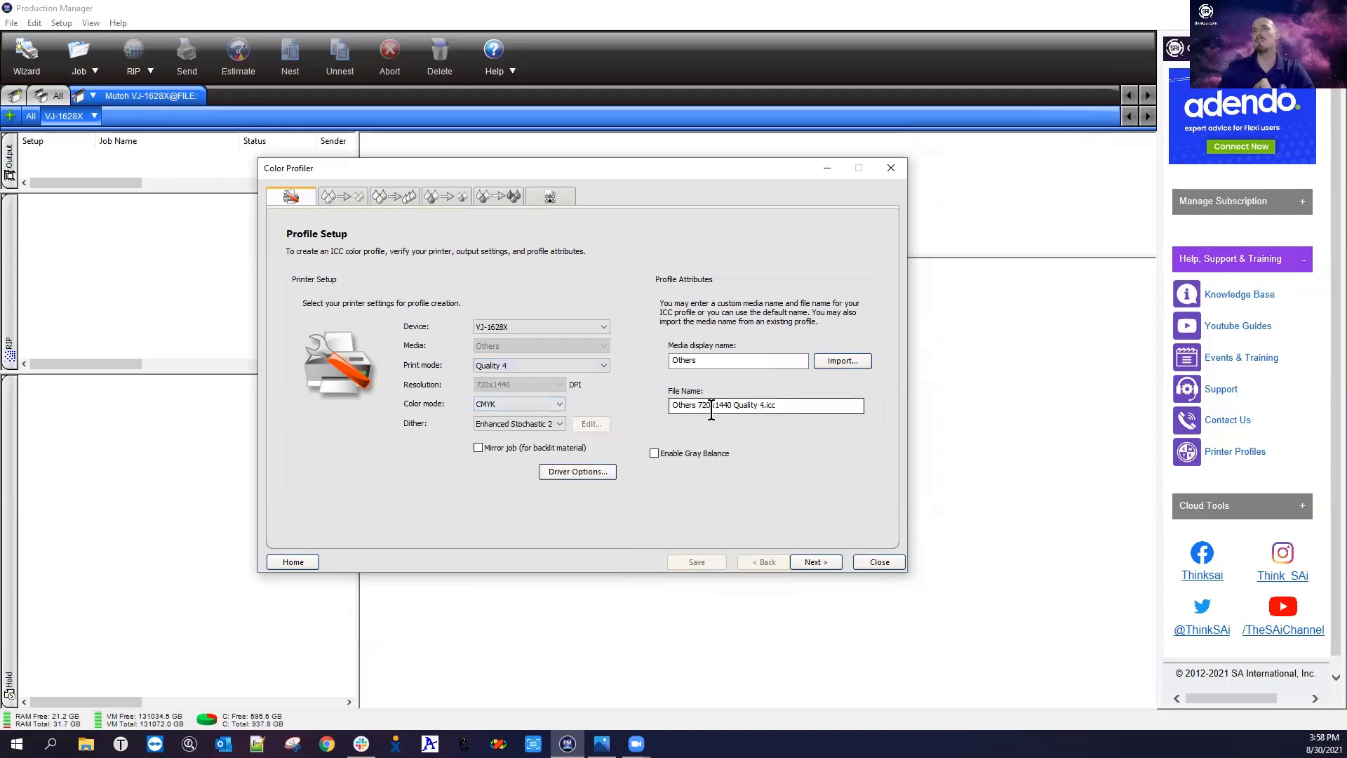
{"action": "left_click", "coordinate": [553, 367]}
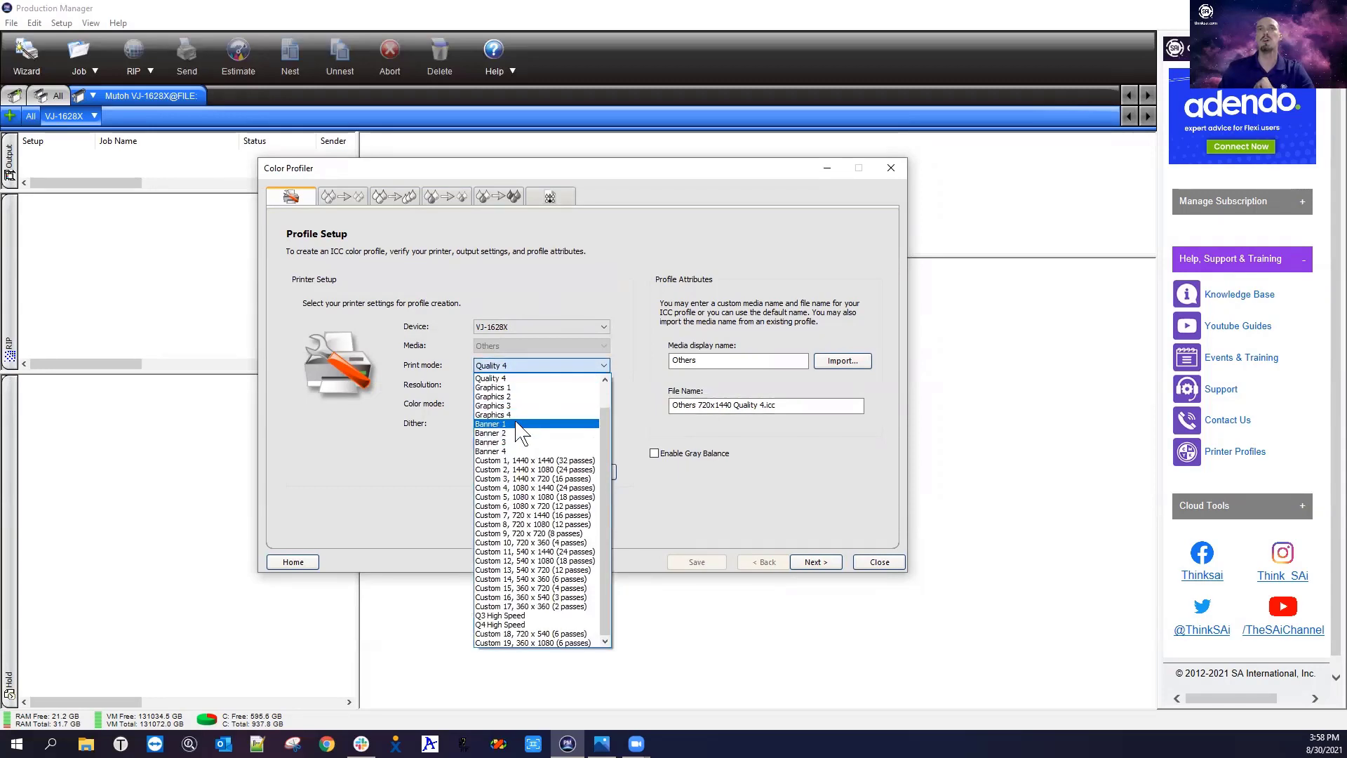
{"action": "left_click", "coordinate": [519, 415]}
{"action": "left_click", "coordinate": [698, 405]}
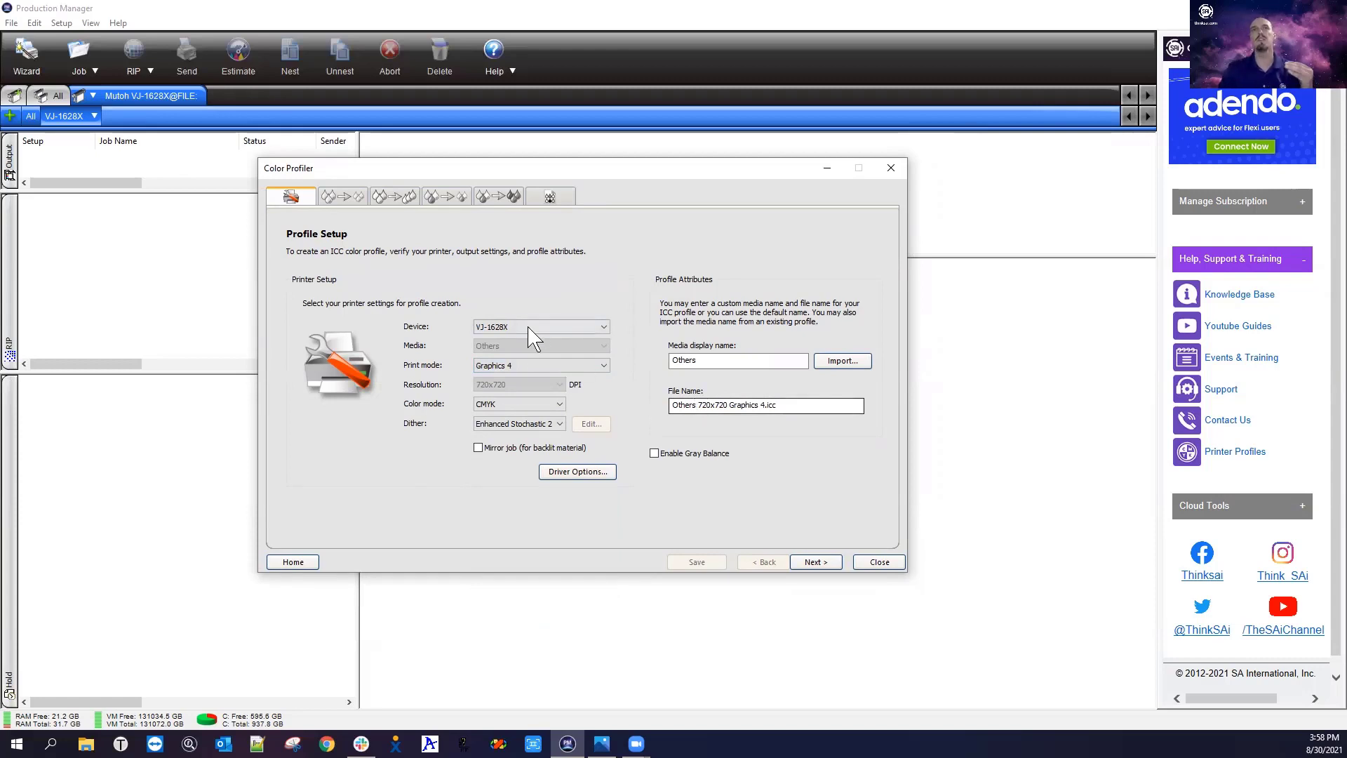
- Set the profile's print mode to Graphics 1
{"action": "left_click", "coordinate": [528, 364]}
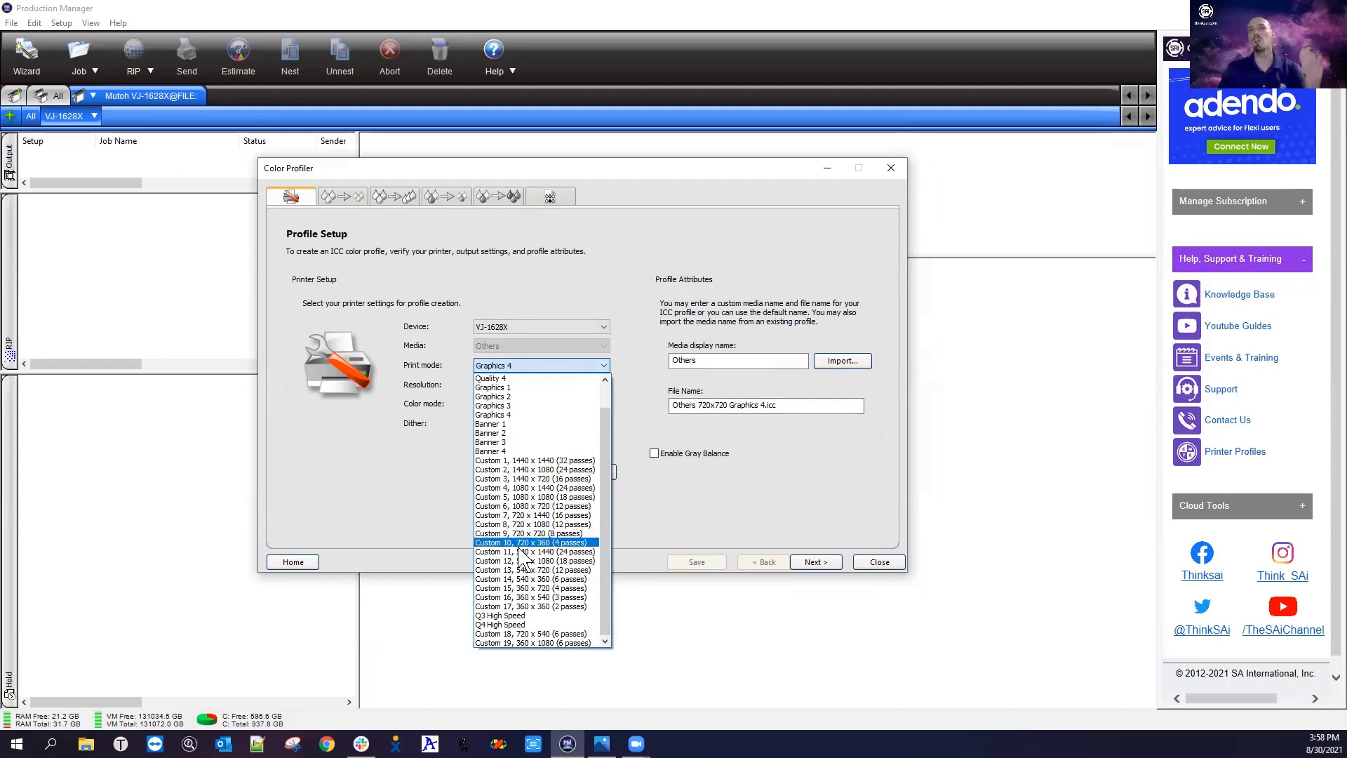
{"action": "scroll", "coordinate": [525, 551], "scroll_direction": "up", "scroll_amount": 1}
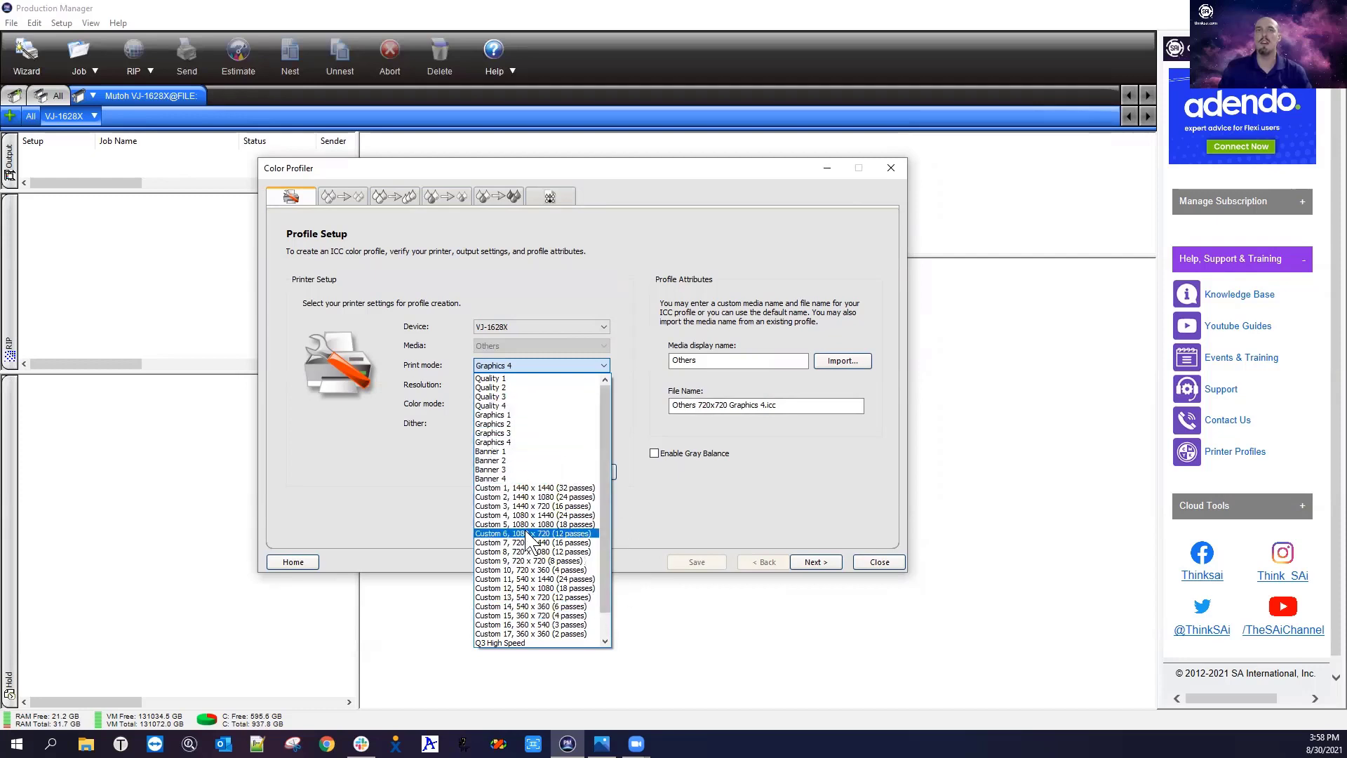
{"action": "left_click", "coordinate": [516, 417]}
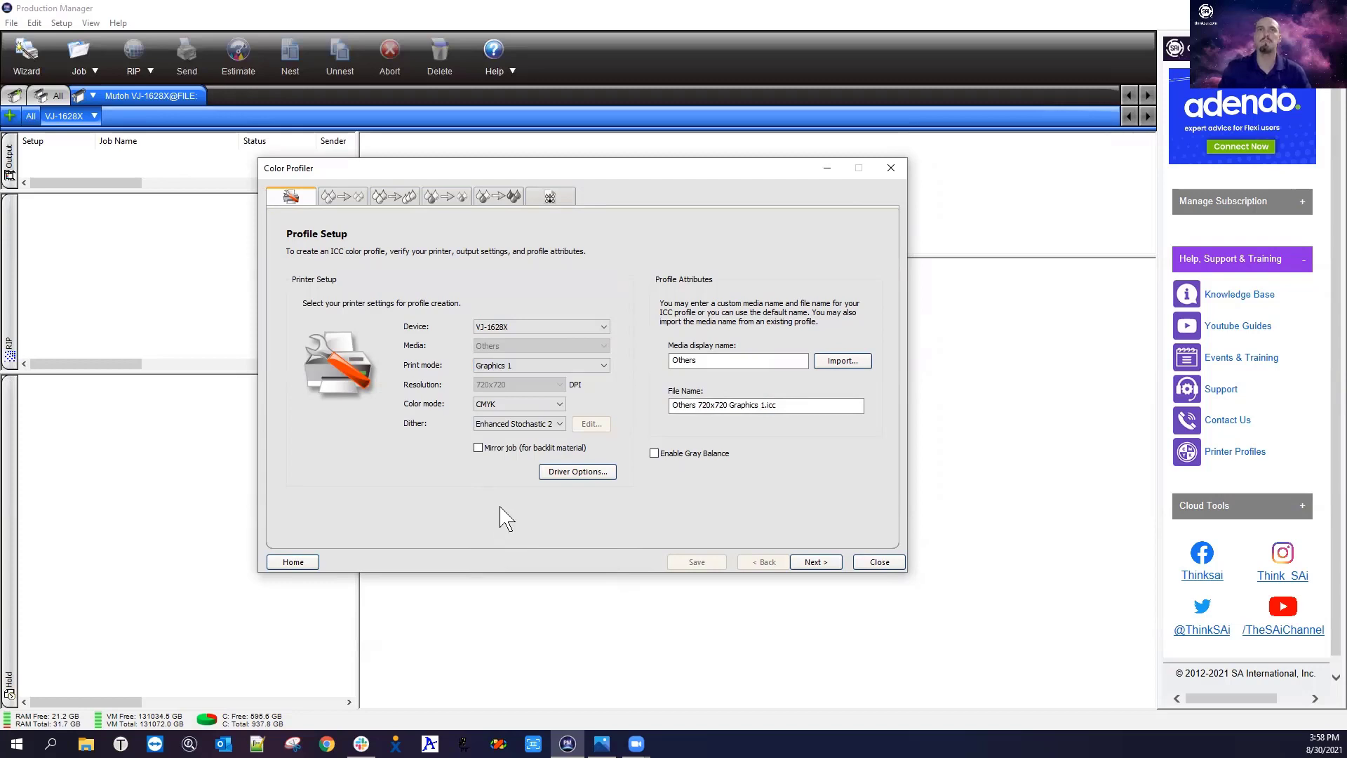
- Set the profile's color mode to CMYKLcLm (variable dot), trying plain CMYKLcLm first
{"action": "left_click", "coordinate": [559, 405]}
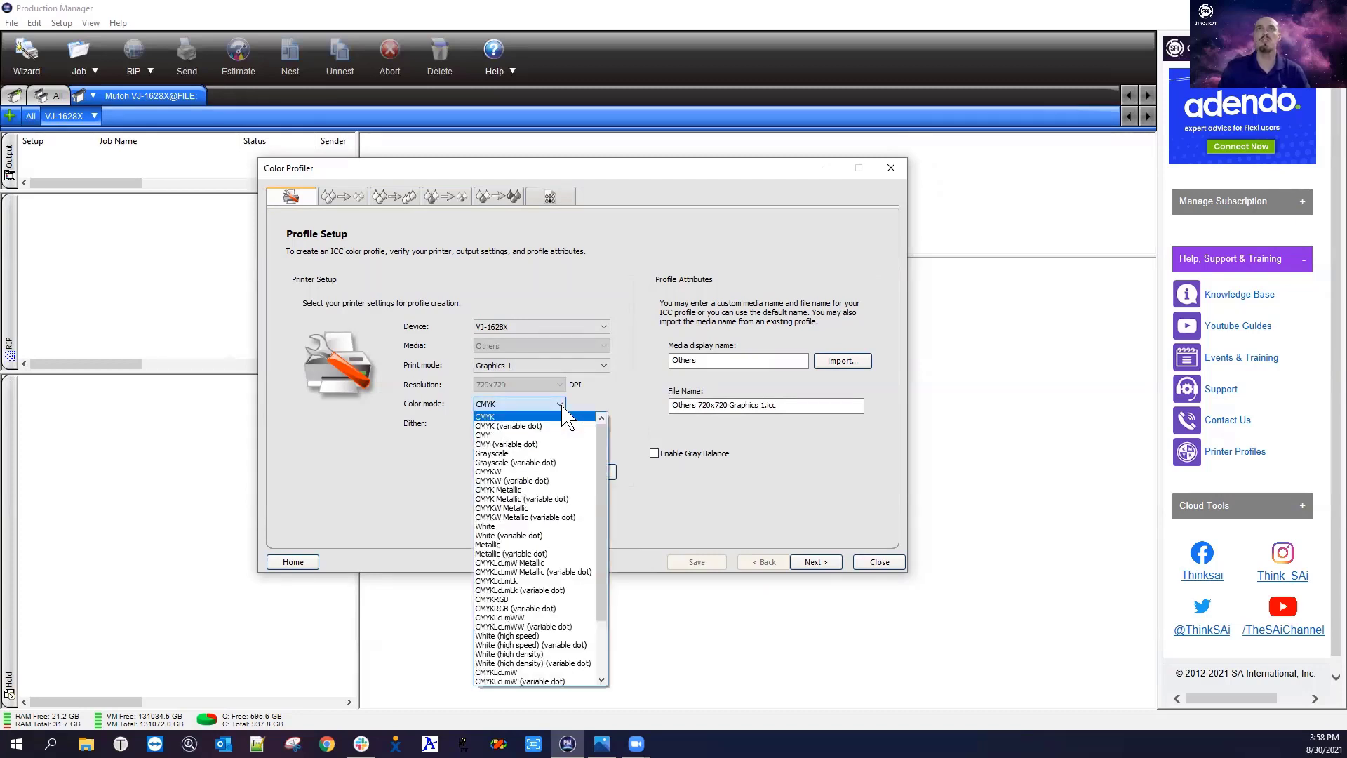
{"action": "scroll", "coordinate": [540, 561], "scroll_direction": "down", "scroll_amount": 3}
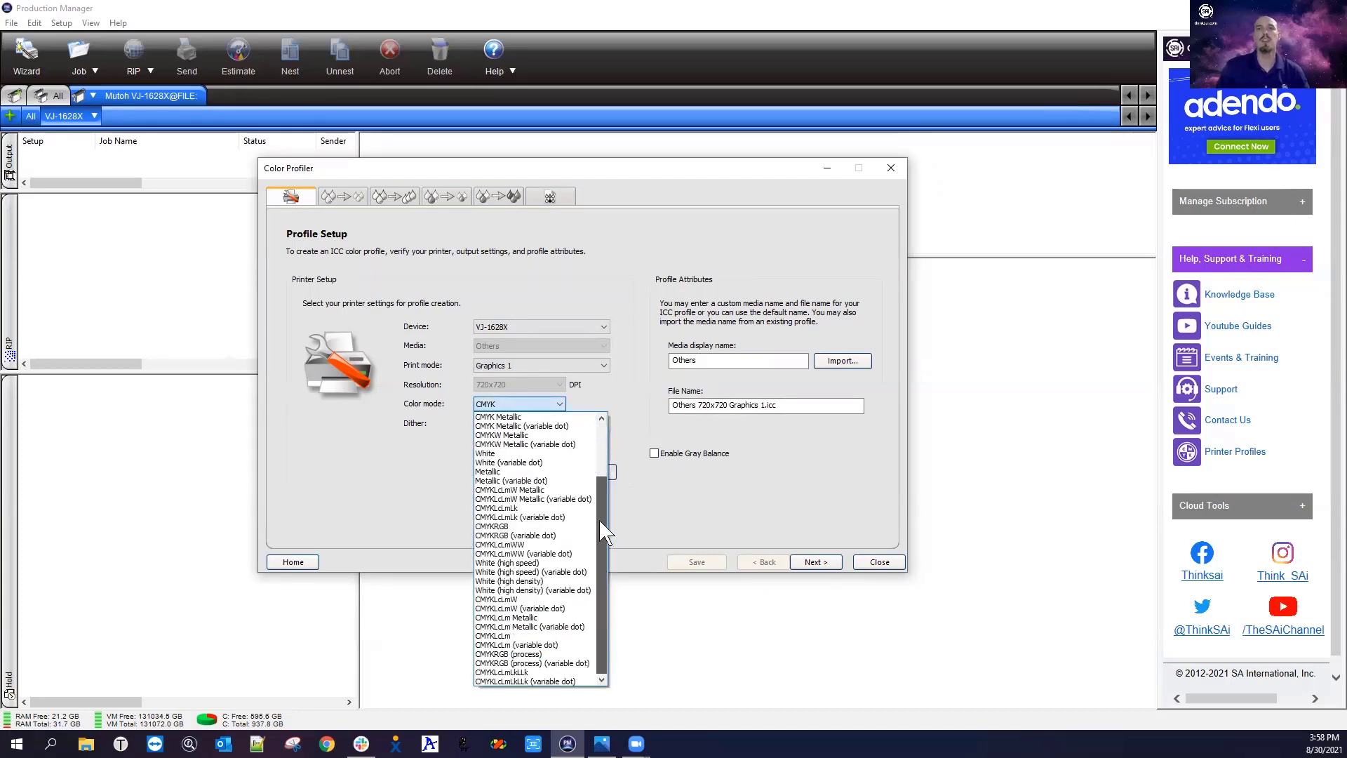
{"action": "left_click", "coordinate": [517, 636]}
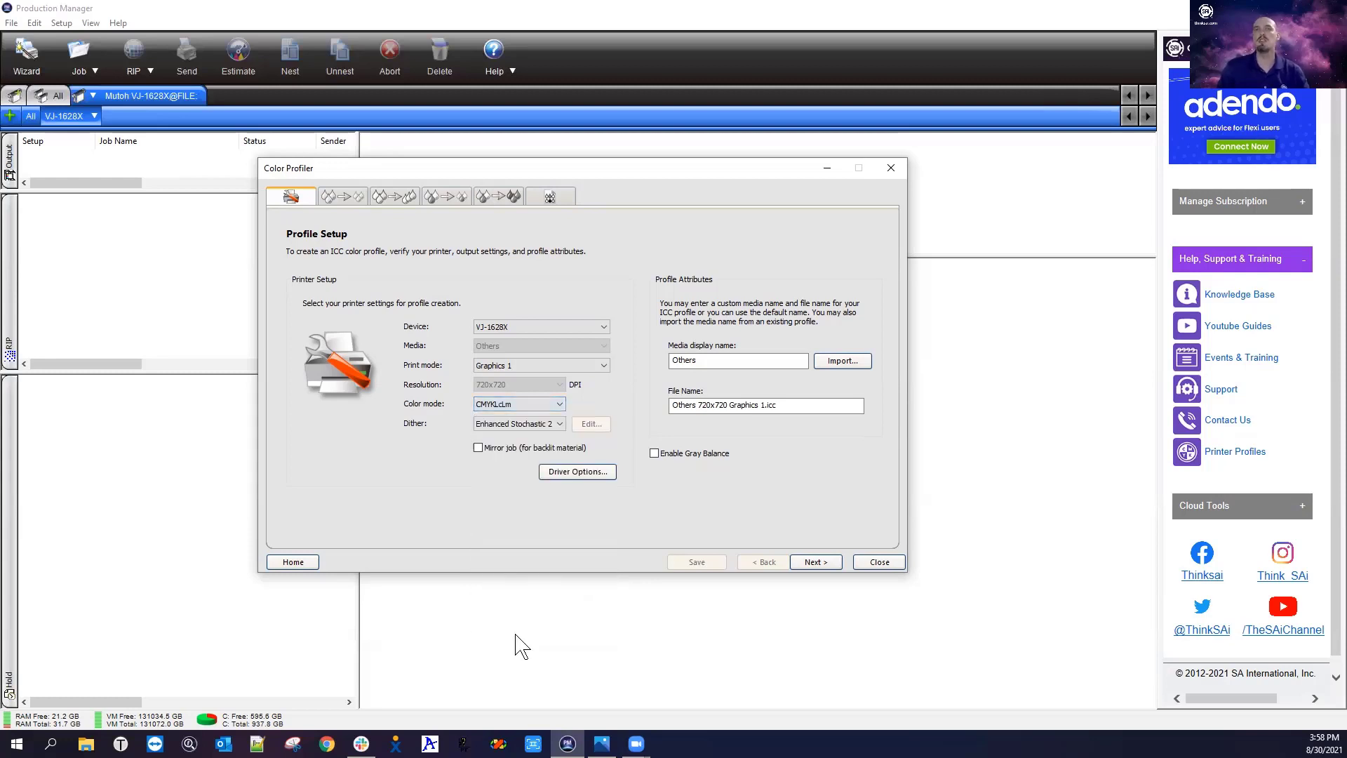
{"action": "left_click", "coordinate": [540, 405]}
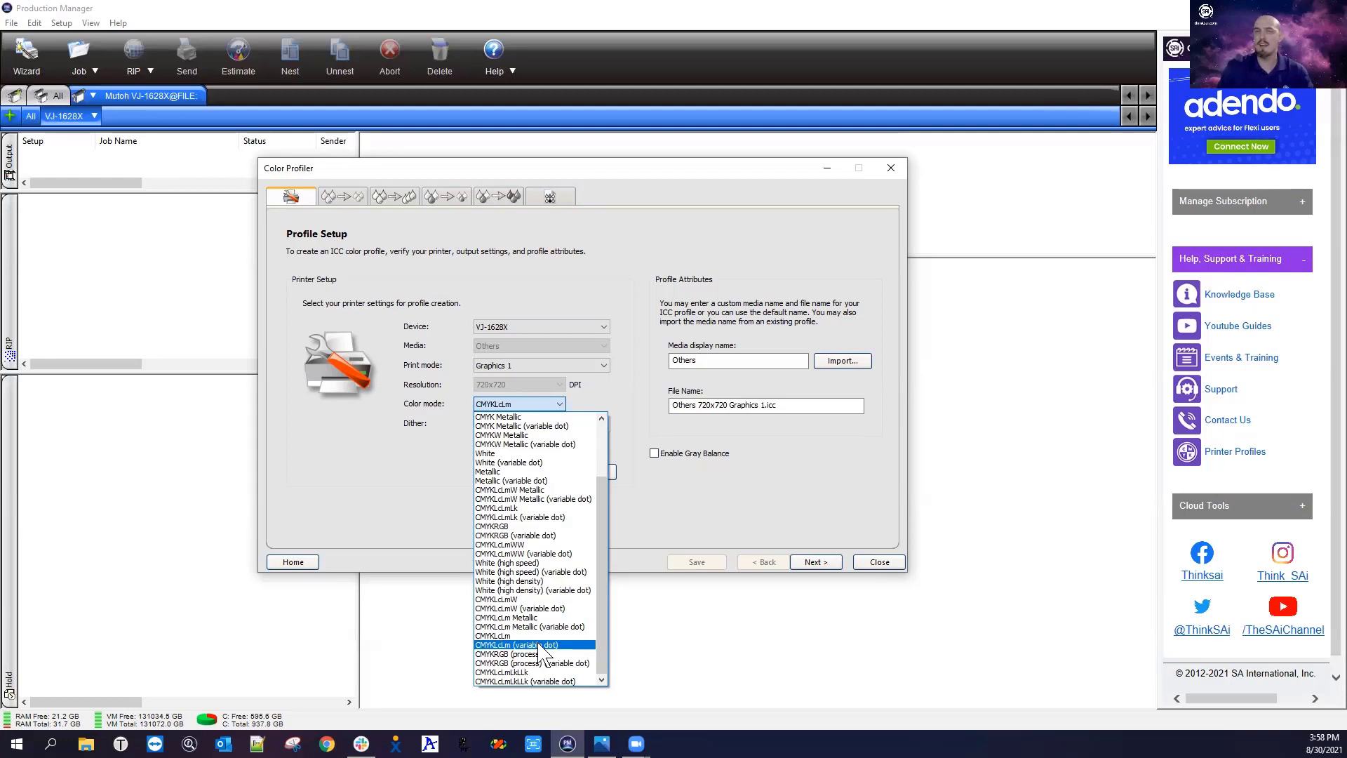
{"action": "left_click", "coordinate": [553, 645]}
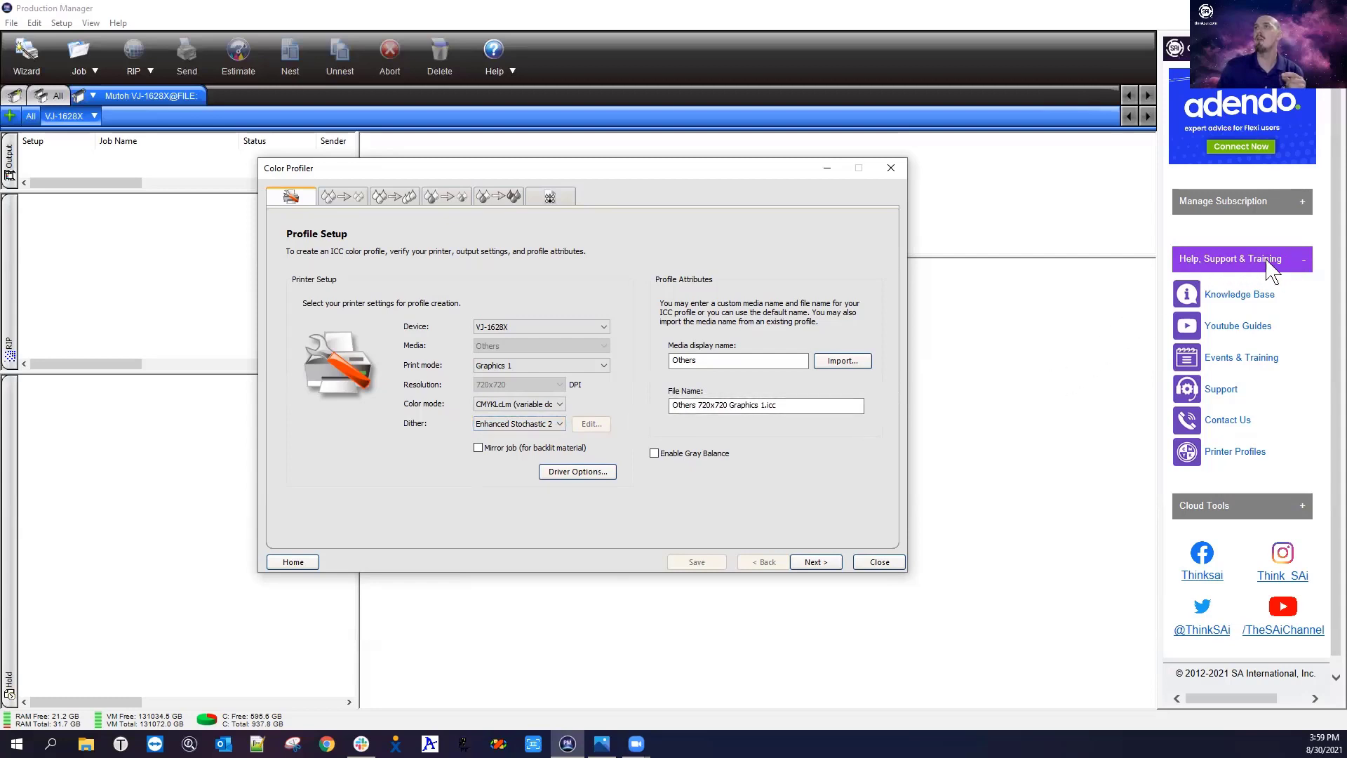
- Search the SAi Knowledge Base for "dither type" and open the Job Properties Color Management Tab article
{"action": "left_click", "coordinate": [1248, 296]}
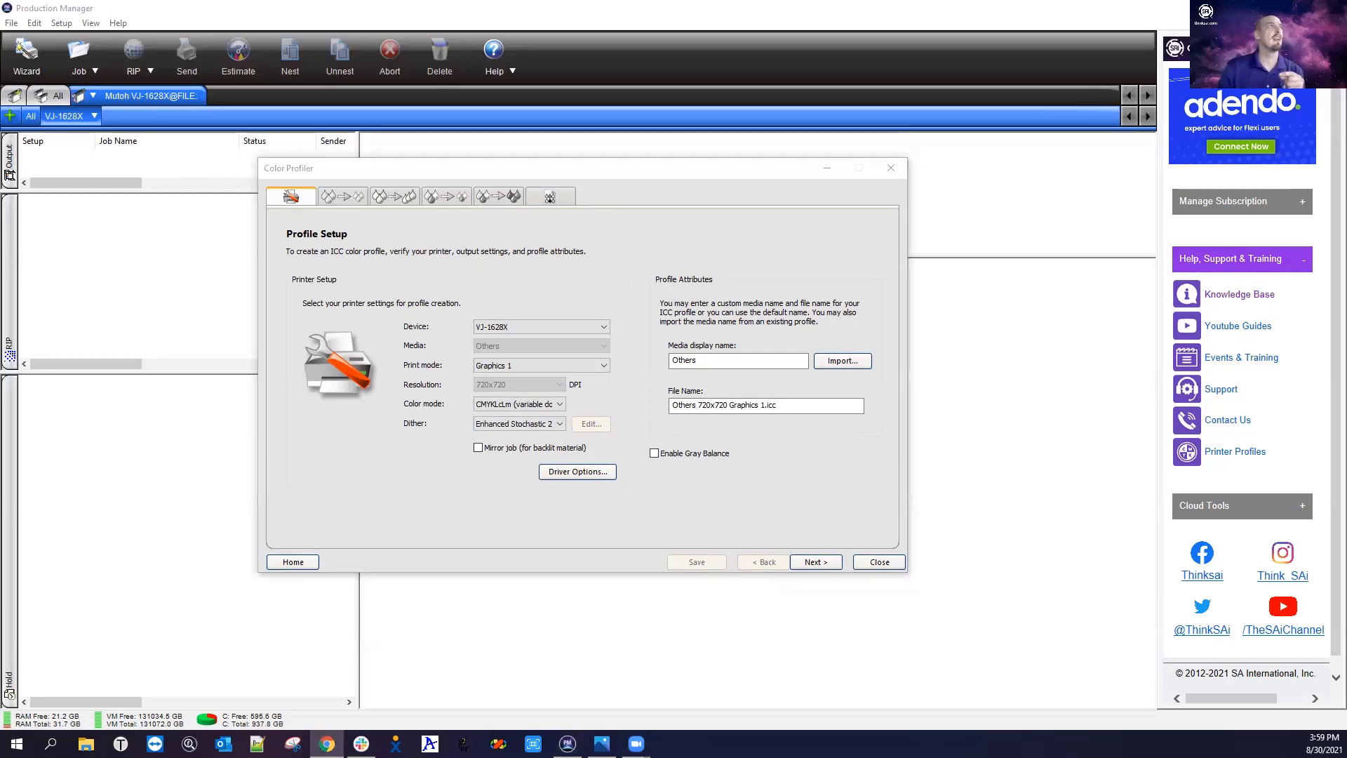
{"action": "left_click_drag", "start_coordinate": [575, 11], "coordinate": [575, 8]}
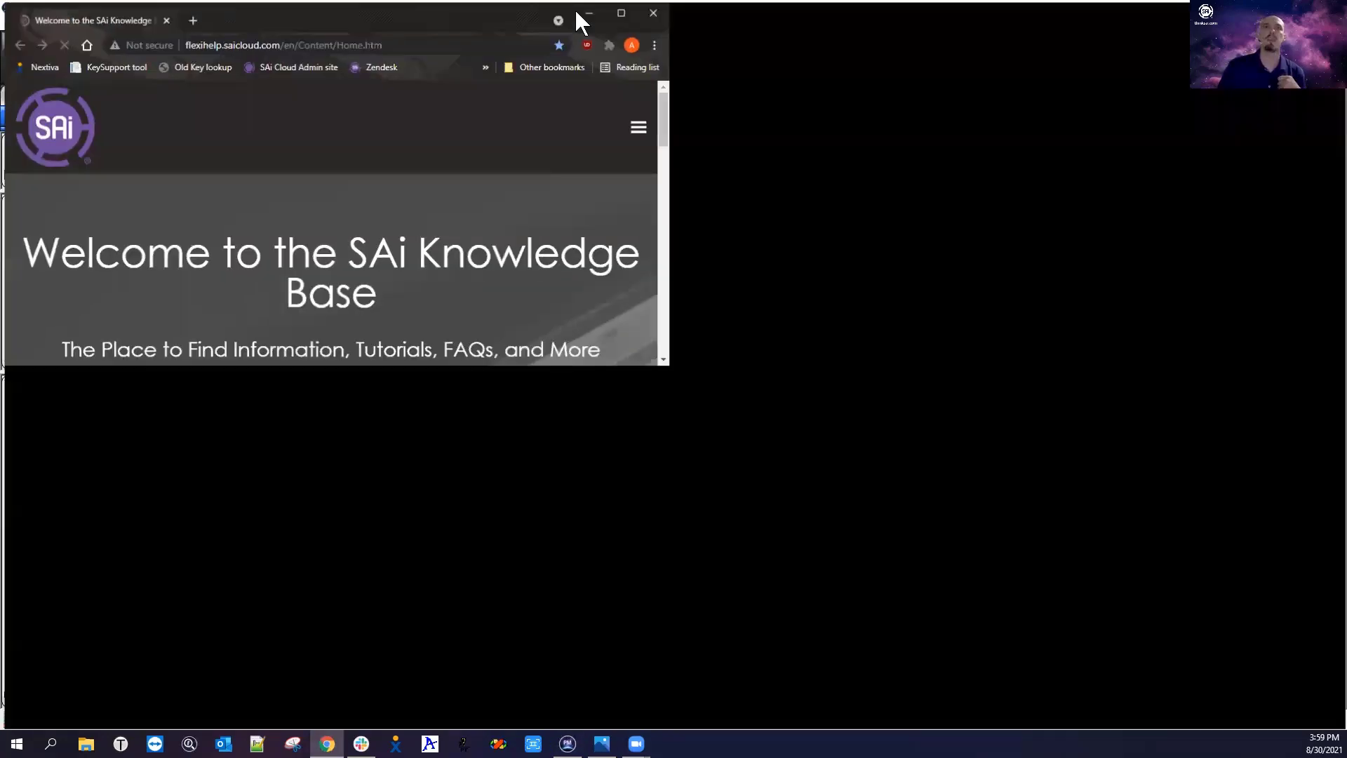
{"action": "left_click", "coordinate": [617, 390]}
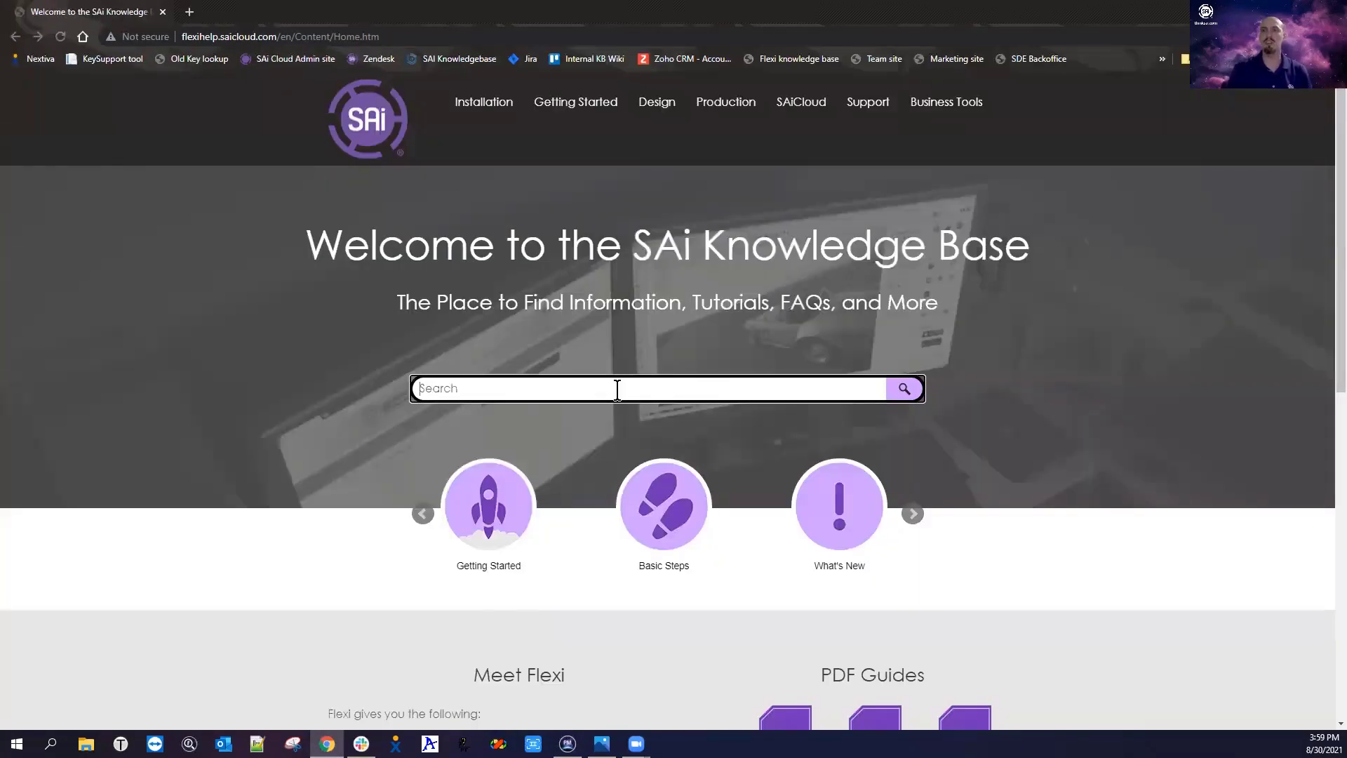
{"action": "type", "text": "difher type"}
{"action": "key", "text": "Return"}
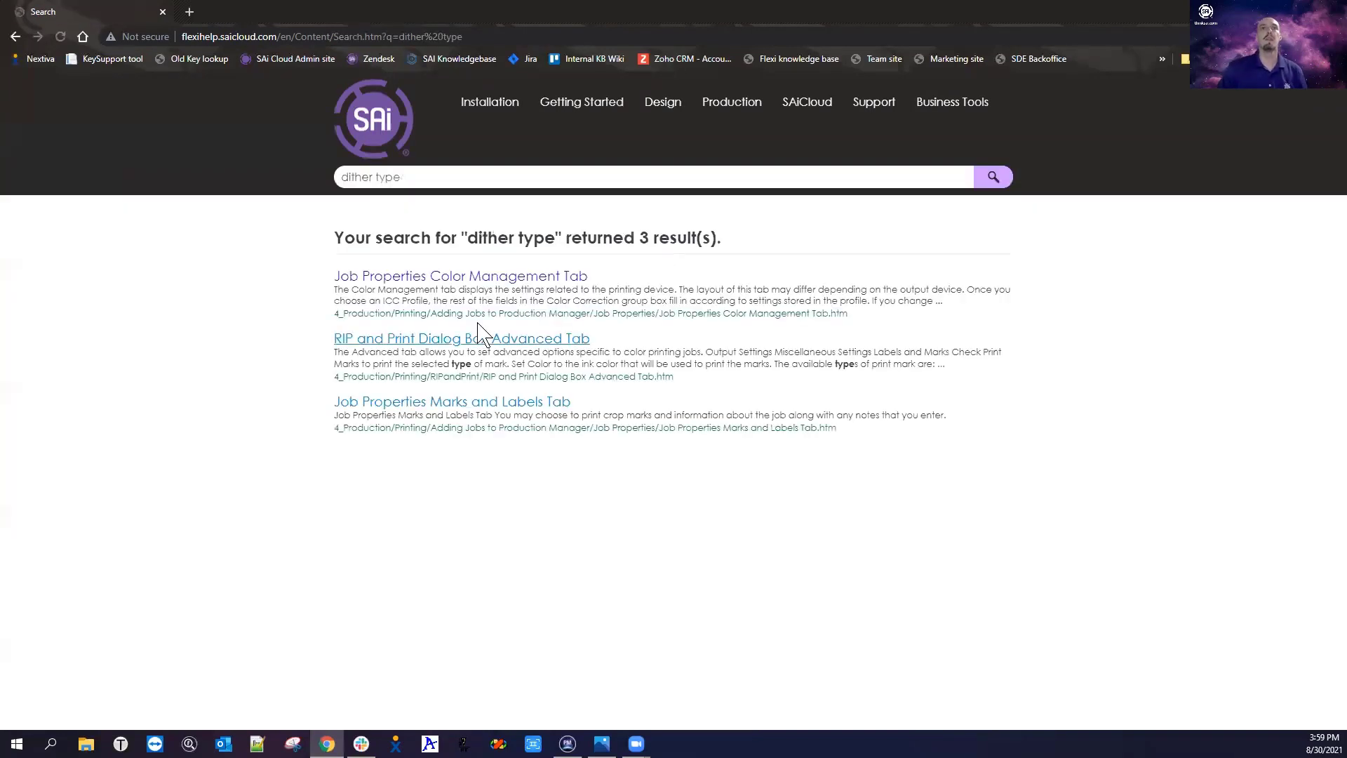
{"action": "left_click", "coordinate": [402, 280]}
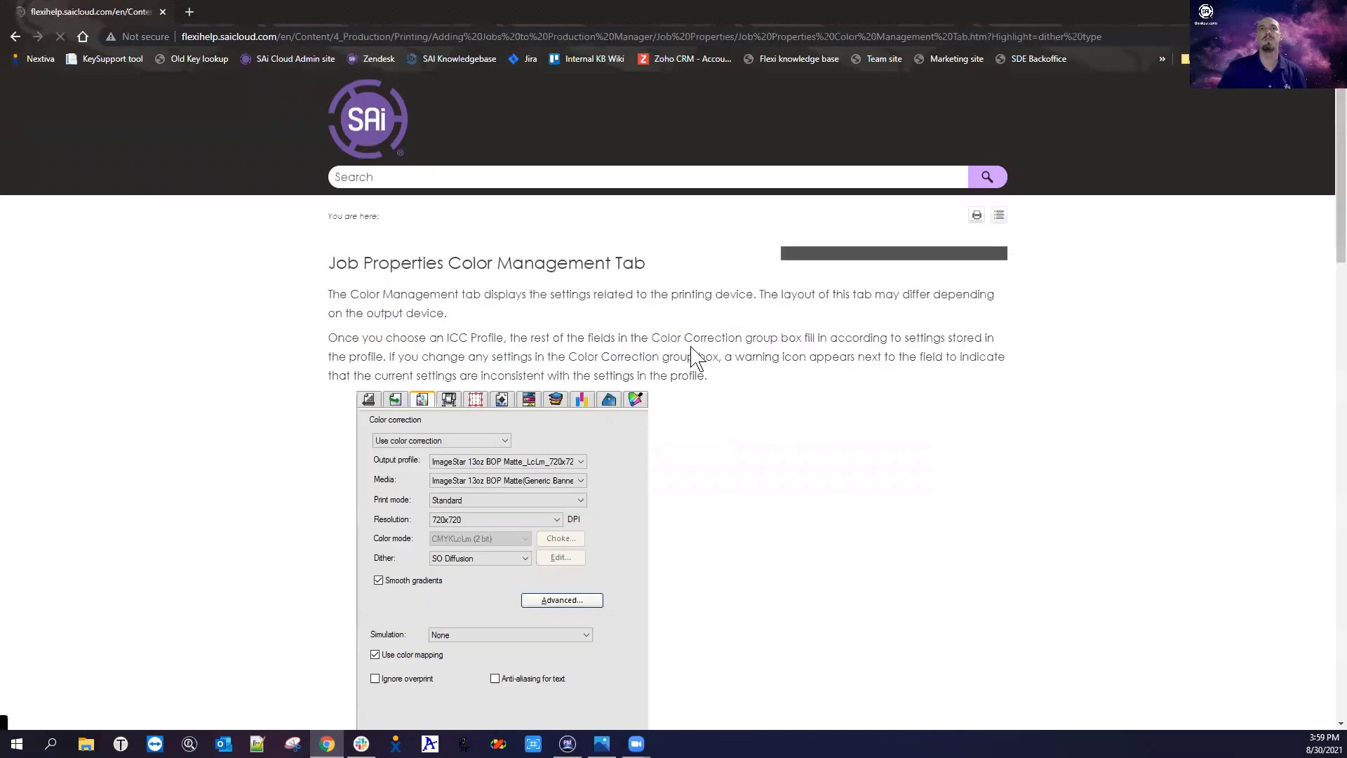
- Read the article's dither pattern descriptions, highlighting the image-quality note for Error Diffusion and the recommended use of LX Diffusion
{"action": "scroll", "coordinate": [740, 414], "scroll_direction": "down", "scroll_amount": 7}
{"action": "scroll", "coordinate": [734, 400], "scroll_direction": "down", "scroll_amount": 8}
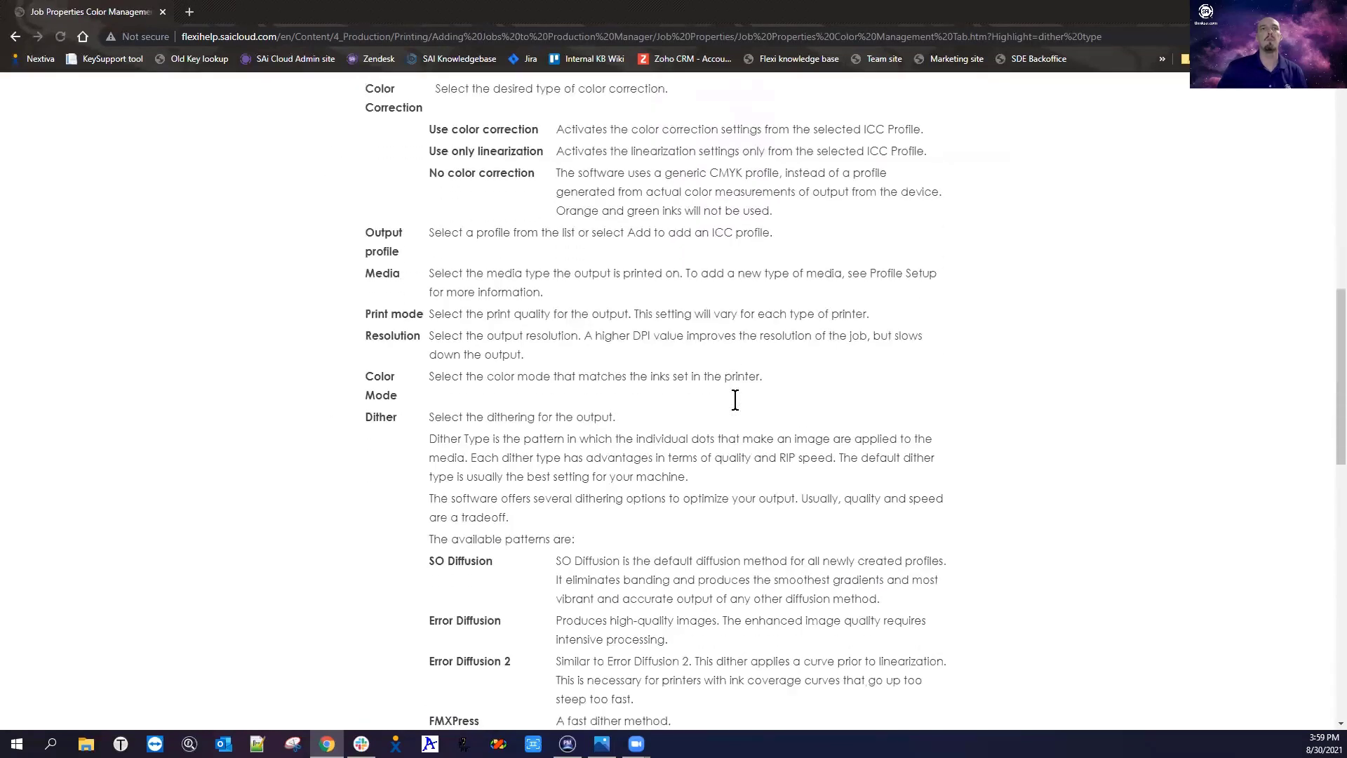
{"action": "scroll", "coordinate": [737, 411], "scroll_direction": "up", "scroll_amount": 1}
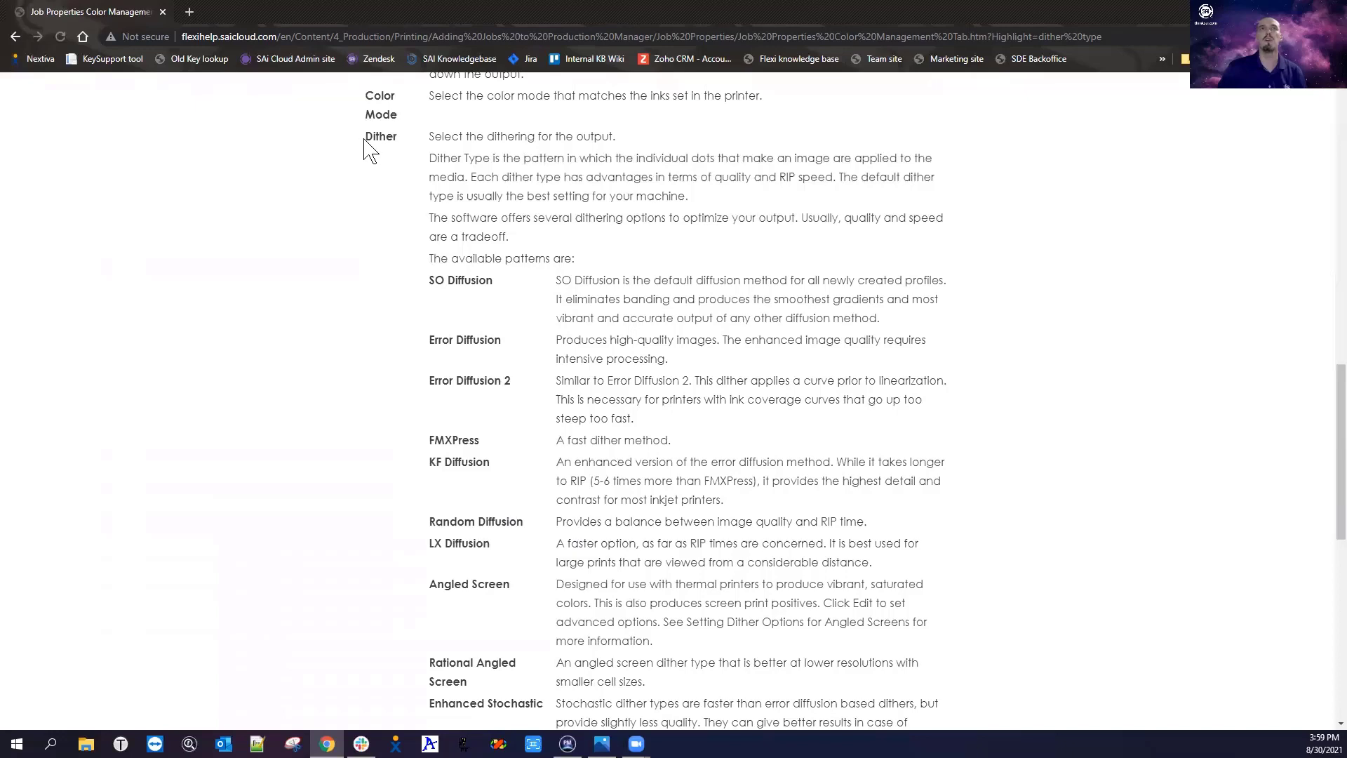
{"action": "scroll", "coordinate": [622, 167], "scroll_direction": "down", "scroll_amount": 3}
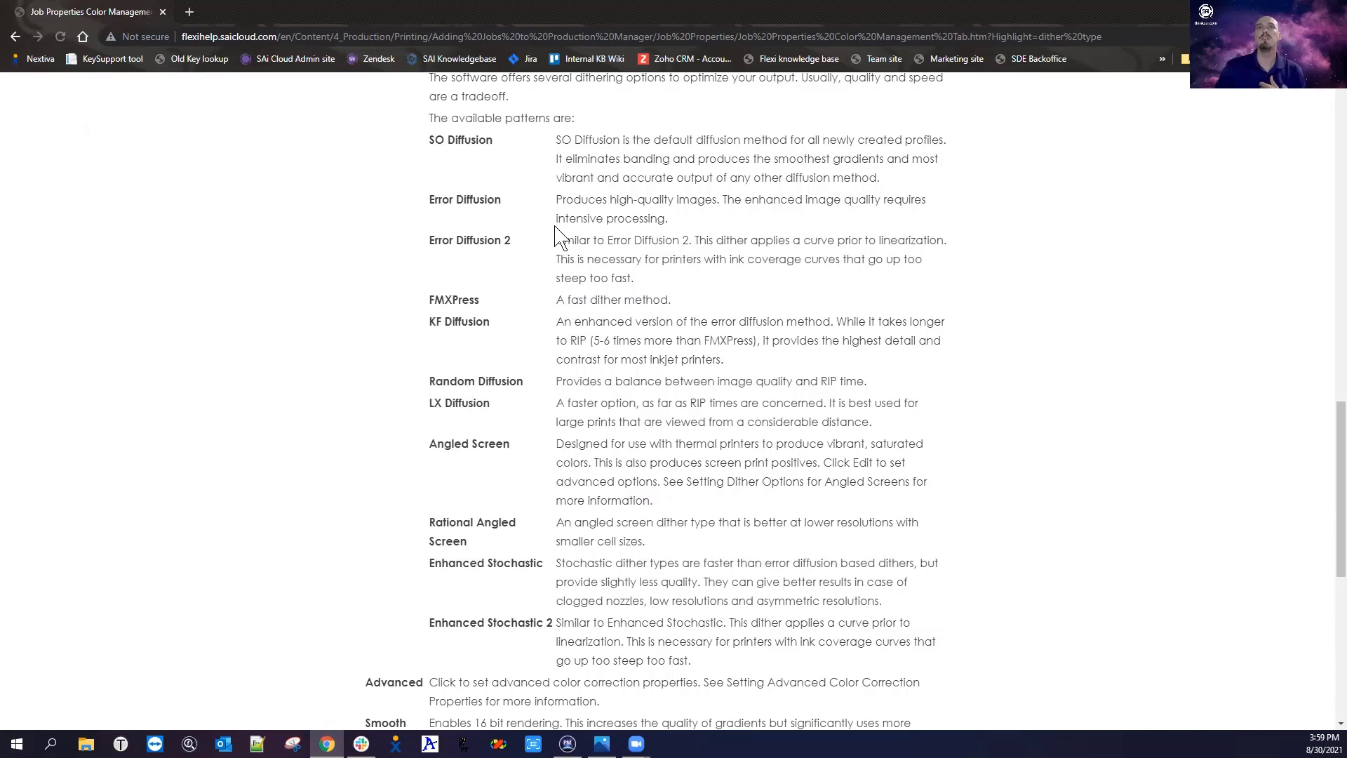
{"action": "left_click_drag", "start_coordinate": [554, 200], "coordinate": [716, 202]}
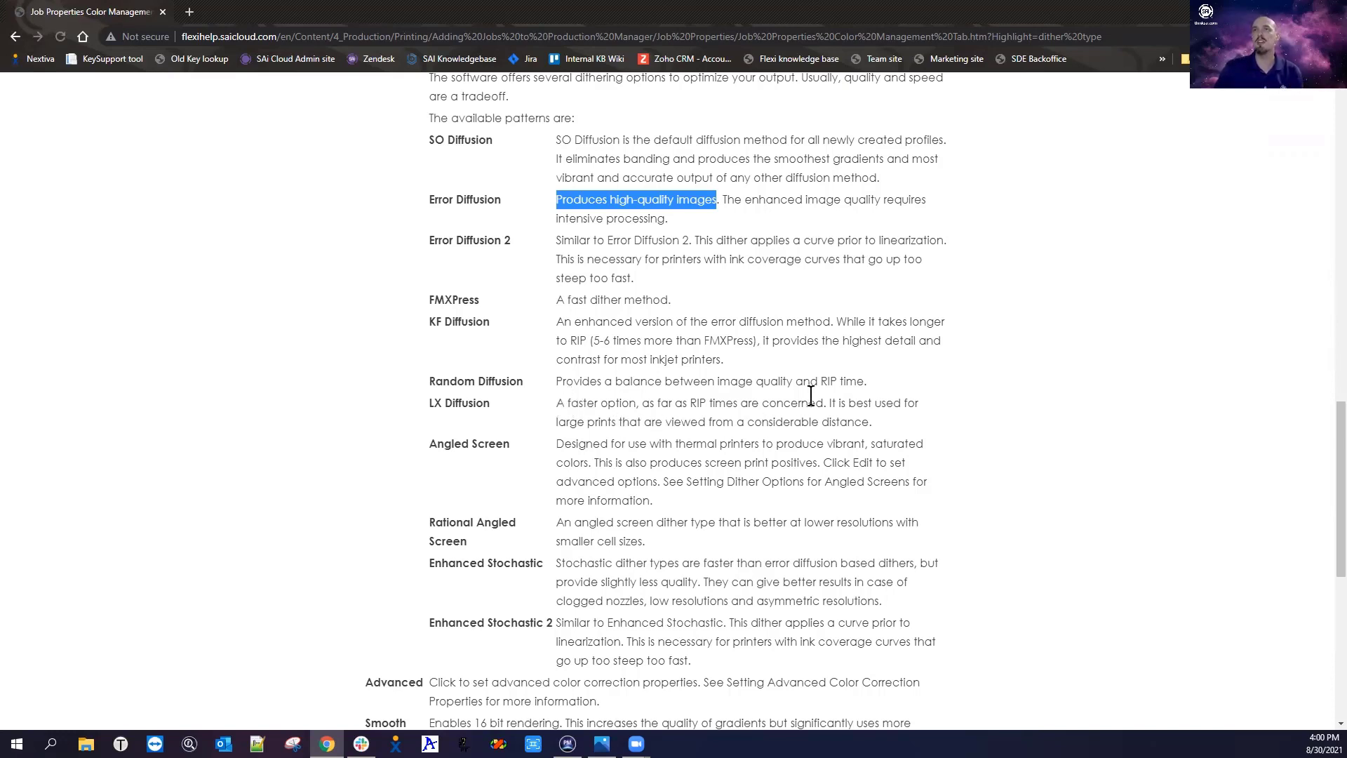
{"action": "left_click_drag", "start_coordinate": [829, 402], "coordinate": [852, 423]}
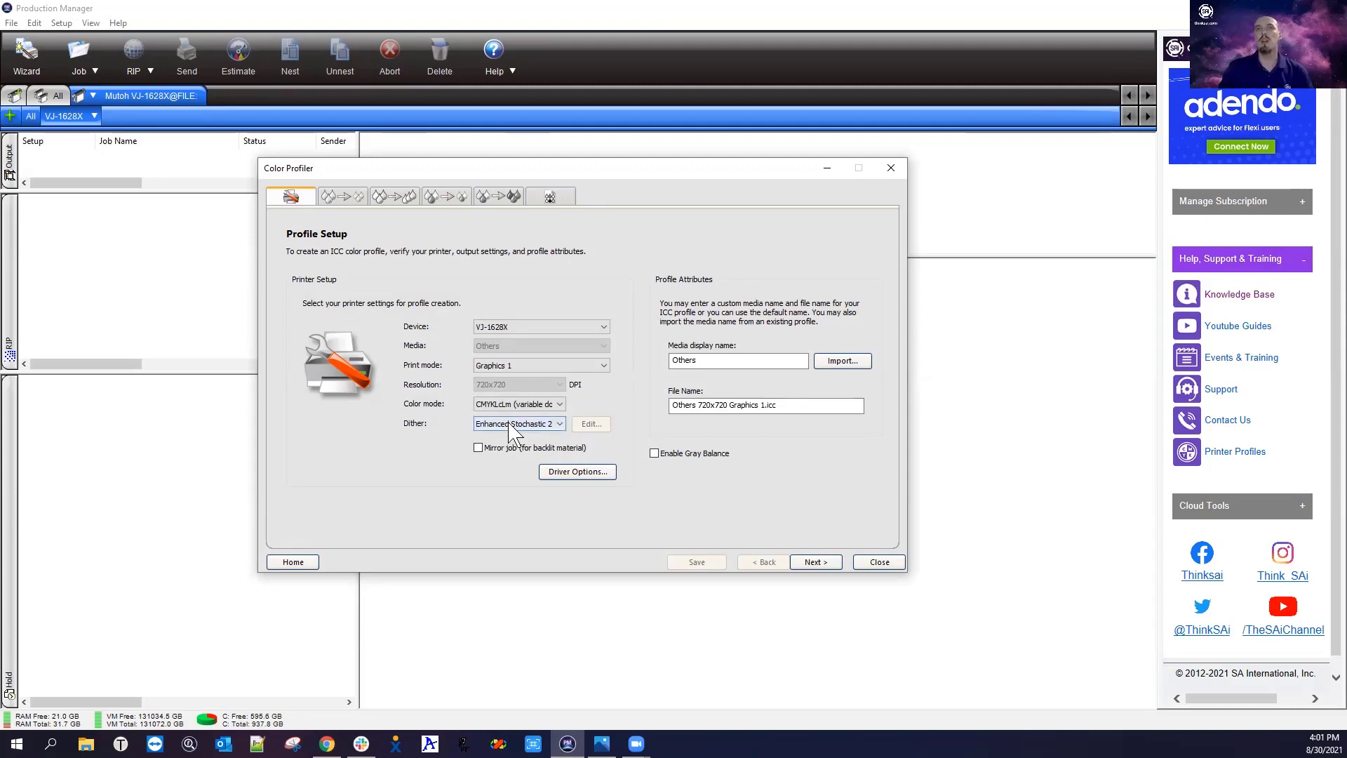
- In the profile's driver options, review the print direction and vacuum fan choices, then enable the heater options and accept
{"action": "left_click", "coordinate": [559, 472]}
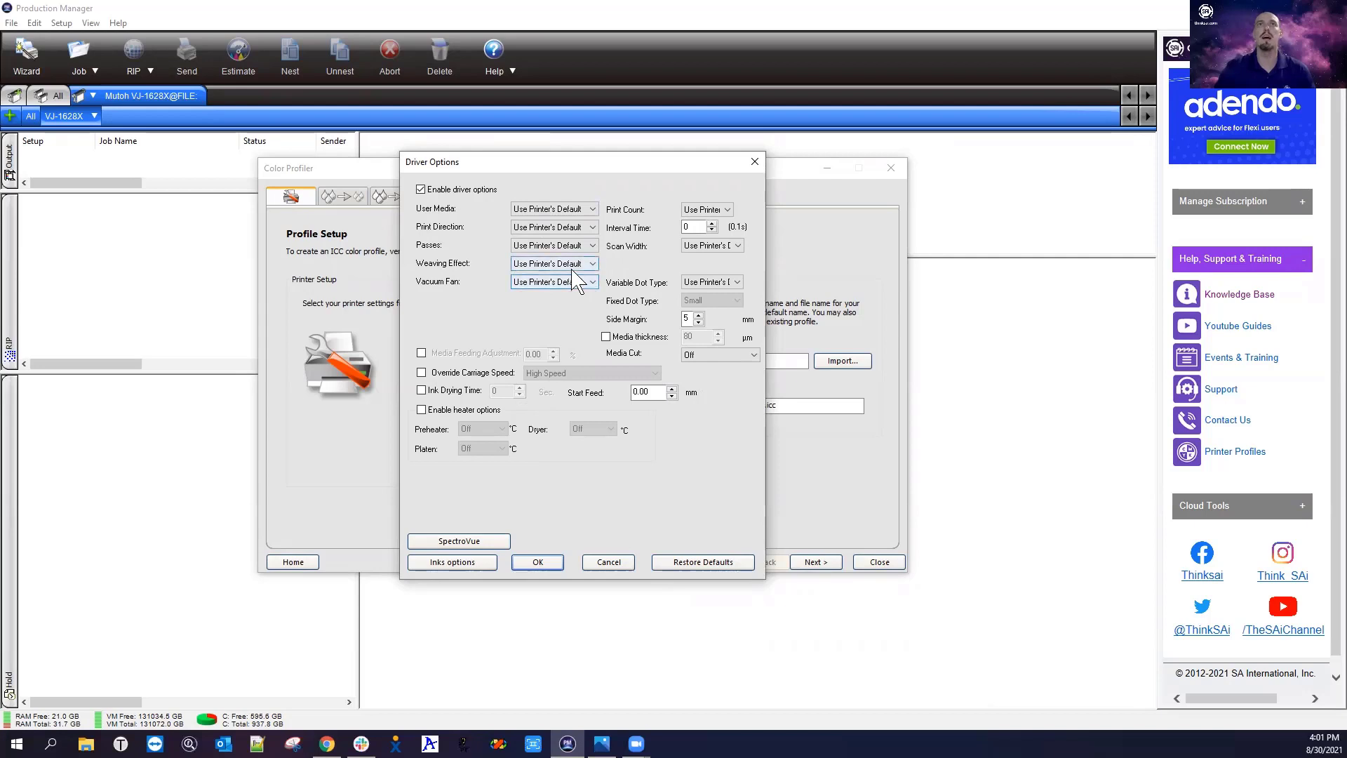
{"action": "left_click", "coordinate": [593, 230]}
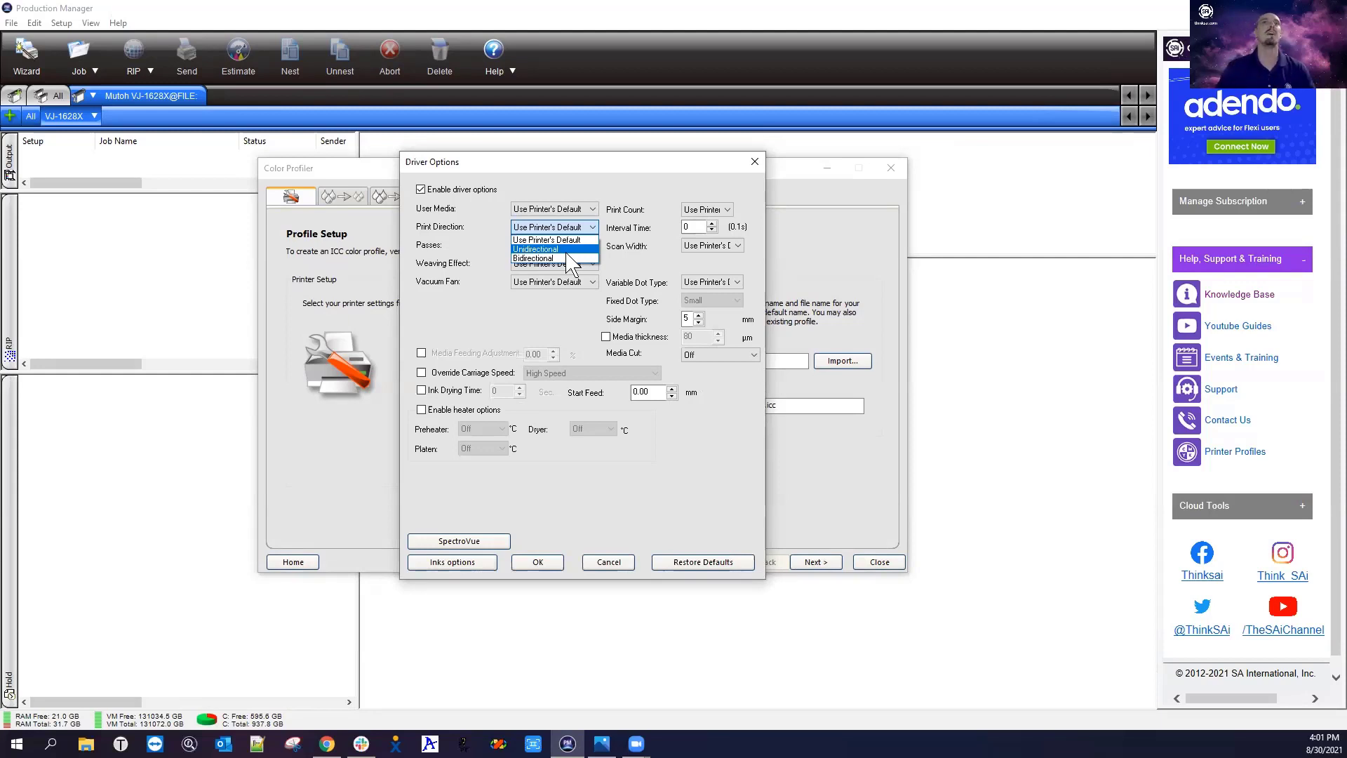
{"action": "left_click", "coordinate": [567, 303]}
{"action": "left_click", "coordinate": [565, 282]}
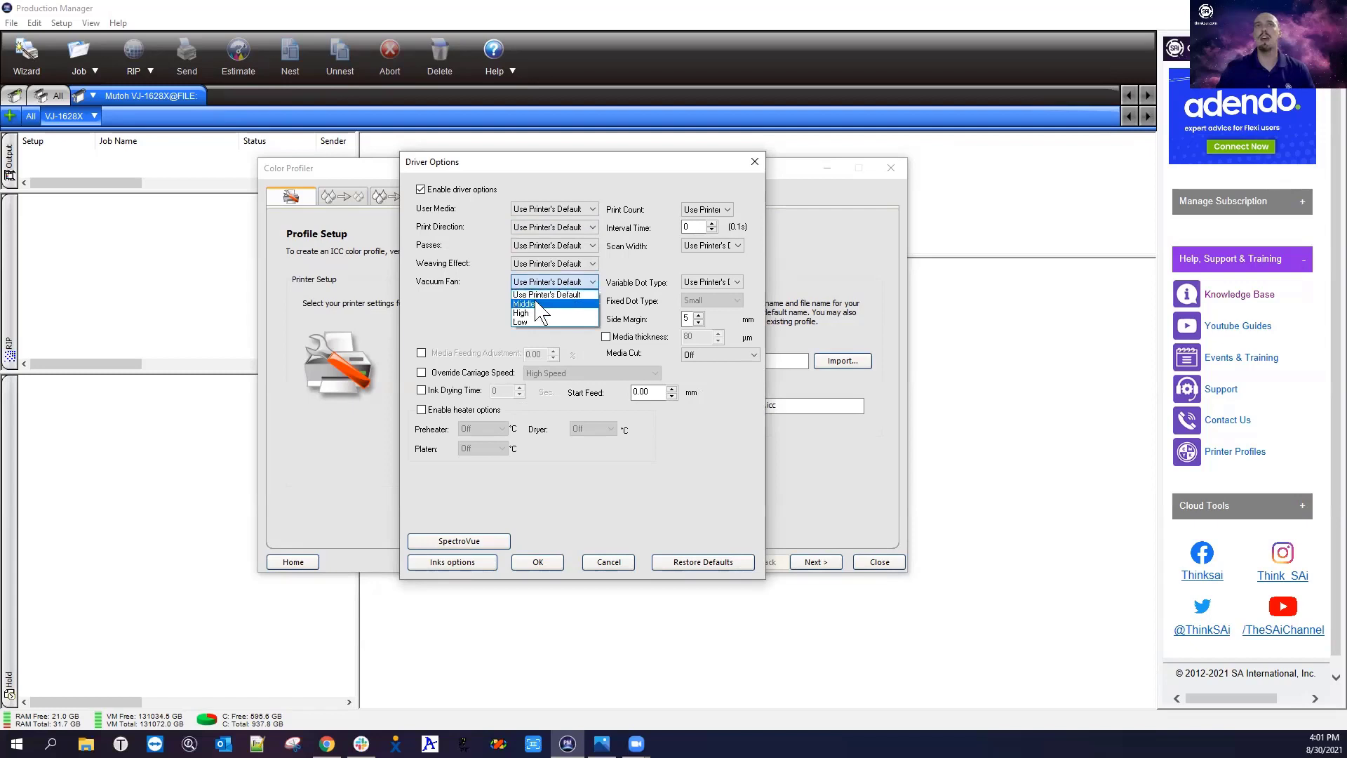
{"action": "left_click", "coordinate": [486, 324]}
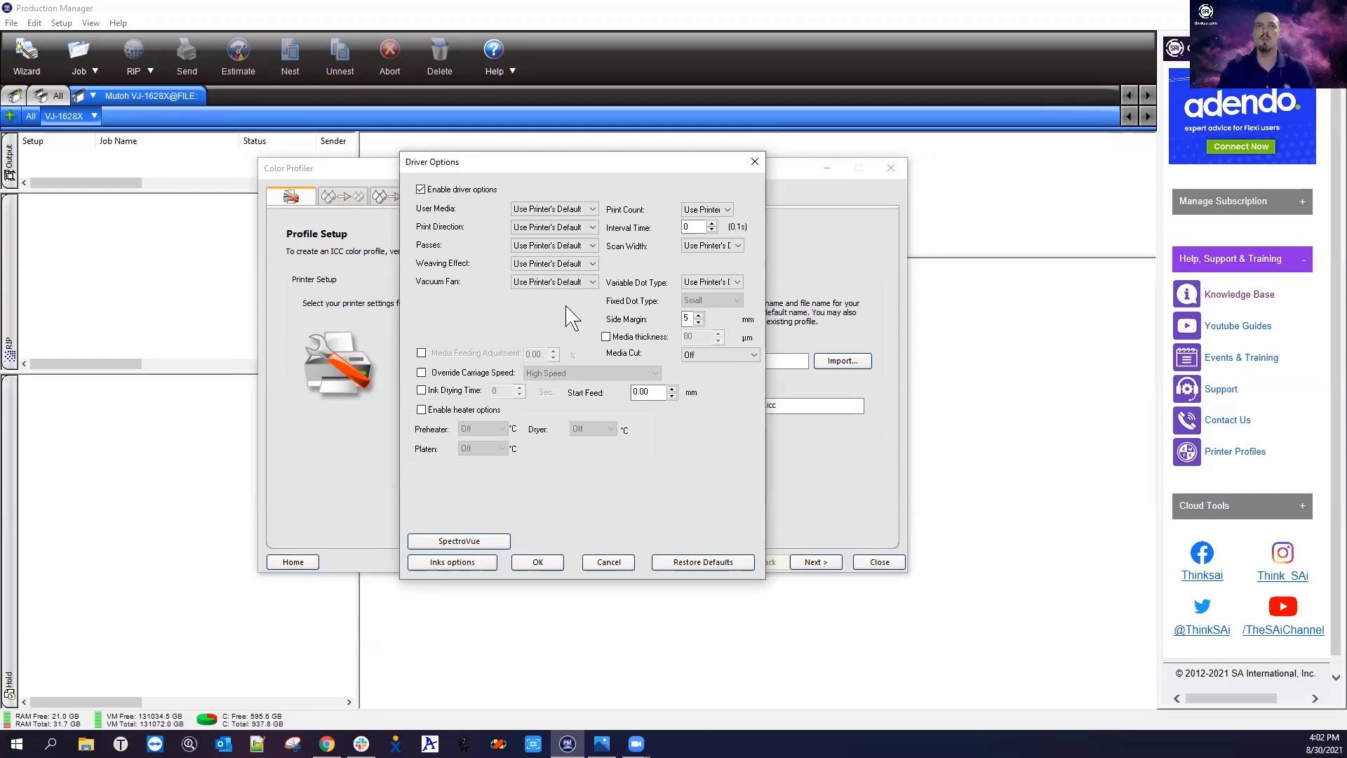
{"action": "left_click", "coordinate": [422, 411]}
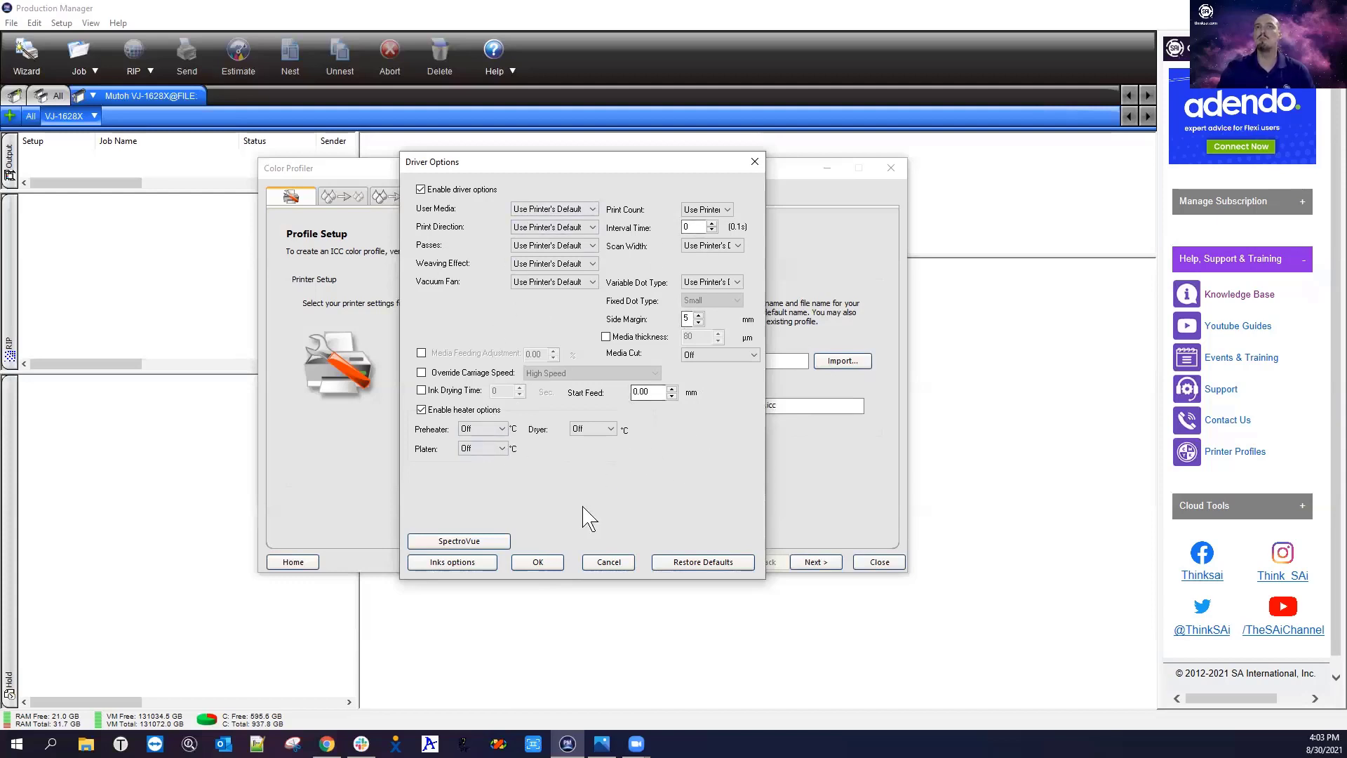
{"action": "left_click", "coordinate": [538, 562]}
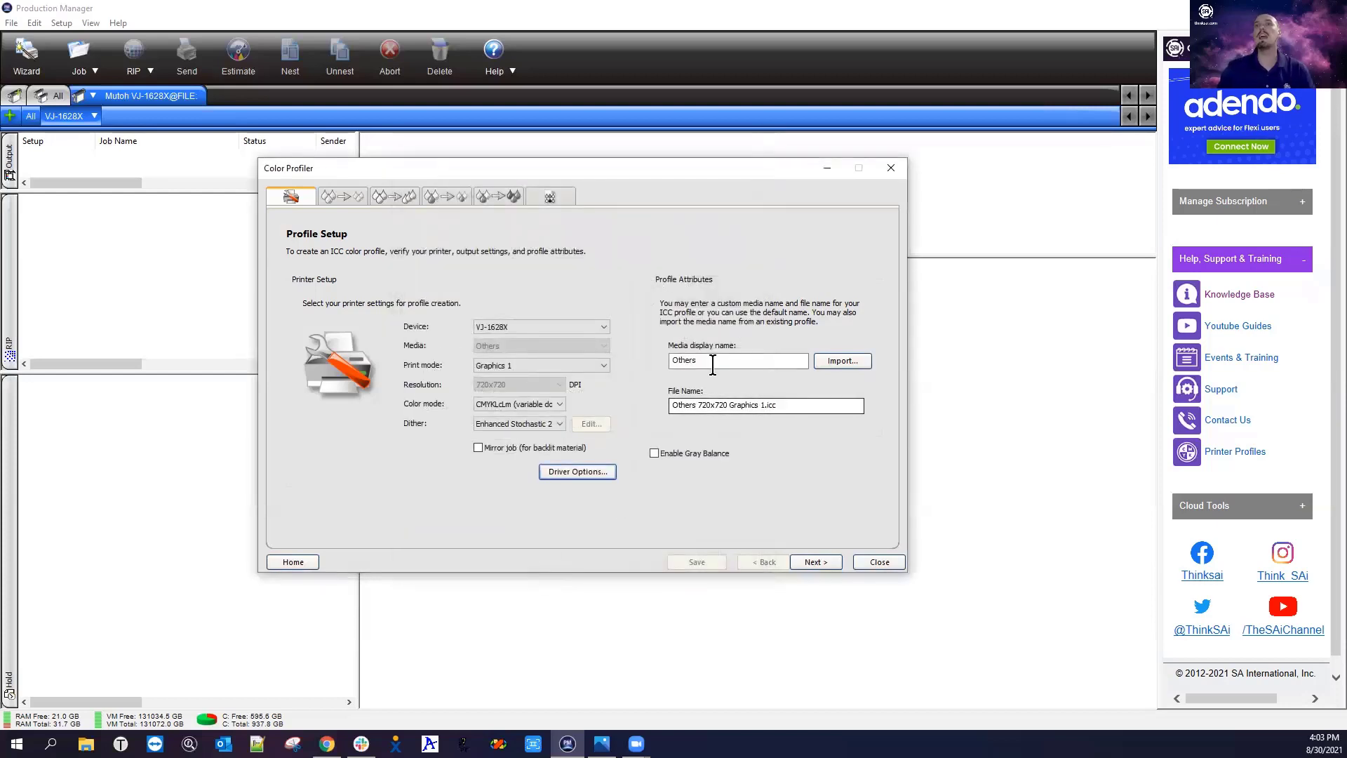
- Review the new profile's media display name and ICC file name, and continue to the Ink Limit page
{"action": "double_click", "coordinate": [682, 360]}
{"action": "left_click_drag", "start_coordinate": [796, 406], "coordinate": [659, 413]}
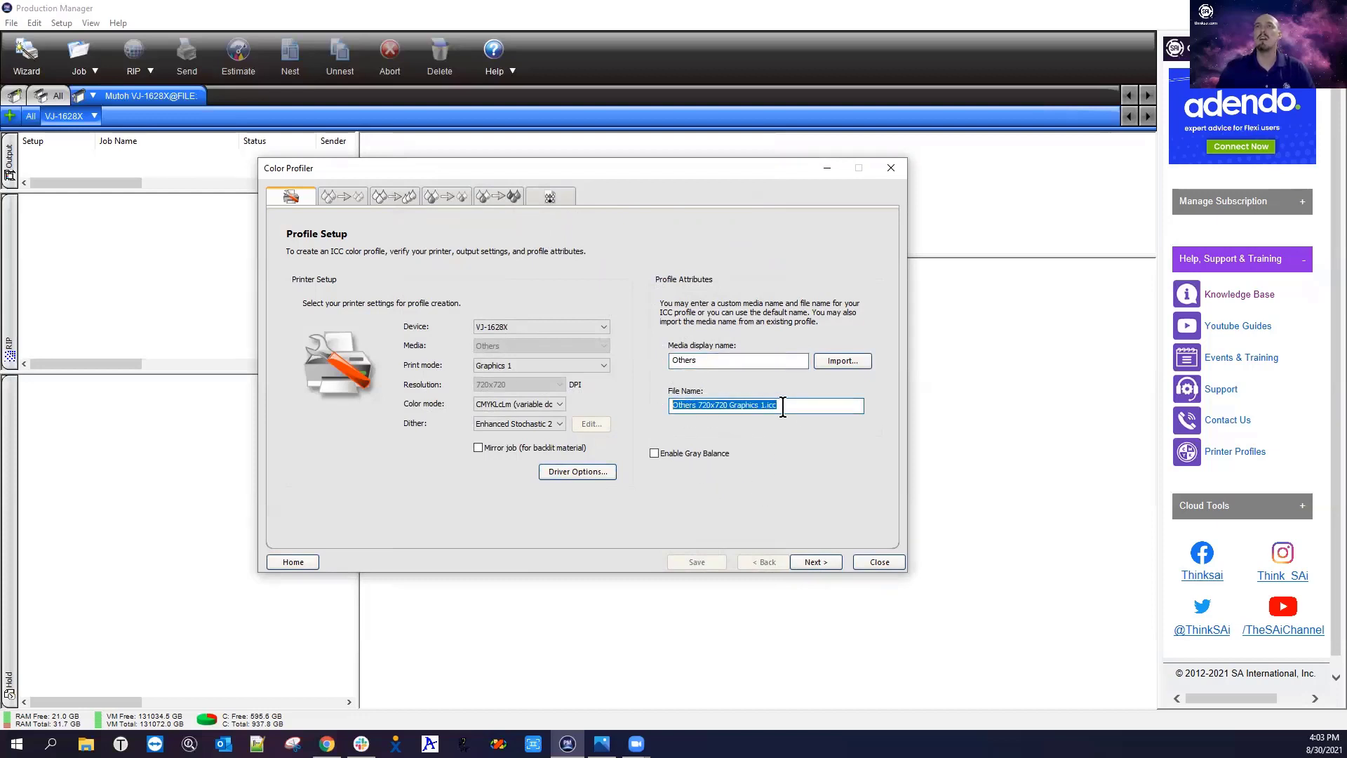
{"action": "left_click_drag", "start_coordinate": [783, 407], "coordinate": [663, 409]}
{"action": "left_click", "coordinate": [815, 562]}
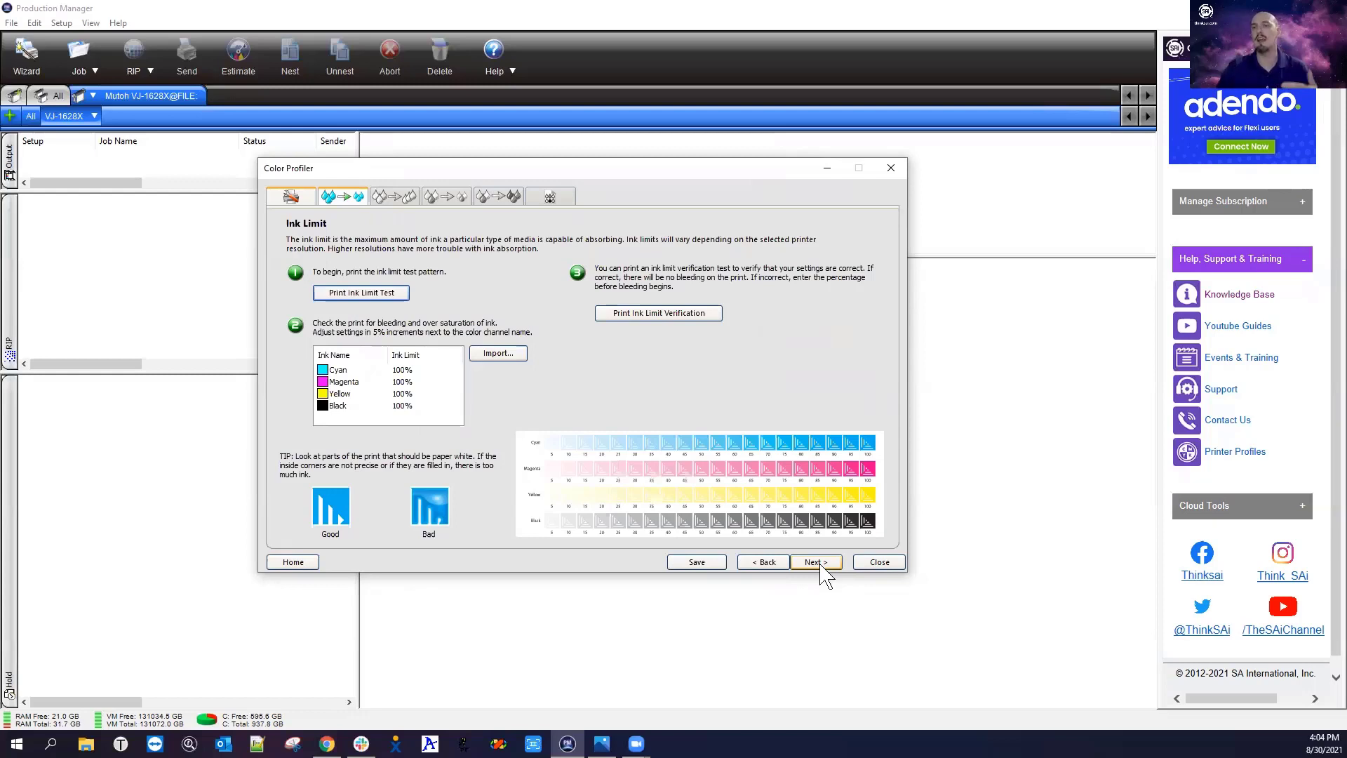
- Close the new profile without saving its data, and reopen the Color Profiler for the VJ-1628X setup
{"action": "left_click", "coordinate": [892, 565]}
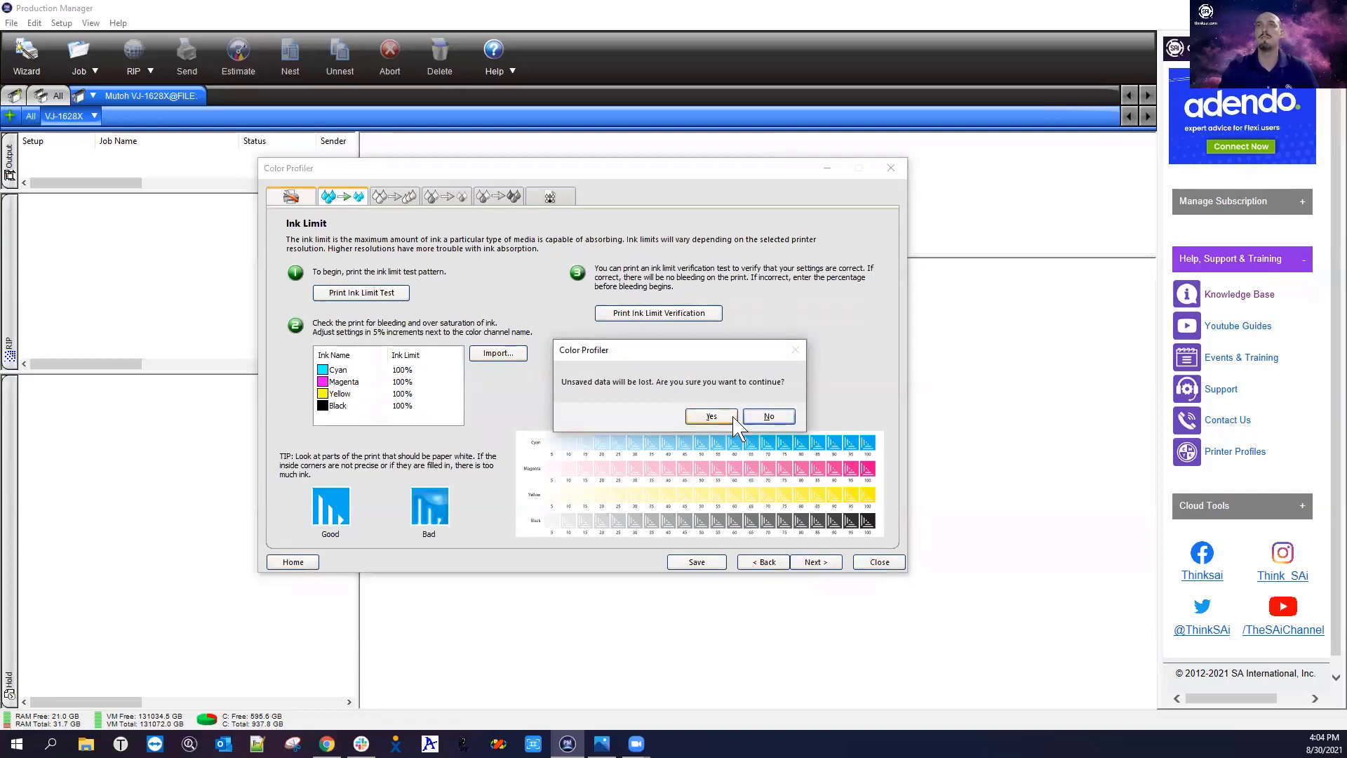
{"action": "left_click", "coordinate": [710, 416]}
{"action": "left_click", "coordinate": [94, 116]}
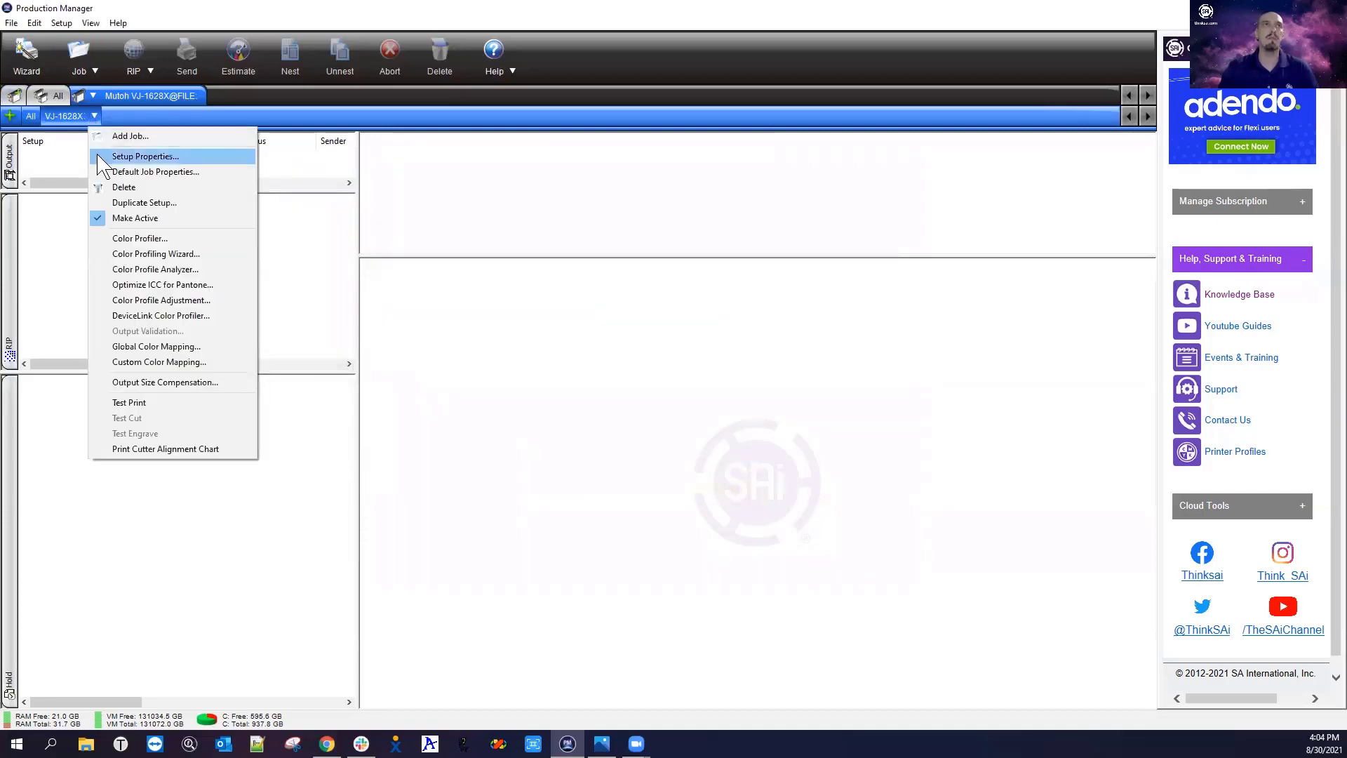
{"action": "left_click", "coordinate": [114, 243]}
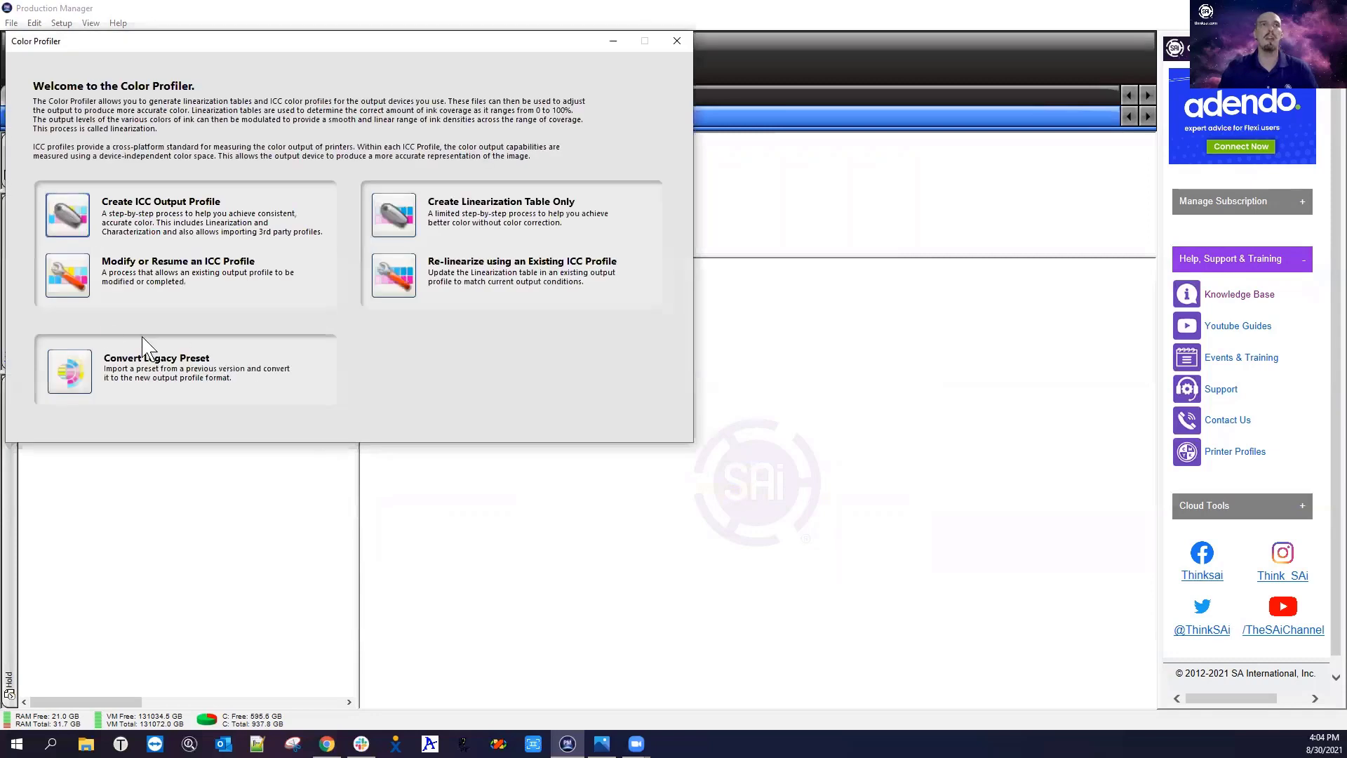
- Load the existing ICC profile "VJ-1628X 3MIJ180 720x1440 Quality 4 High Speed.icc" from the Desktop for modifying or resuming
{"action": "left_click", "coordinate": [70, 276]}
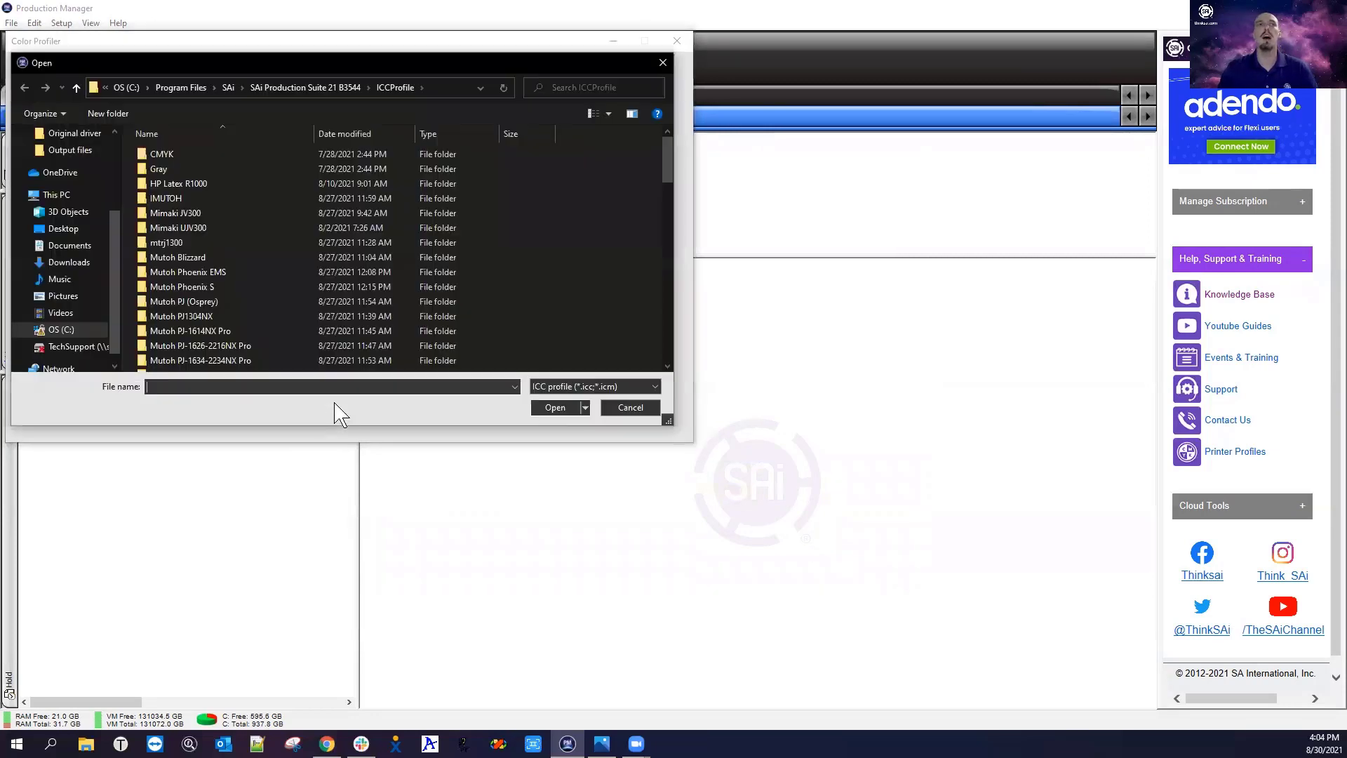
{"action": "left_click", "coordinate": [56, 229]}
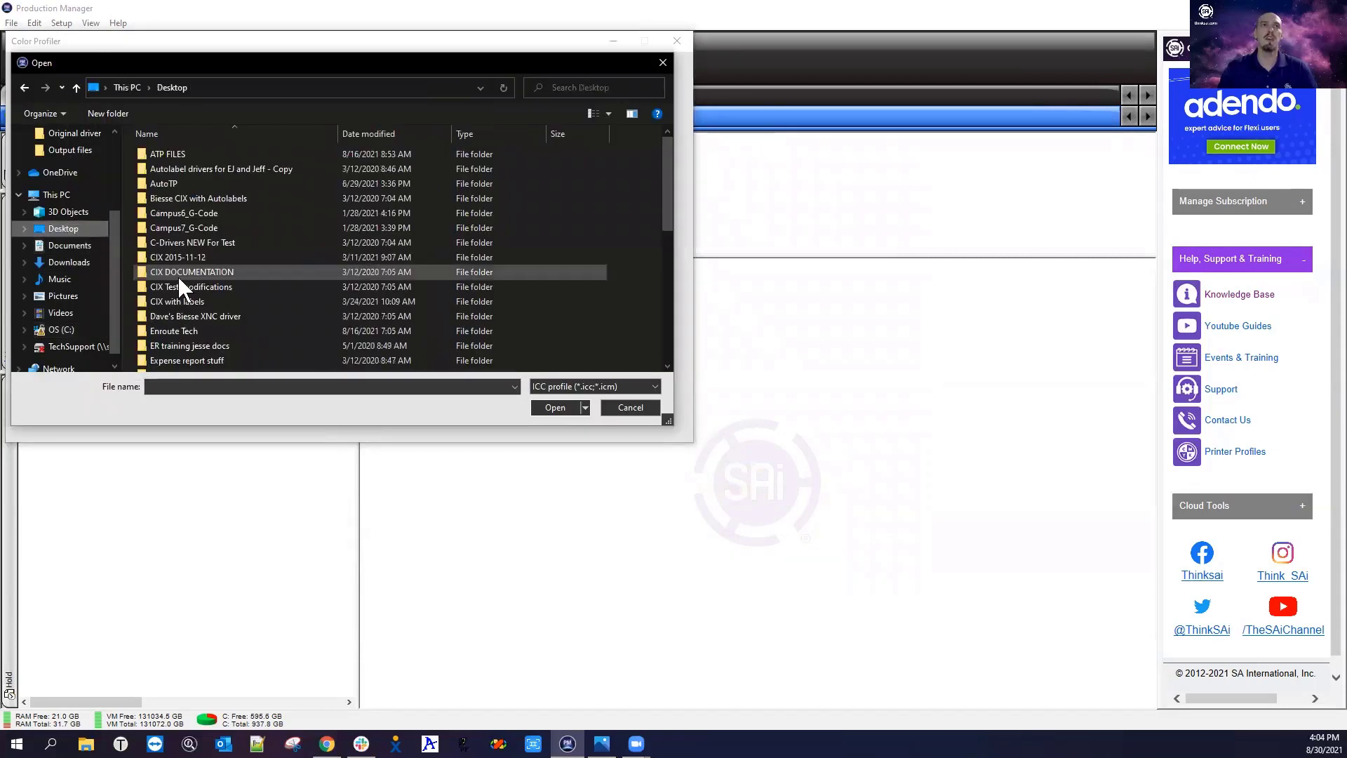
{"action": "scroll", "coordinate": [178, 281], "scroll_direction": "down", "scroll_amount": 5}
{"action": "left_click", "coordinate": [193, 363]}
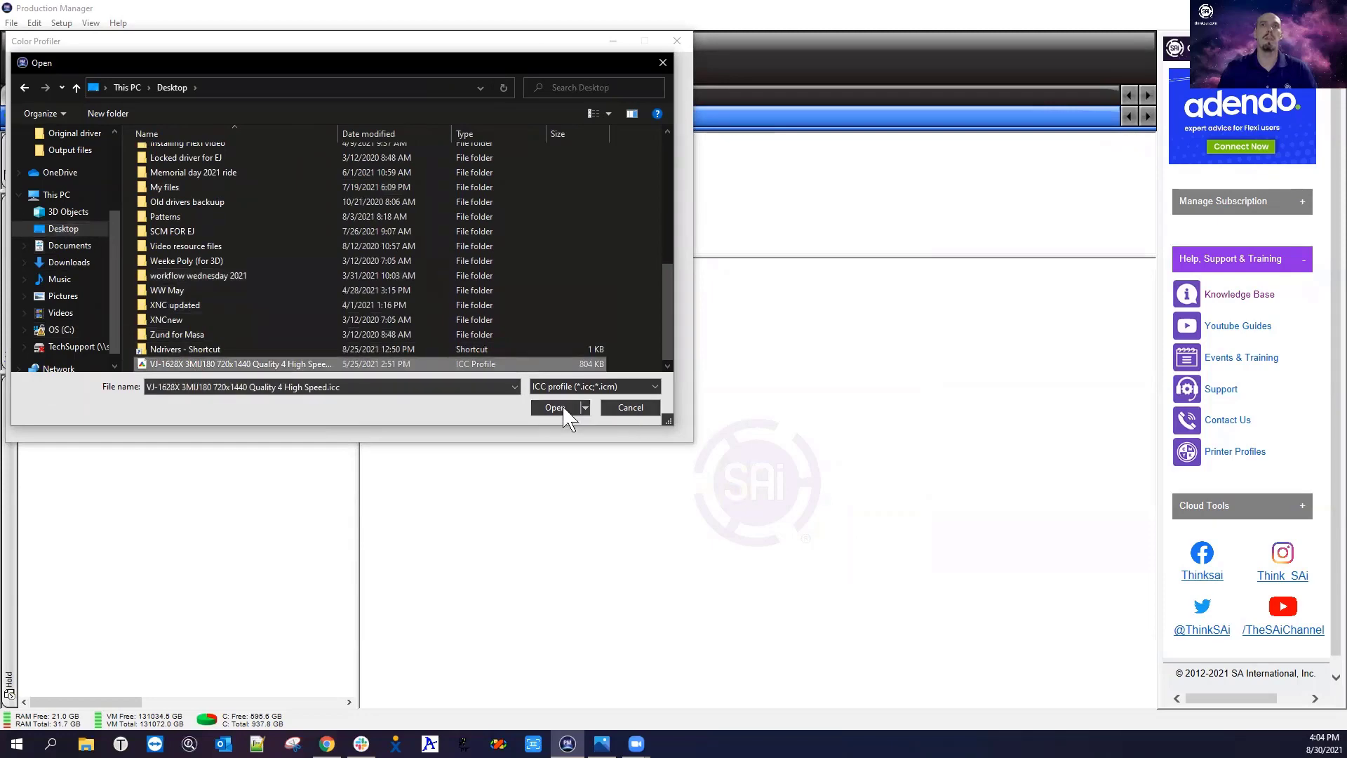
{"action": "left_click", "coordinate": [555, 406]}
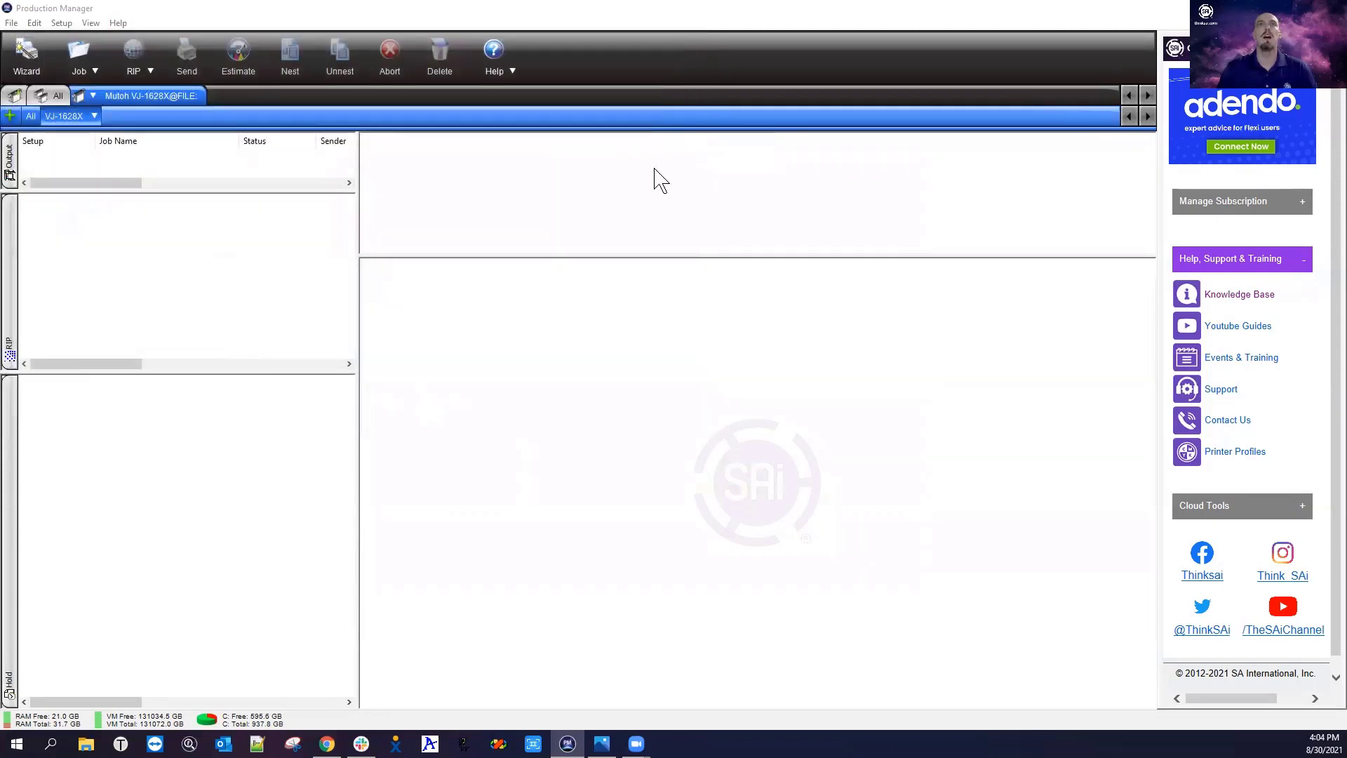
- Review the loaded profile's Profile Setup, Ink Limit and Ink Split pages, and examine the Ink verification.png sample in Photos
{"action": "left_click", "coordinate": [309, 193]}
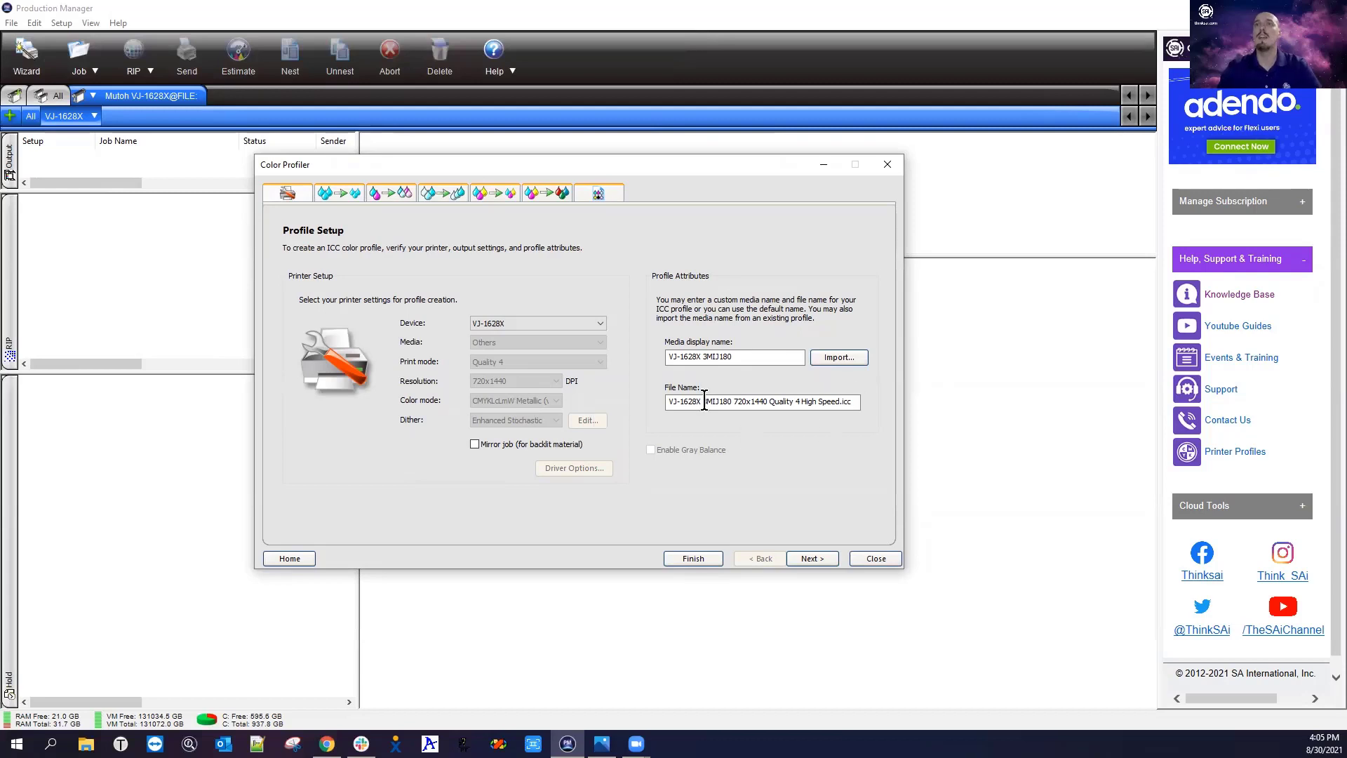
{"action": "left_click", "coordinate": [811, 560]}
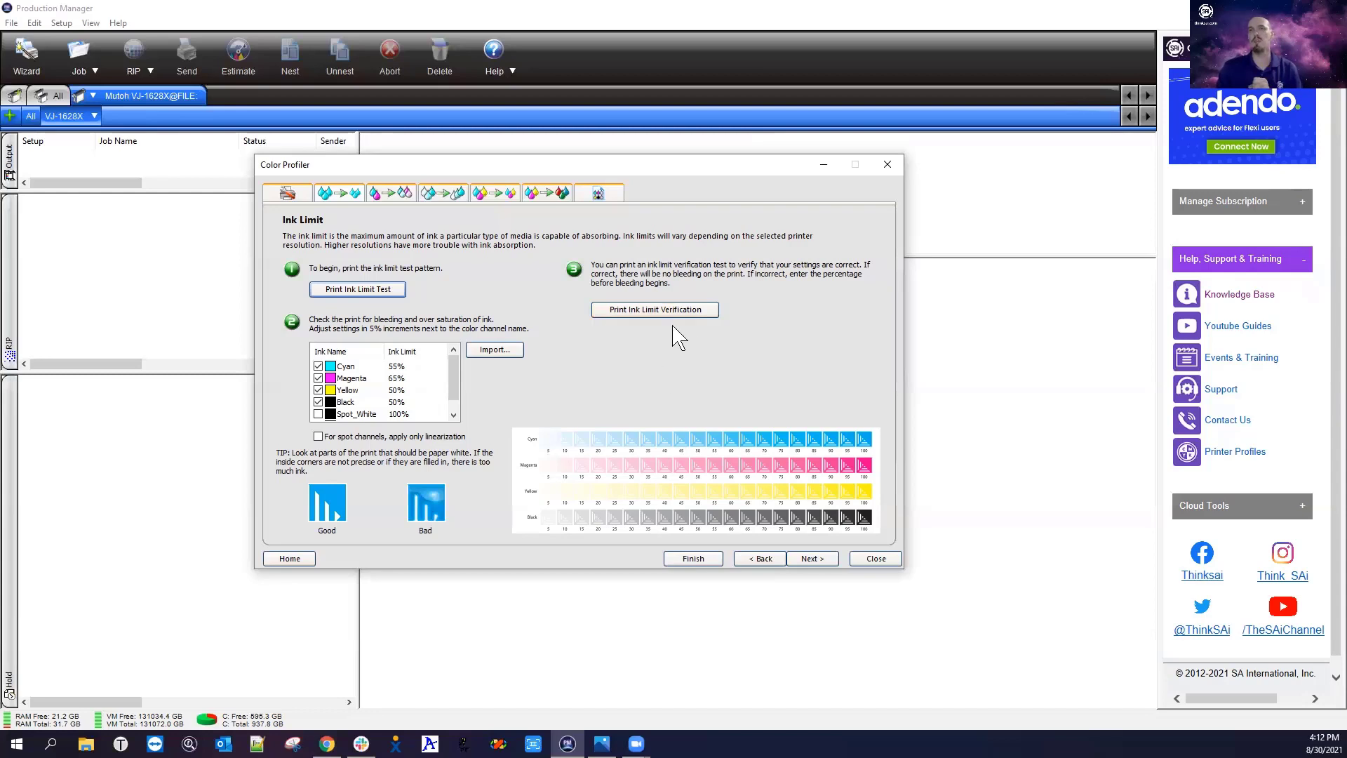
{"action": "left_click", "coordinate": [831, 572]}
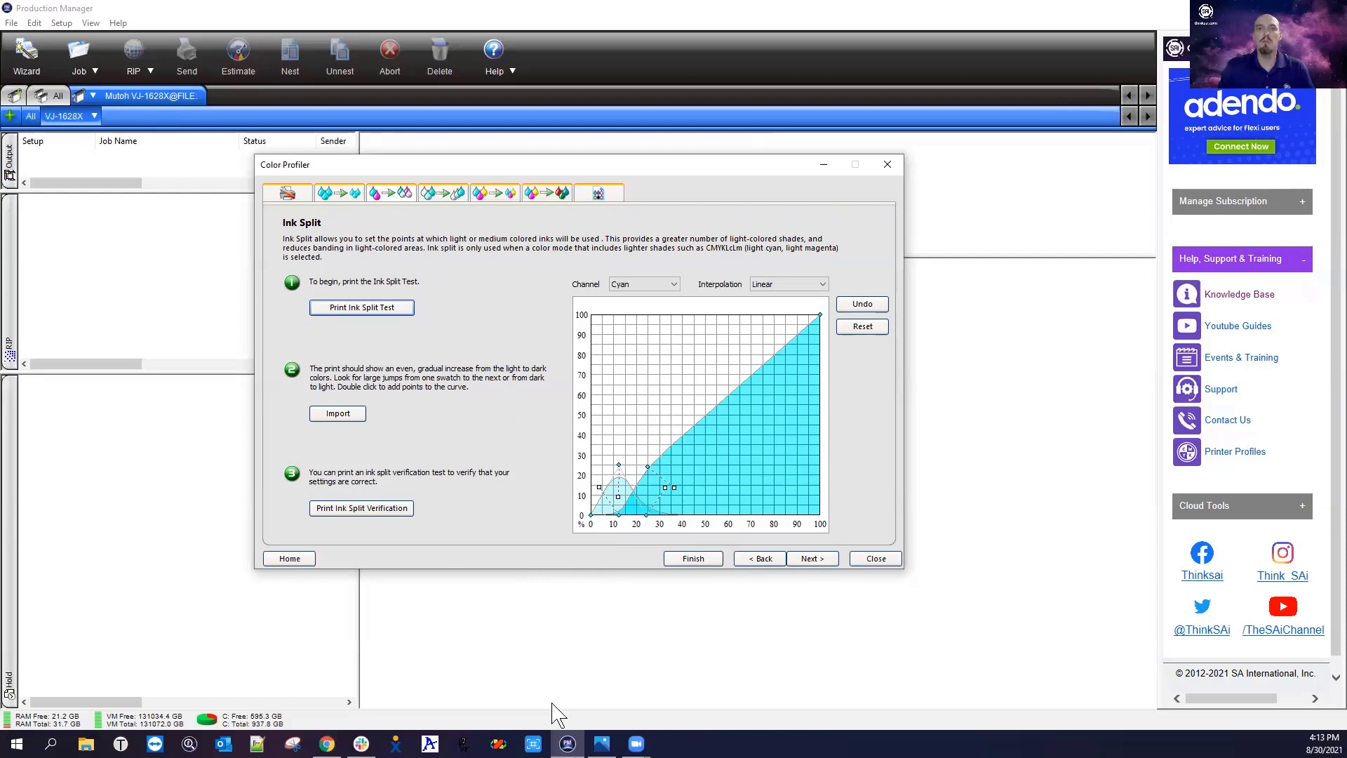
{"action": "left_click", "coordinate": [601, 744]}
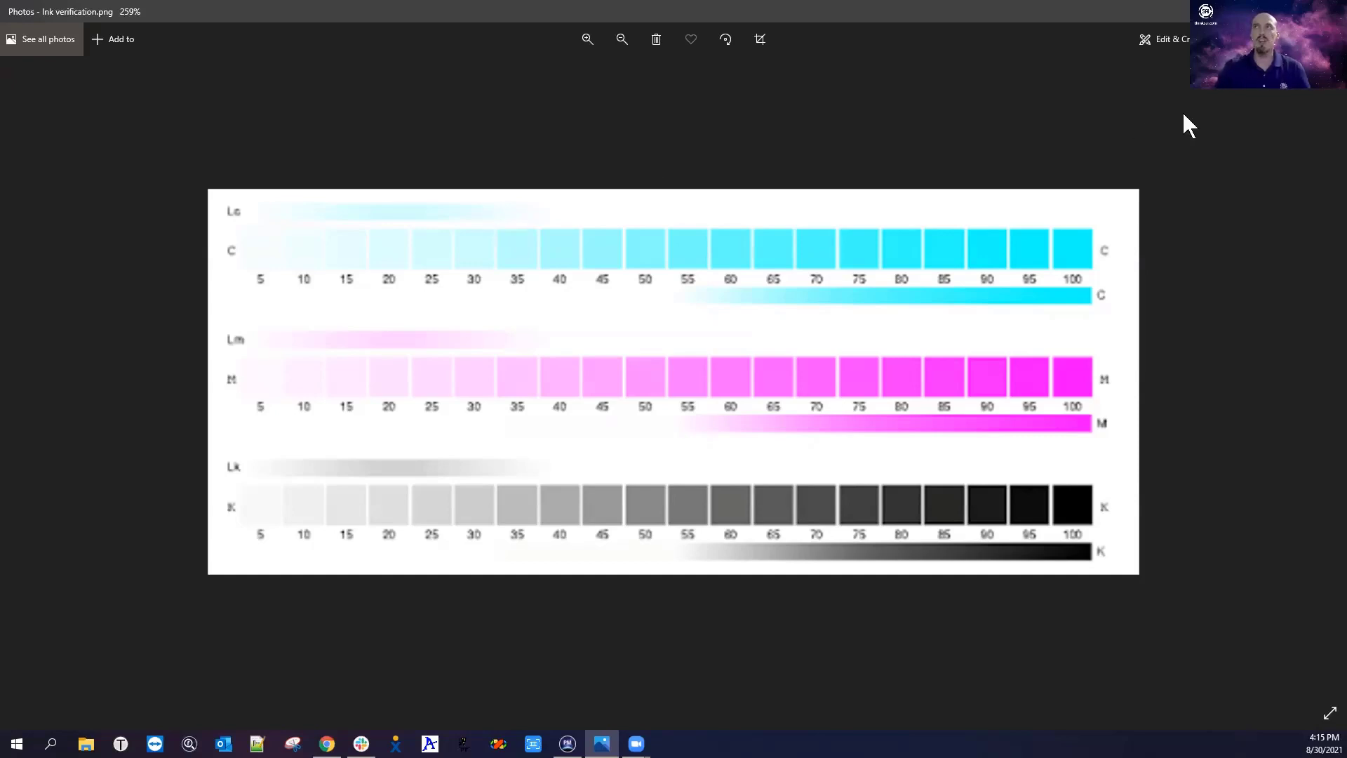
{"action": "key", "text": "alt+Tab"}
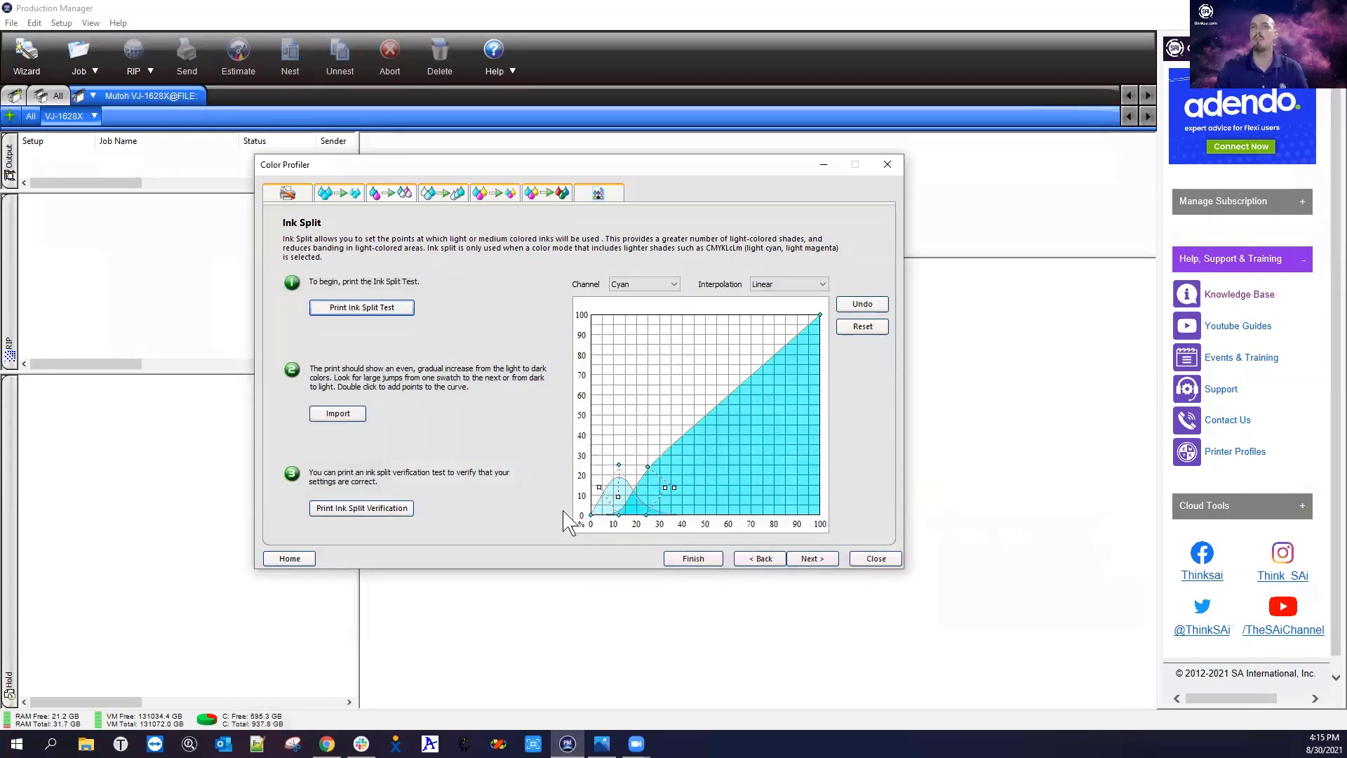
- Try moving the light cyan curve's peak point to about 11% with an ink volume of about 25%
{"action": "mouse_move", "coordinate": [675, 489]}
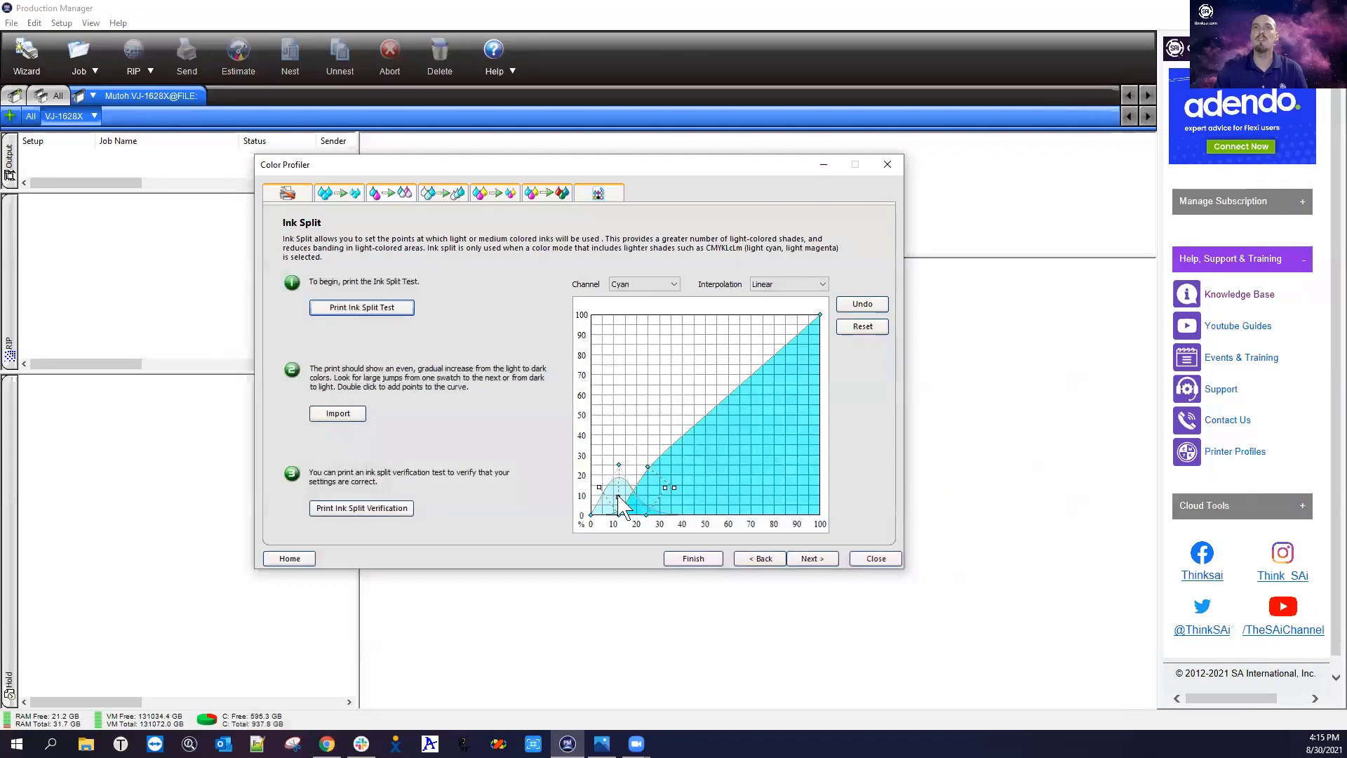
{"action": "mouse_move", "coordinate": [618, 465]}
{"action": "mouse_move", "coordinate": [619, 465]}
{"action": "left_mouse_down"}
{"action": "mouse_move", "coordinate": [630, 380]}
{"action": "mouse_move", "coordinate": [642, 382]}
{"action": "mouse_move", "coordinate": [605, 393]}
{"action": "mouse_move", "coordinate": [633, 403]}
{"action": "mouse_move", "coordinate": [619, 484]}
{"action": "mouse_move", "coordinate": [620, 407]}
{"action": "mouse_move", "coordinate": [618, 463]}
{"action": "left_mouse_up"}
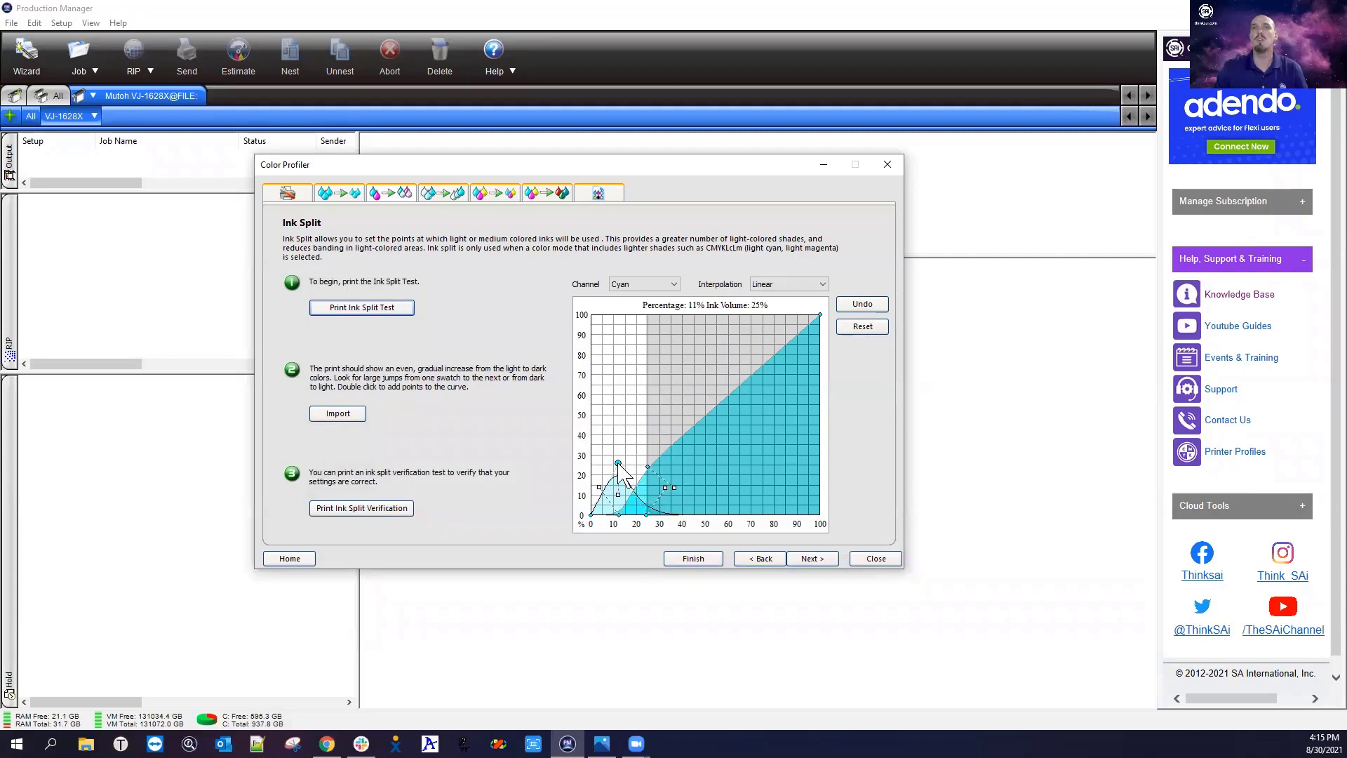
{"action": "left_click", "coordinate": [632, 495]}
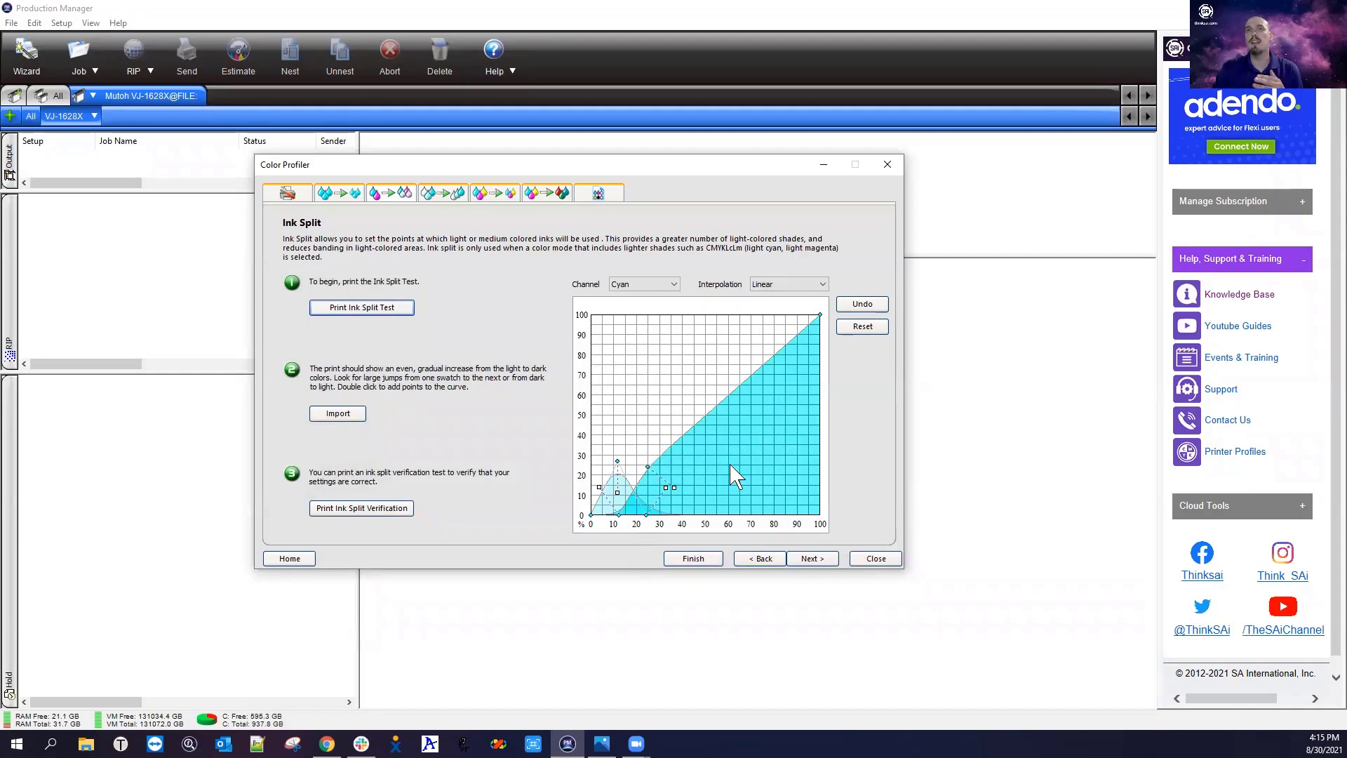
{"action": "left_click", "coordinate": [591, 515]}
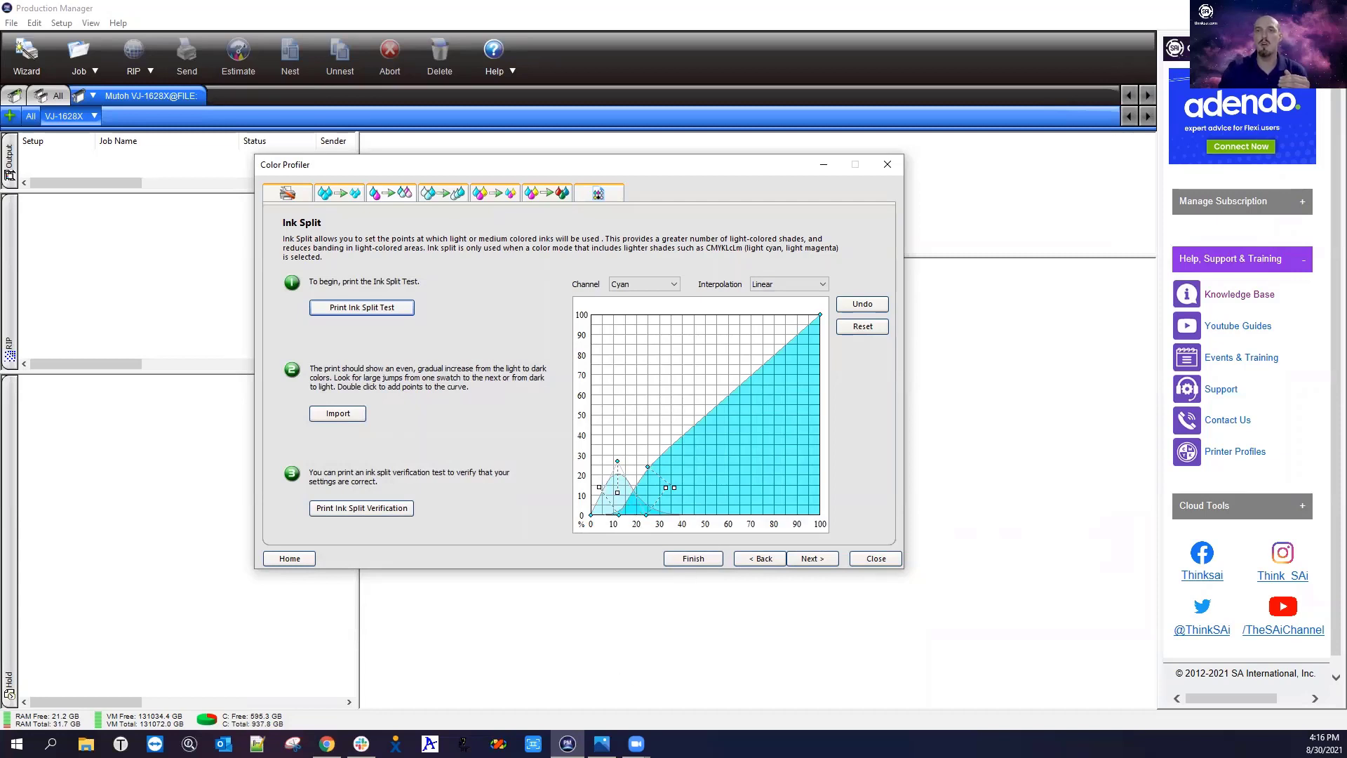
{"action": "key", "text": "alt+Tab"}
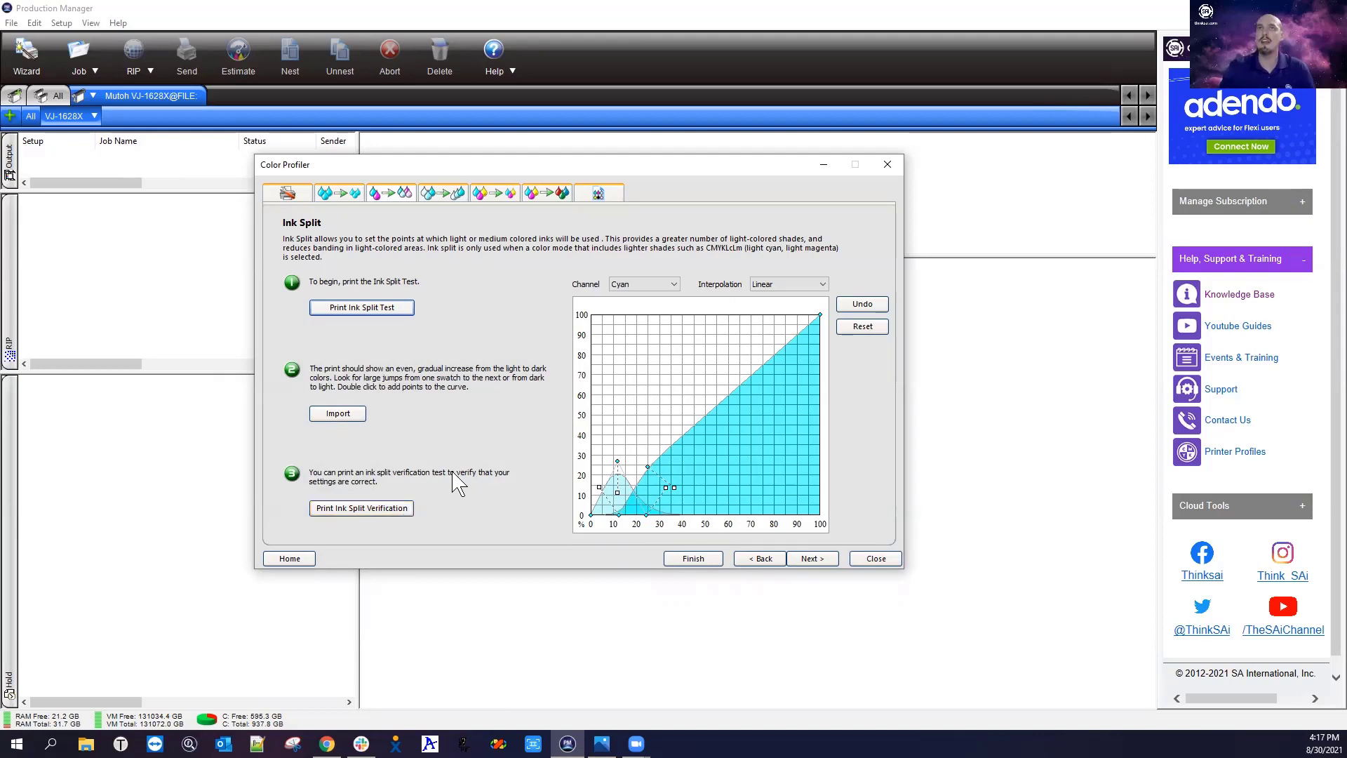
- Examine the Magenta channel's ink split curve, and continue to the Linearization page while declining to clear the subsequent data
{"action": "left_click", "coordinate": [672, 284]}
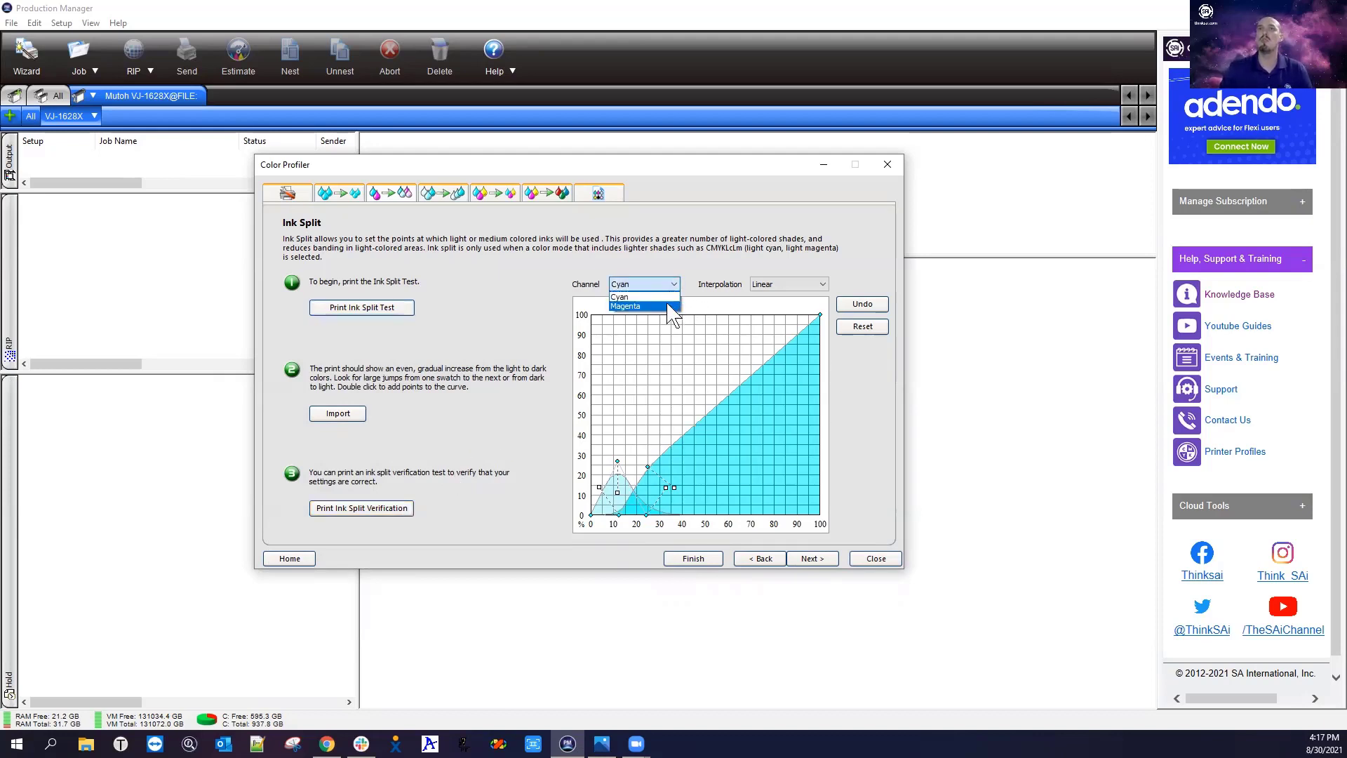
{"action": "left_click", "coordinate": [667, 306]}
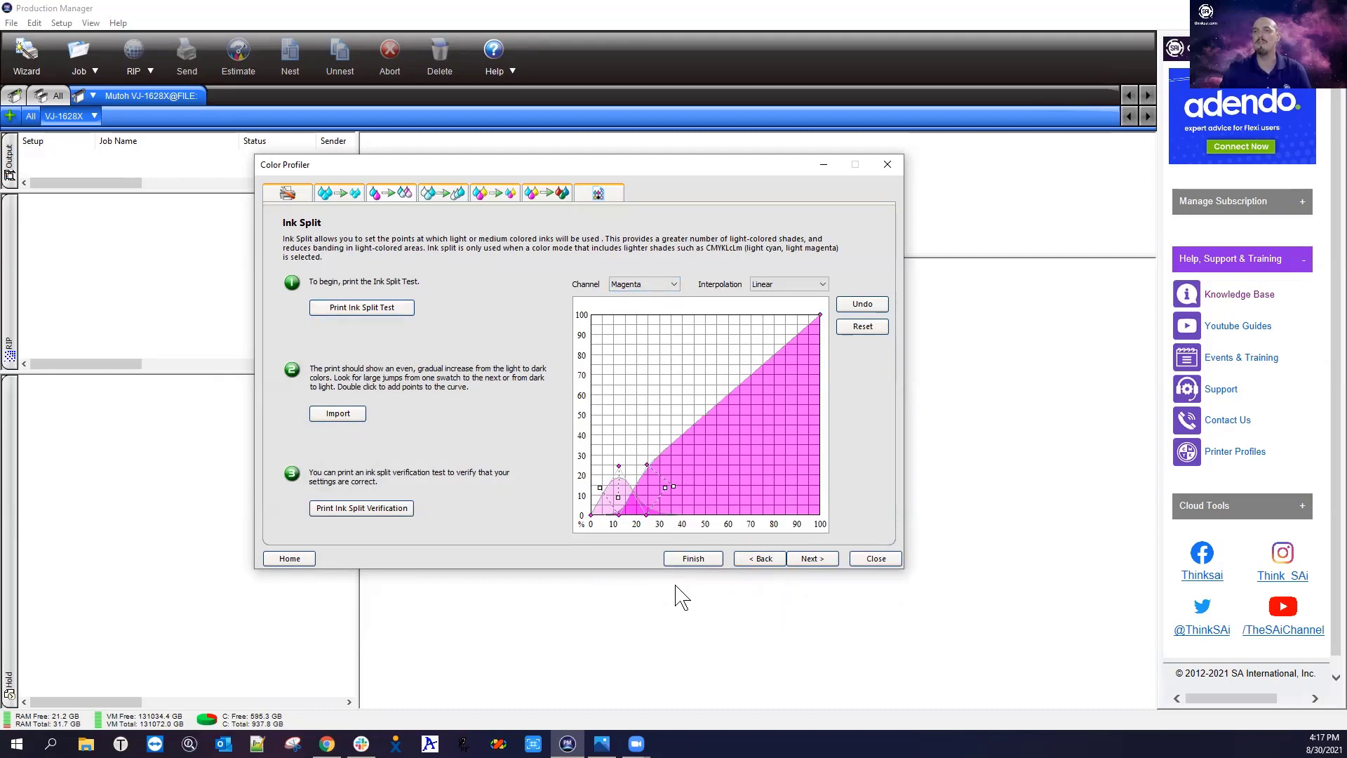
{"action": "left_click", "coordinate": [823, 561]}
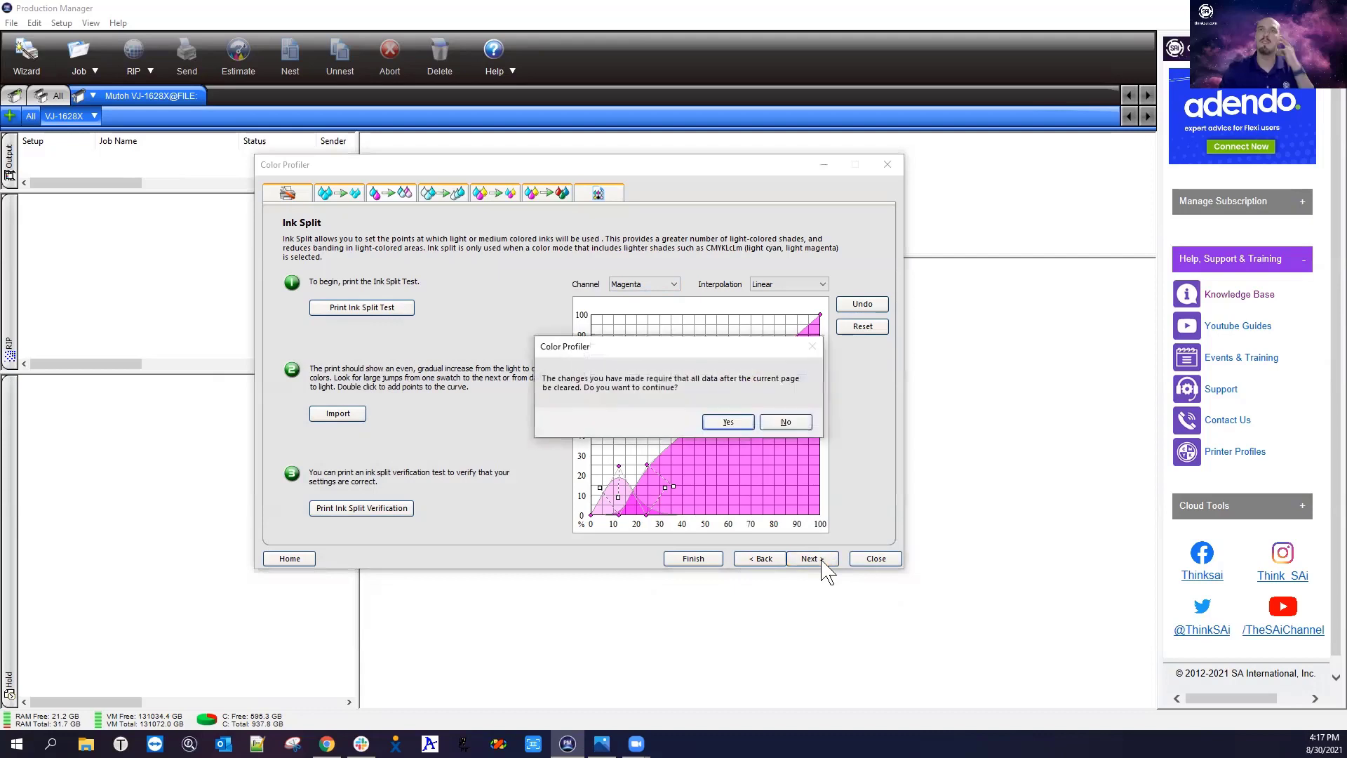
{"action": "left_click", "coordinate": [786, 422]}
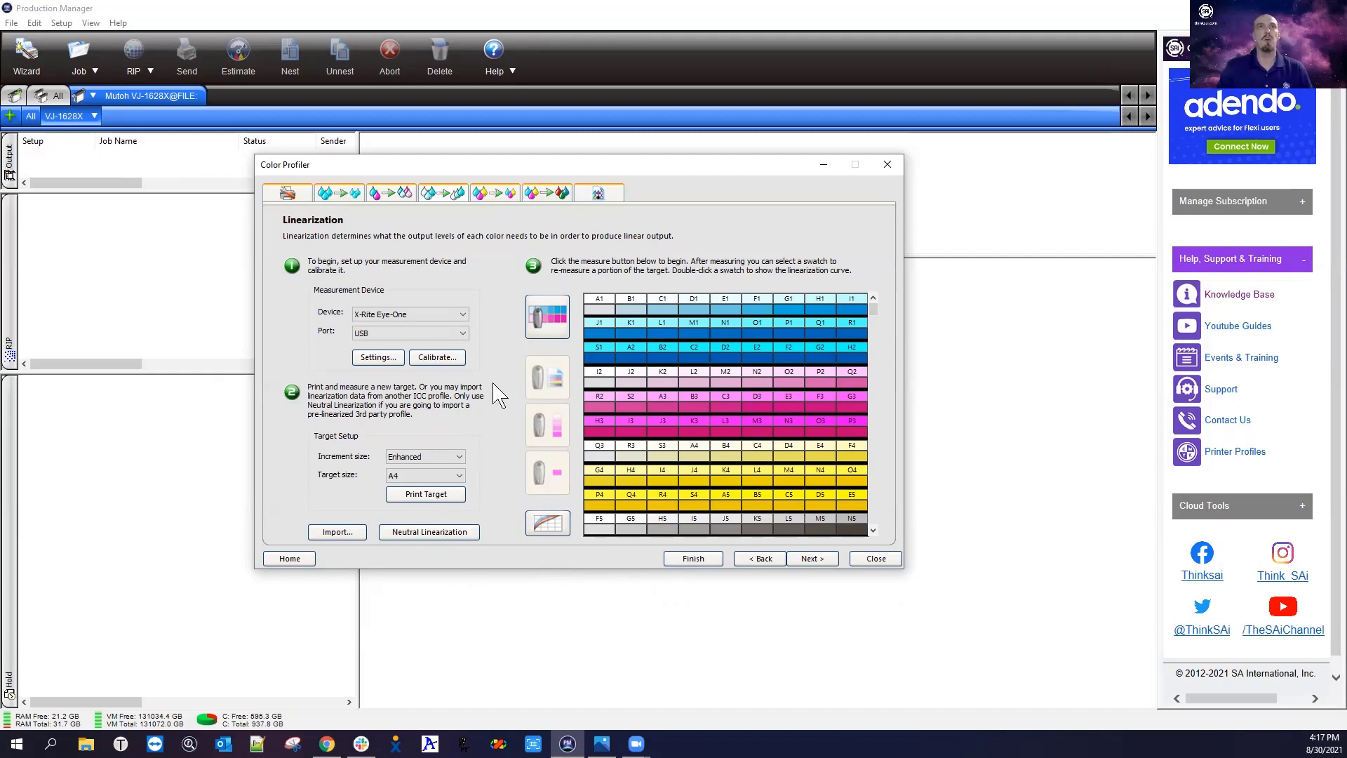
- Look through the supported measurement devices for linearization, keeping X-Rite Eye-One as the device
{"action": "left_click", "coordinate": [463, 315]}
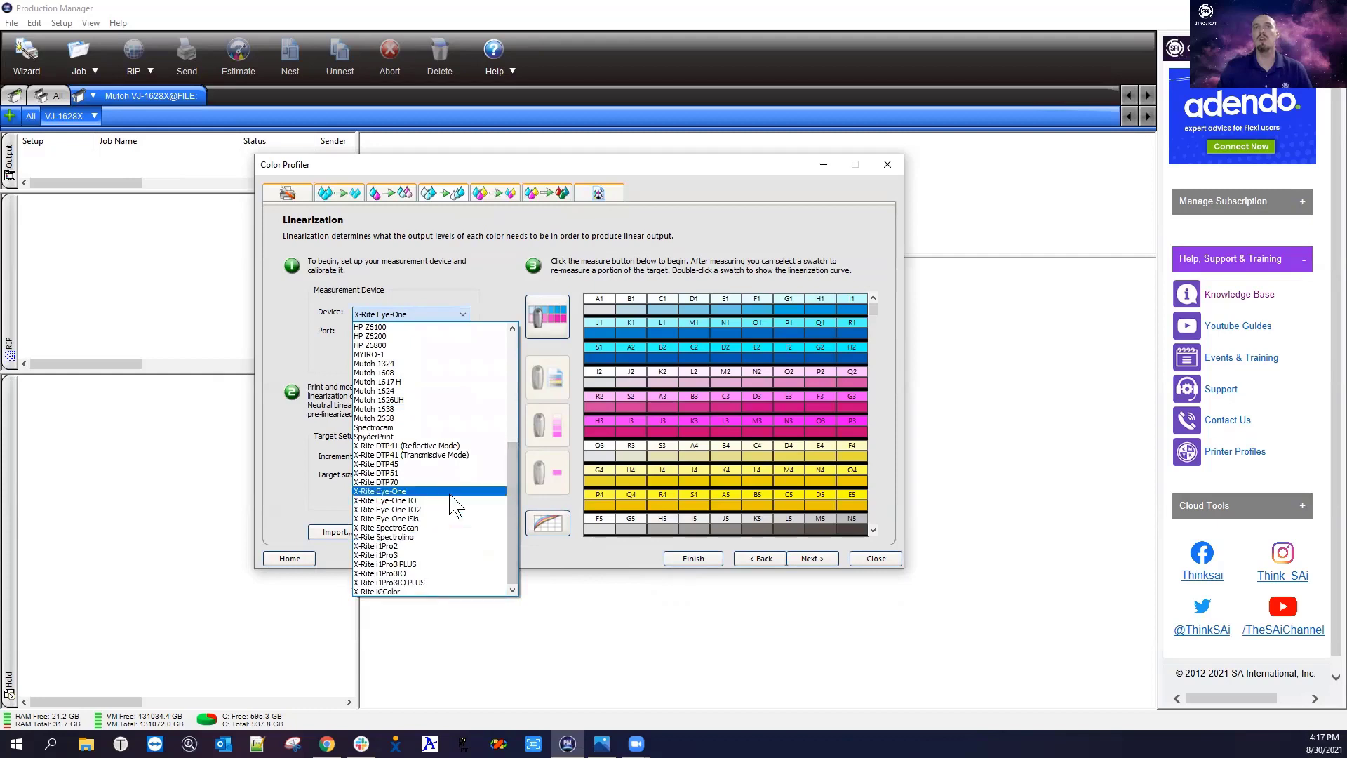
{"action": "left_click_drag", "start_coordinate": [515, 547], "coordinate": [512, 341]}
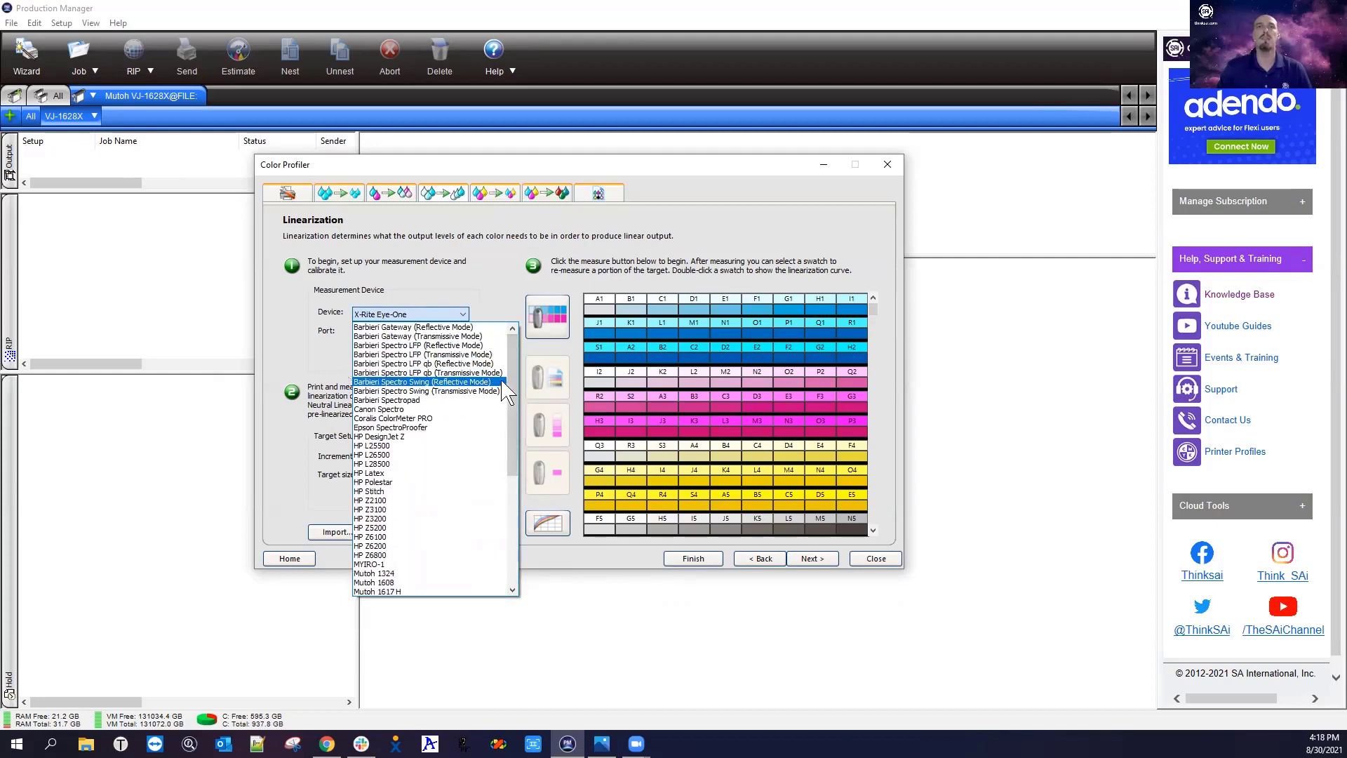
{"action": "scroll", "coordinate": [516, 386], "scroll_direction": "down", "scroll_amount": 4}
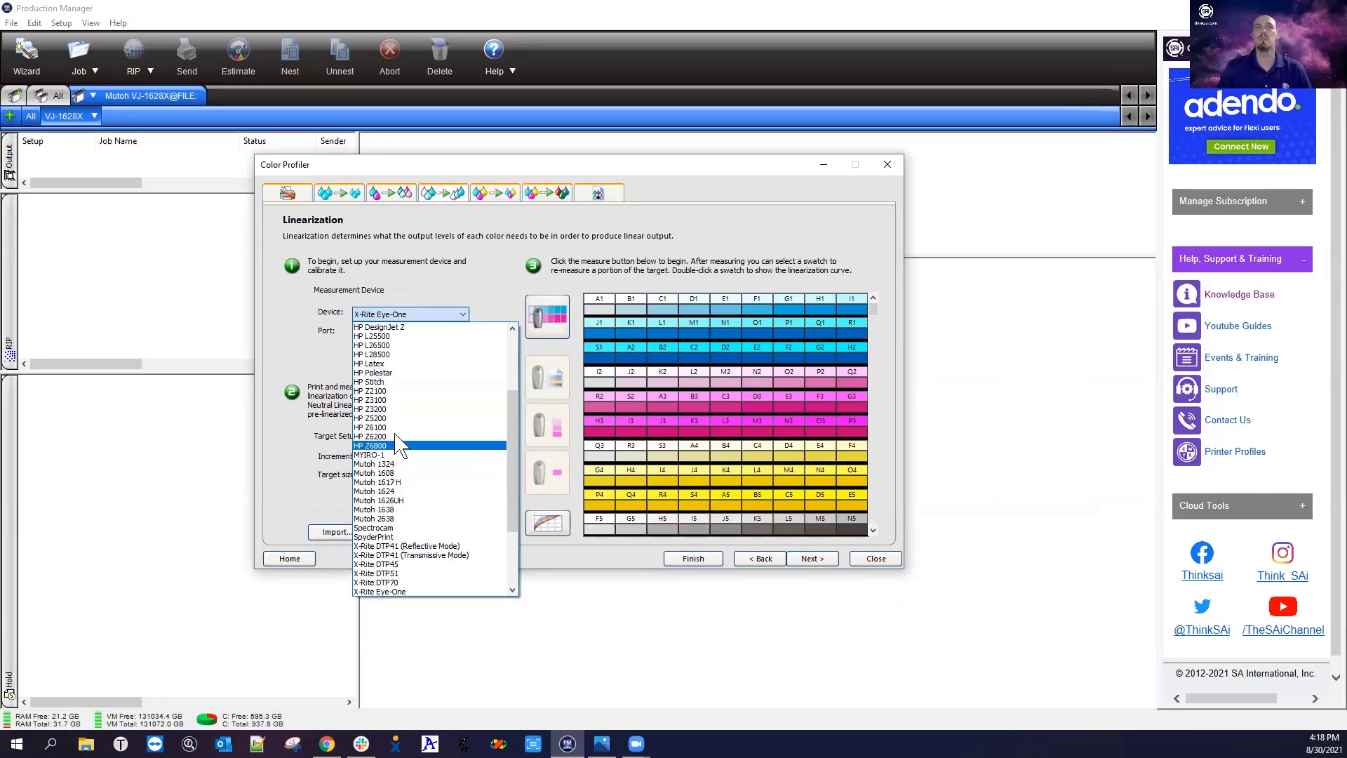
{"action": "left_click_drag", "start_coordinate": [512, 453], "coordinate": [511, 505]}
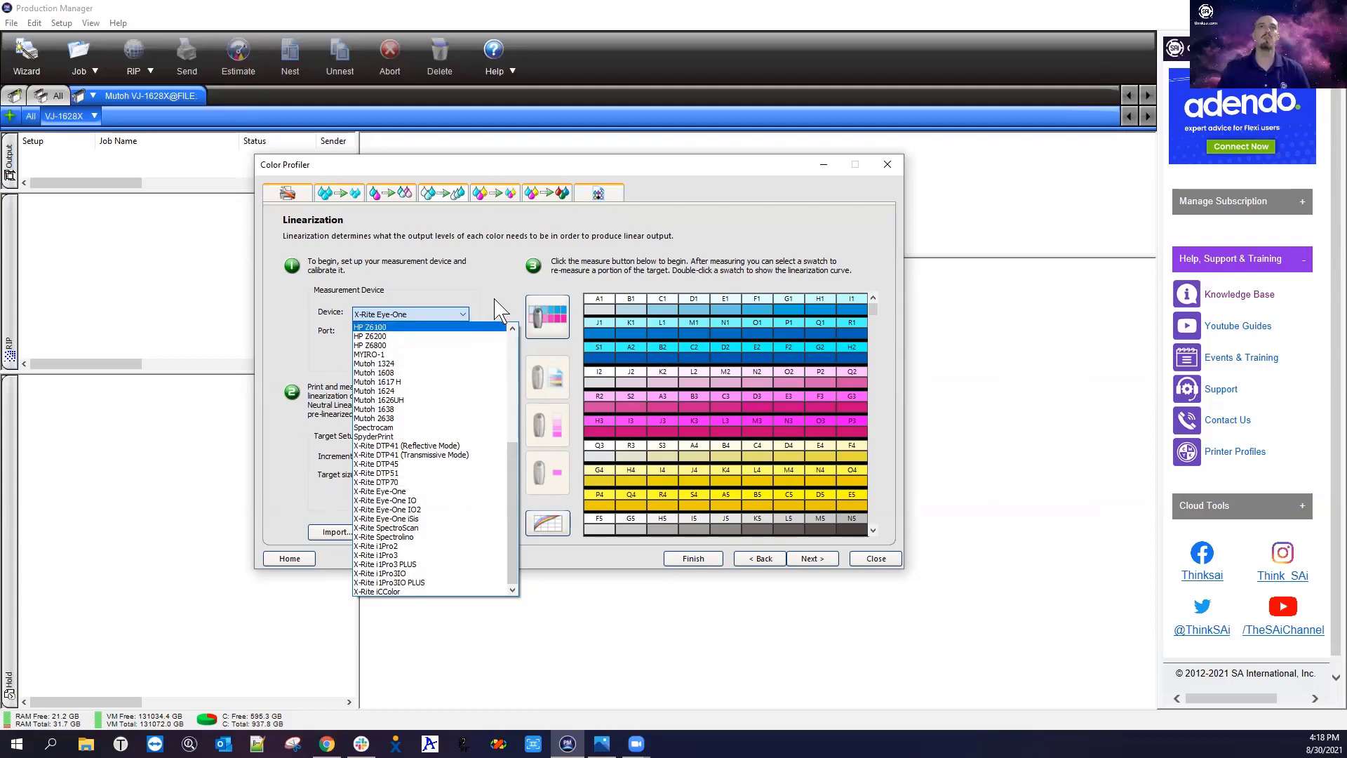
{"action": "left_click", "coordinate": [501, 315]}
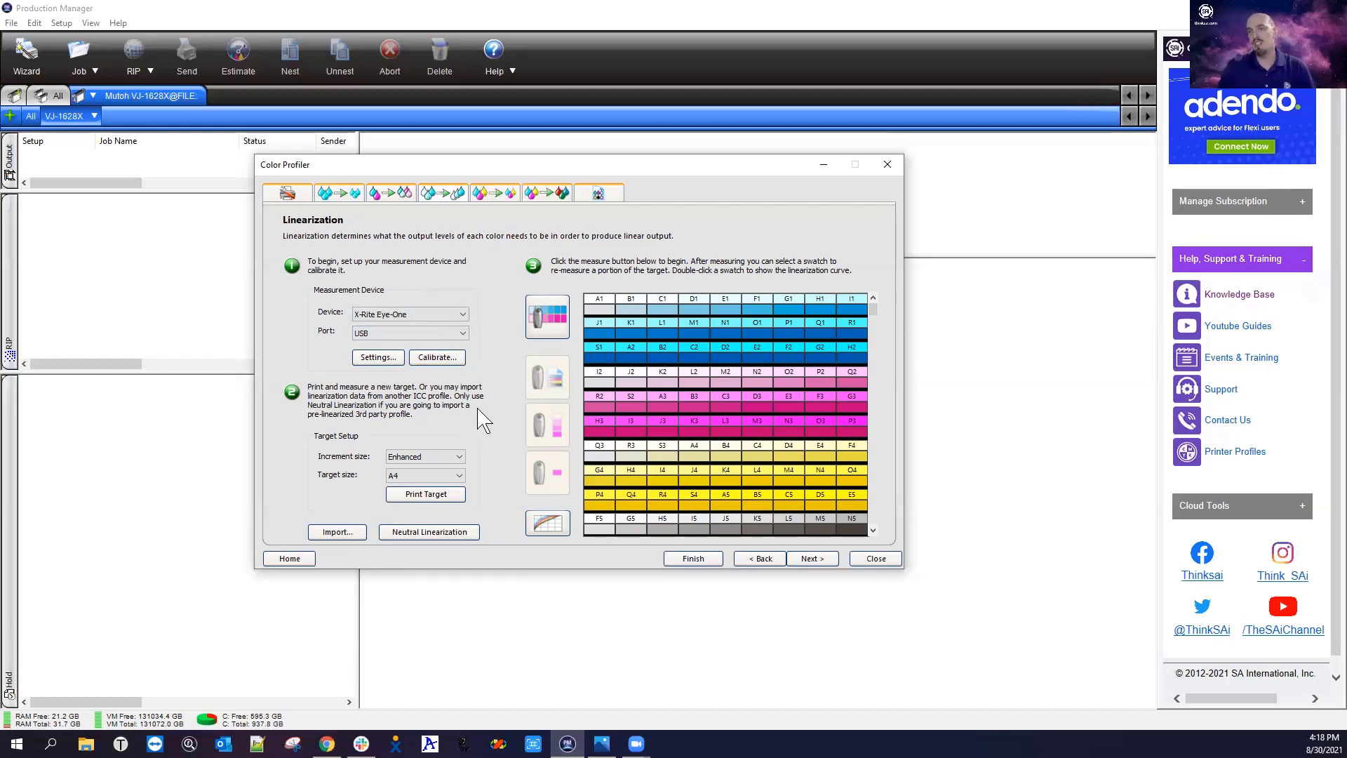
- Review the linearization target's increment size choices, keeping Enhanced, and select A4 as the target size
{"action": "left_click", "coordinate": [459, 458]}
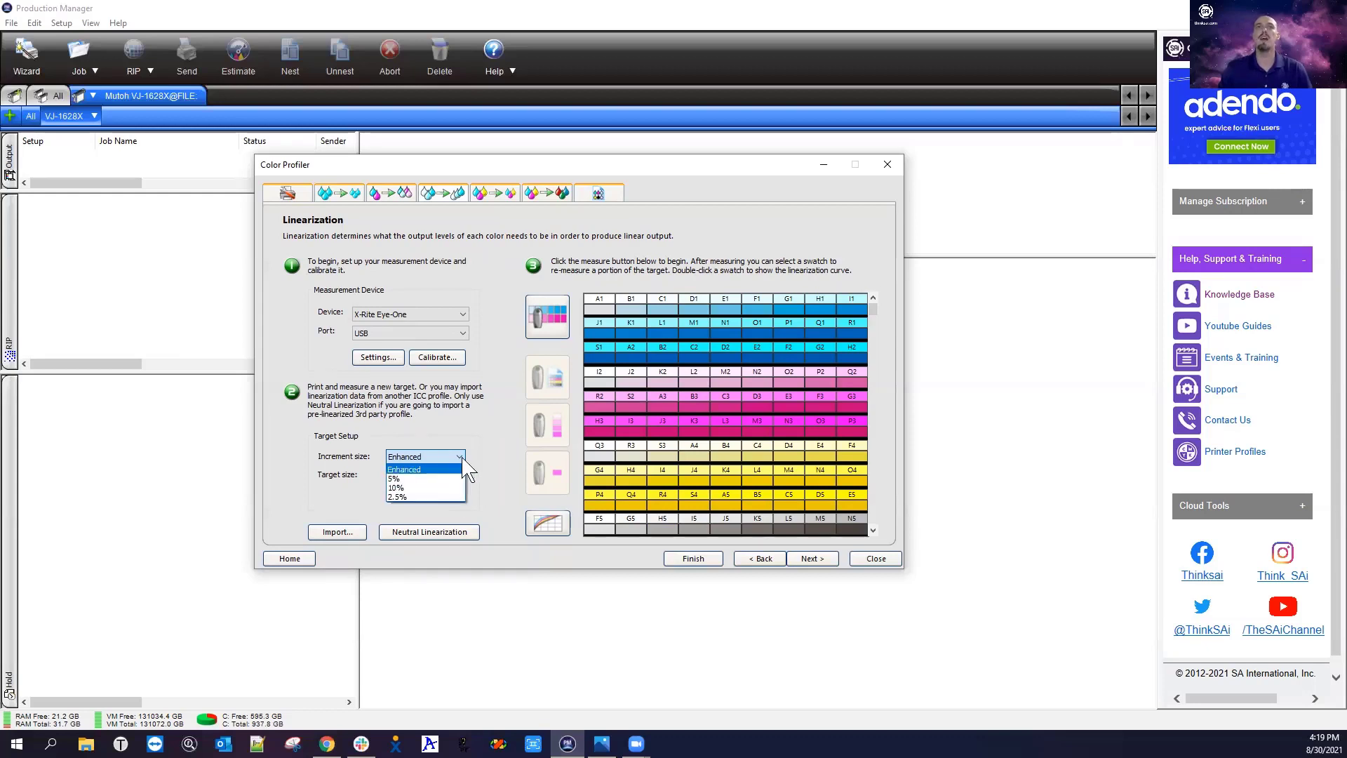
{"action": "left_click", "coordinate": [489, 456]}
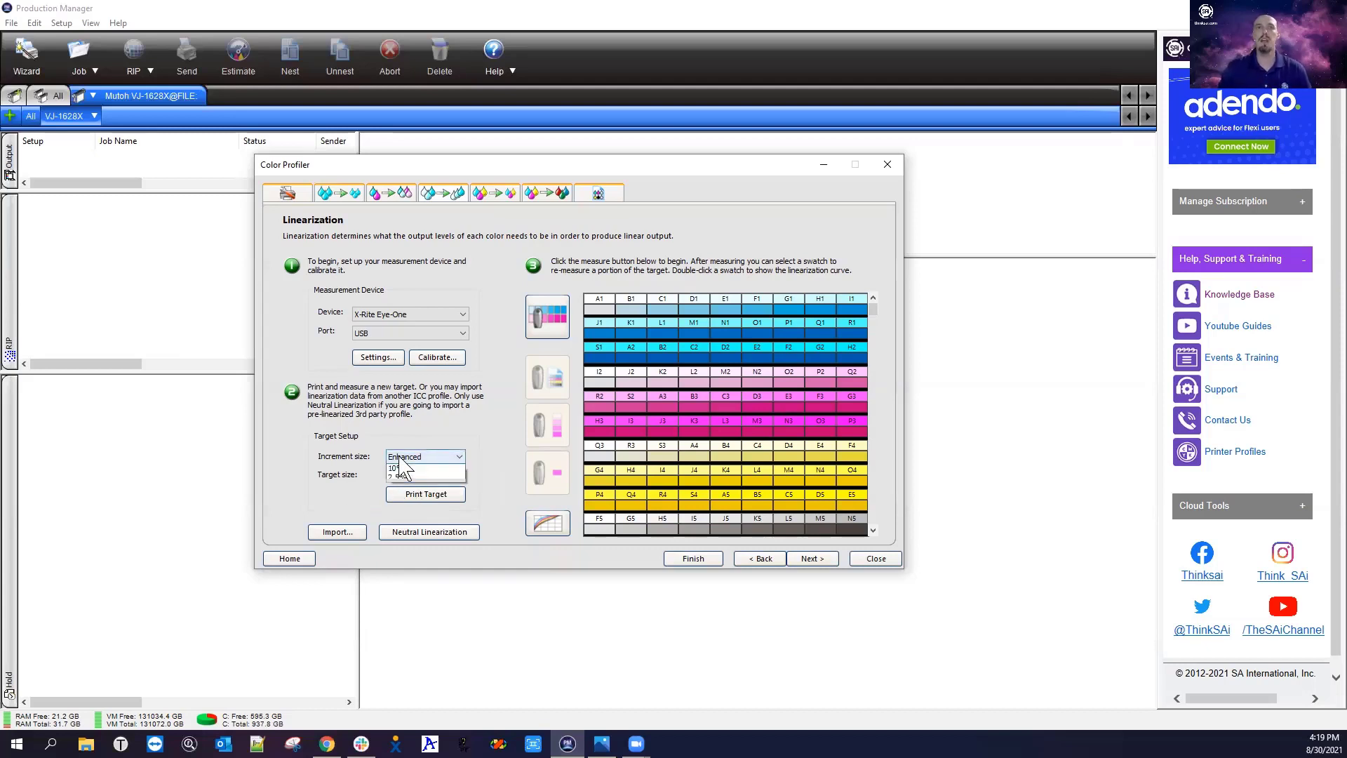
{"action": "left_click", "coordinate": [415, 457]}
{"action": "left_click", "coordinate": [456, 456]}
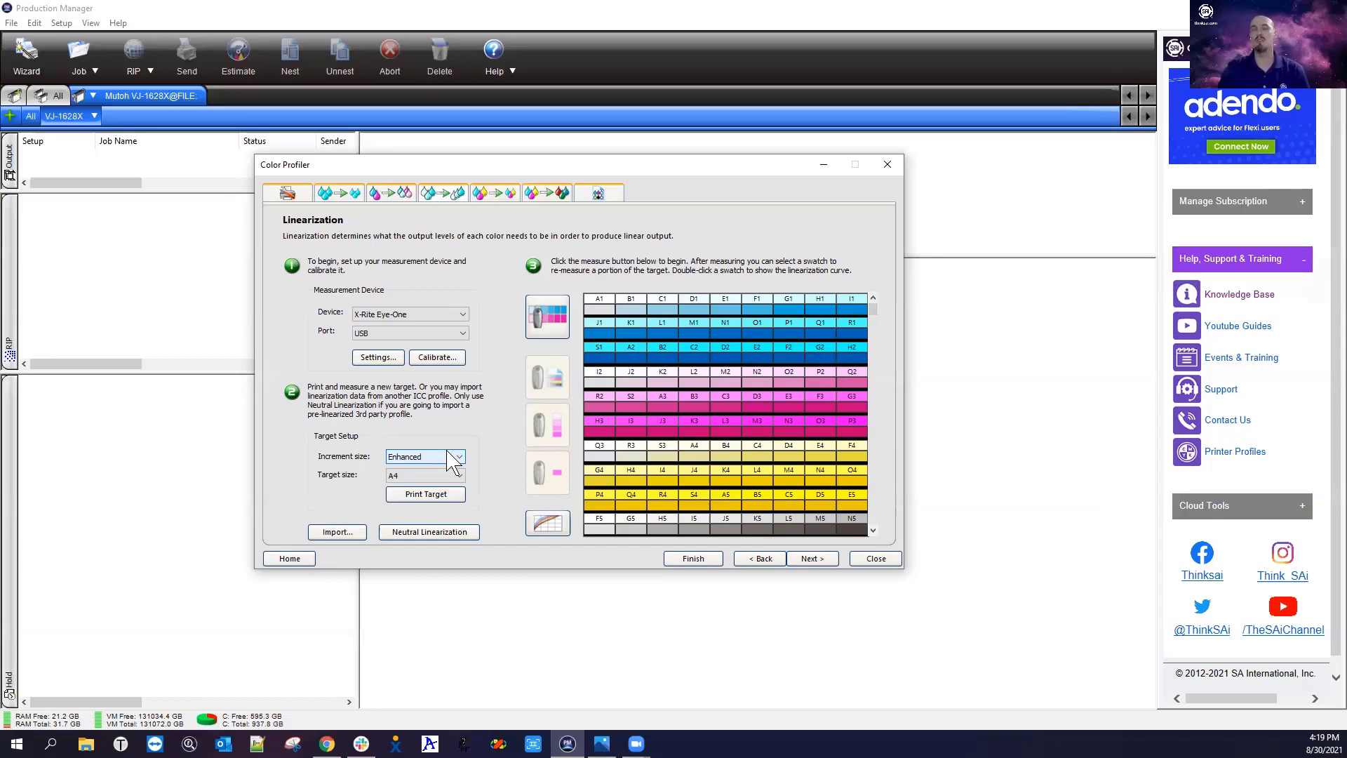
{"action": "left_click", "coordinate": [456, 456]}
{"action": "left_click", "coordinate": [457, 493]}
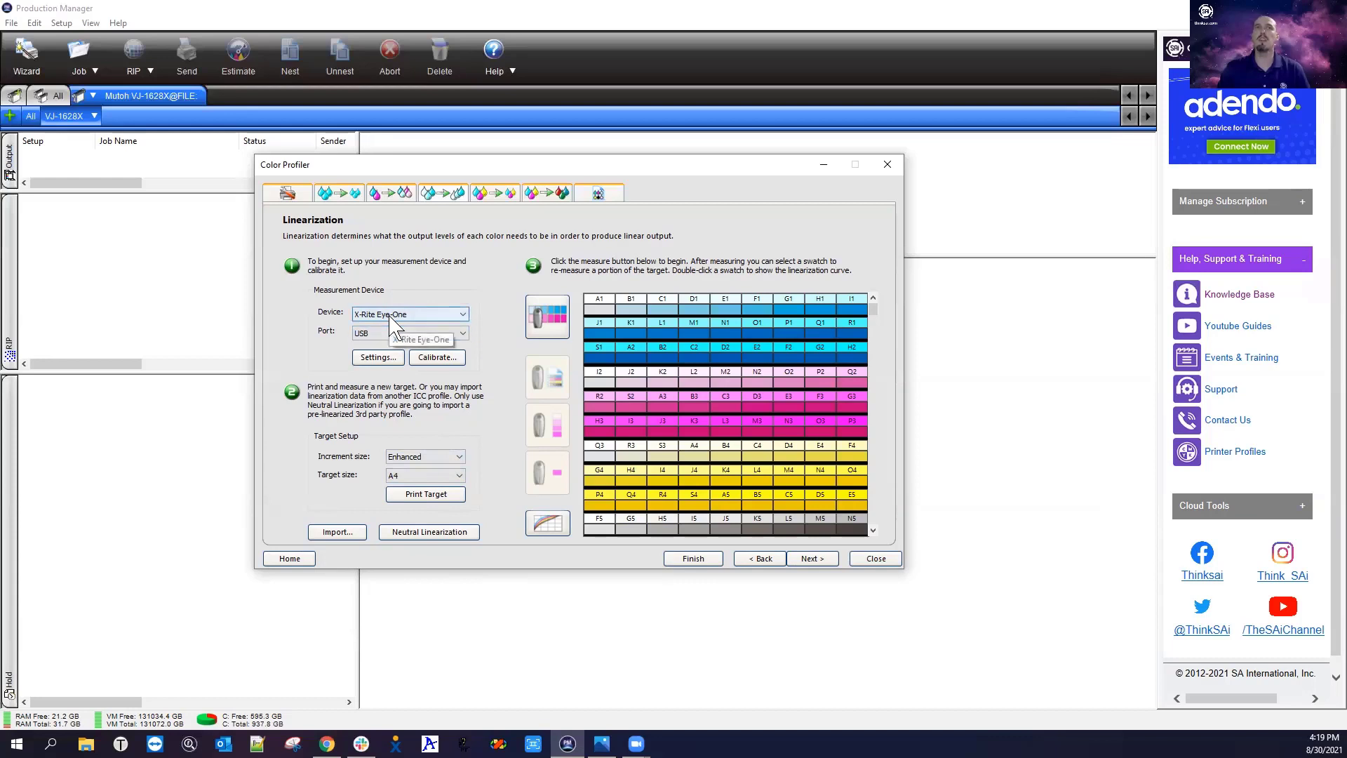
{"action": "left_click", "coordinate": [456, 475]}
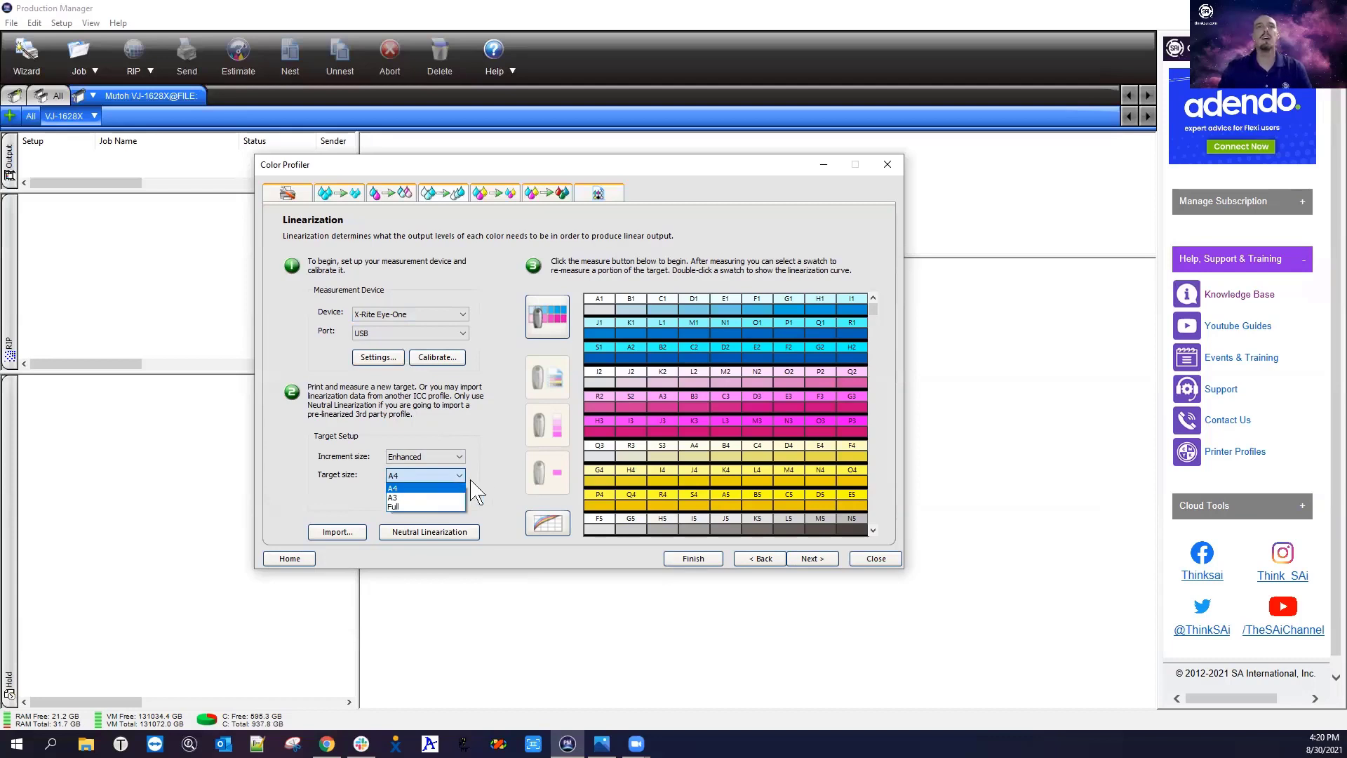
{"action": "left_click", "coordinate": [454, 487]}
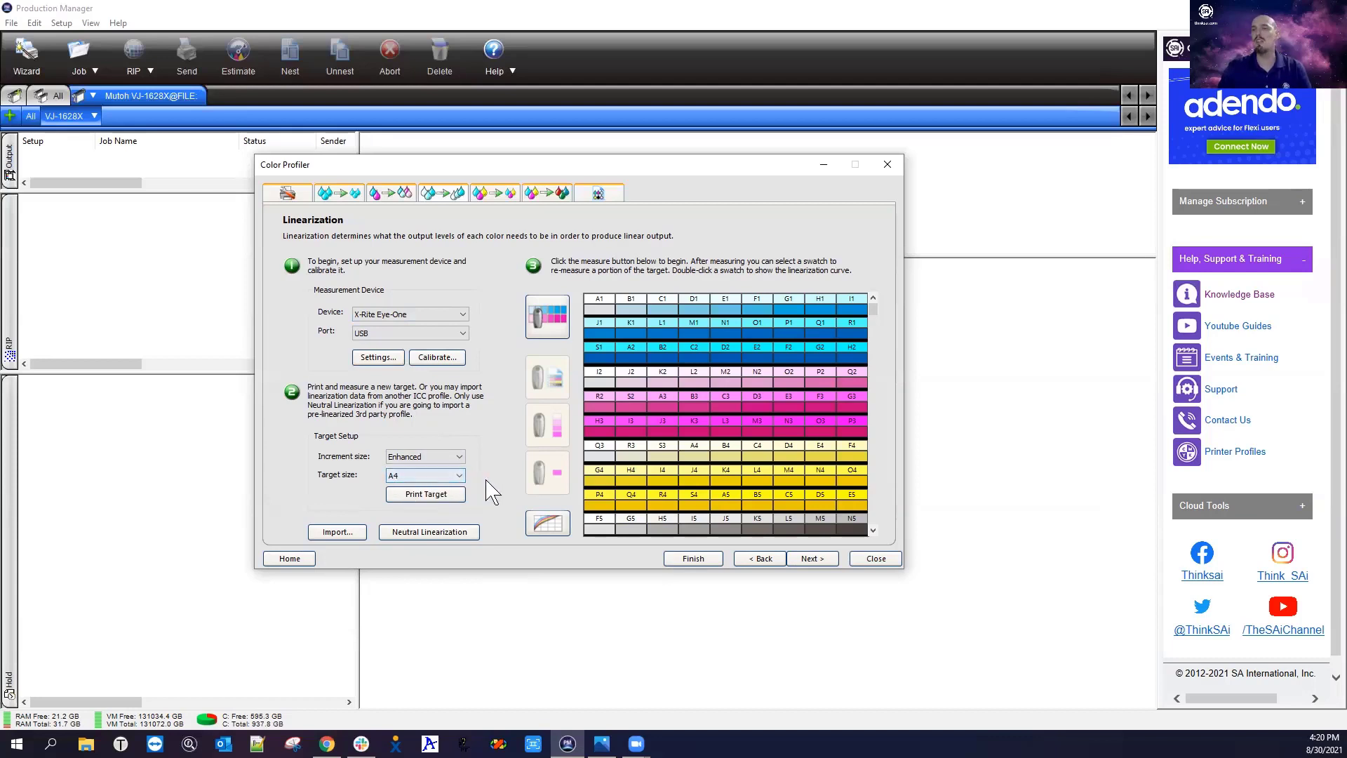
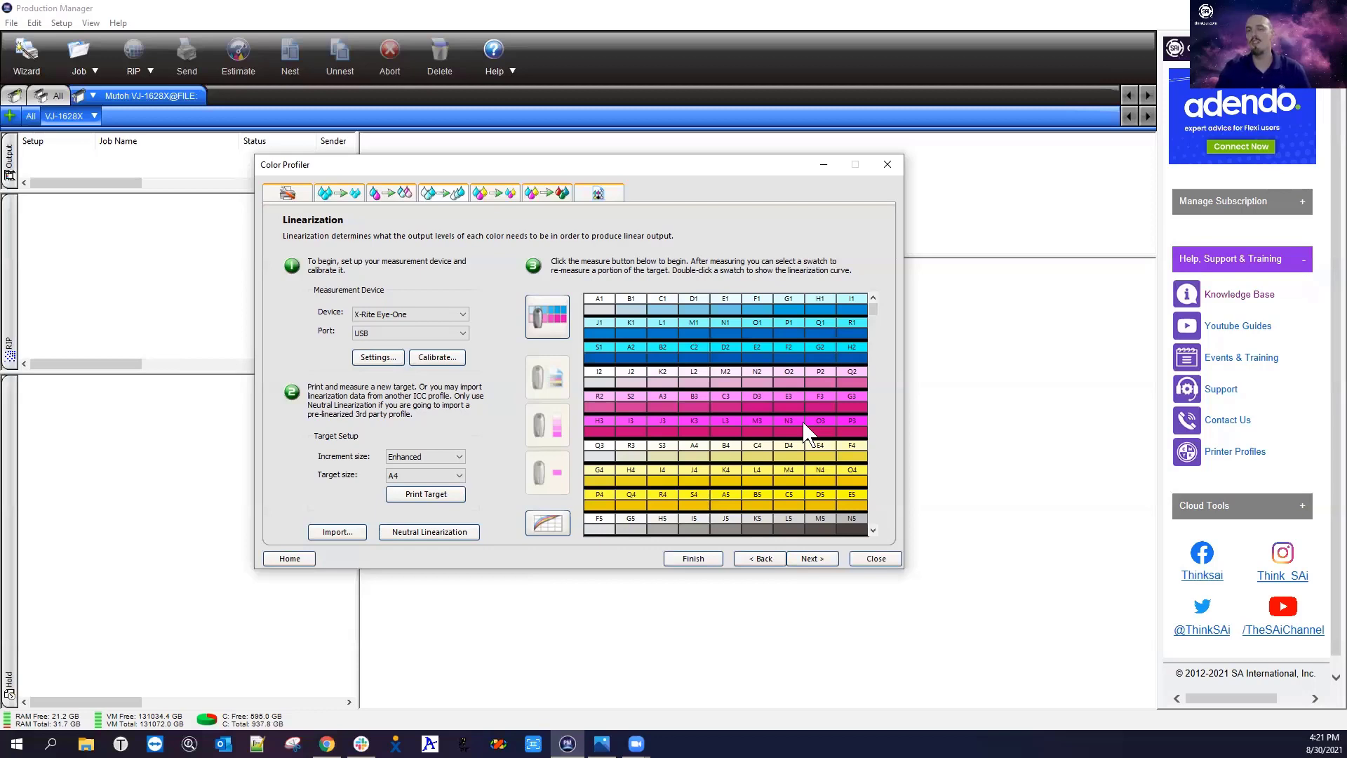
- Look over the linearization swatches, and examine the DeltaE linearization curves of the Cyan and Magenta channels
{"action": "left_click", "coordinate": [873, 531]}
{"action": "left_click", "coordinate": [874, 531]}
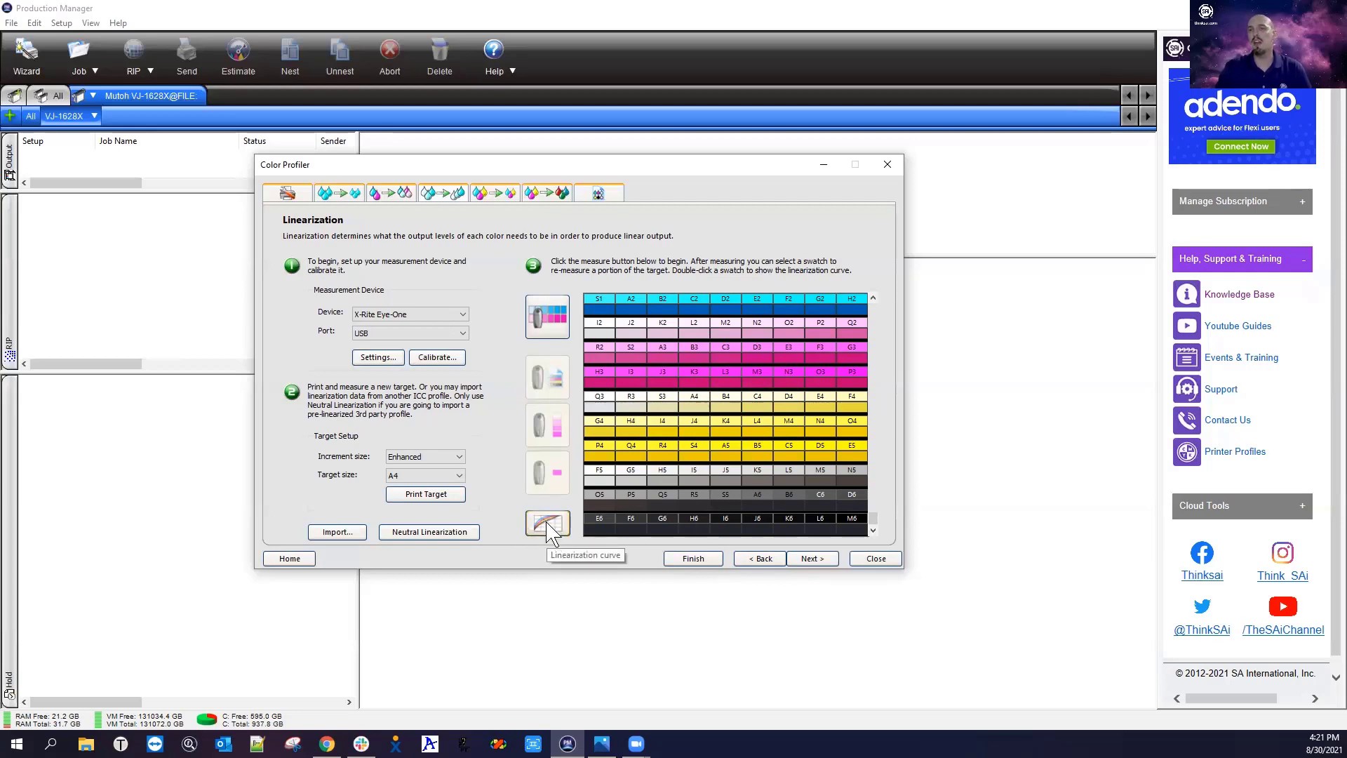
{"action": "left_click", "coordinate": [553, 538]}
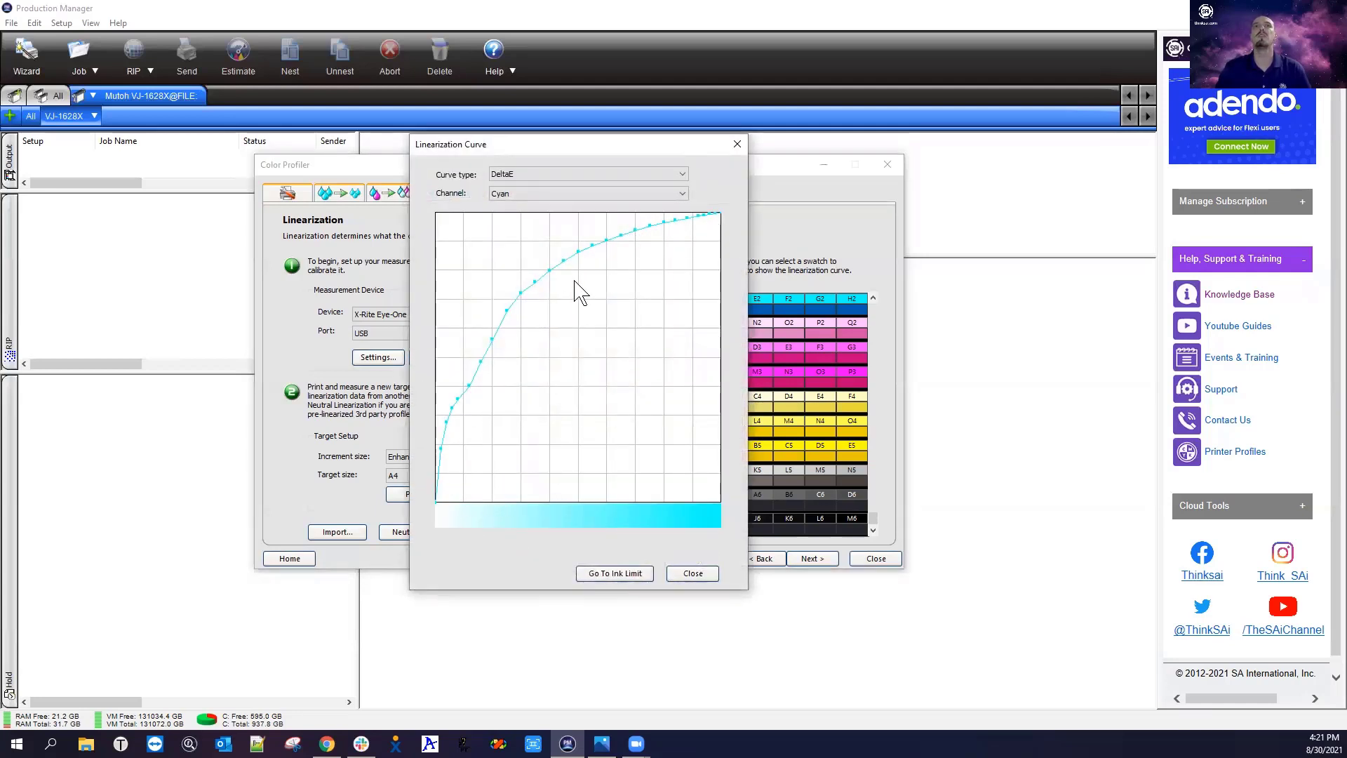
{"action": "left_click", "coordinate": [573, 193]}
{"action": "left_click", "coordinate": [578, 218]}
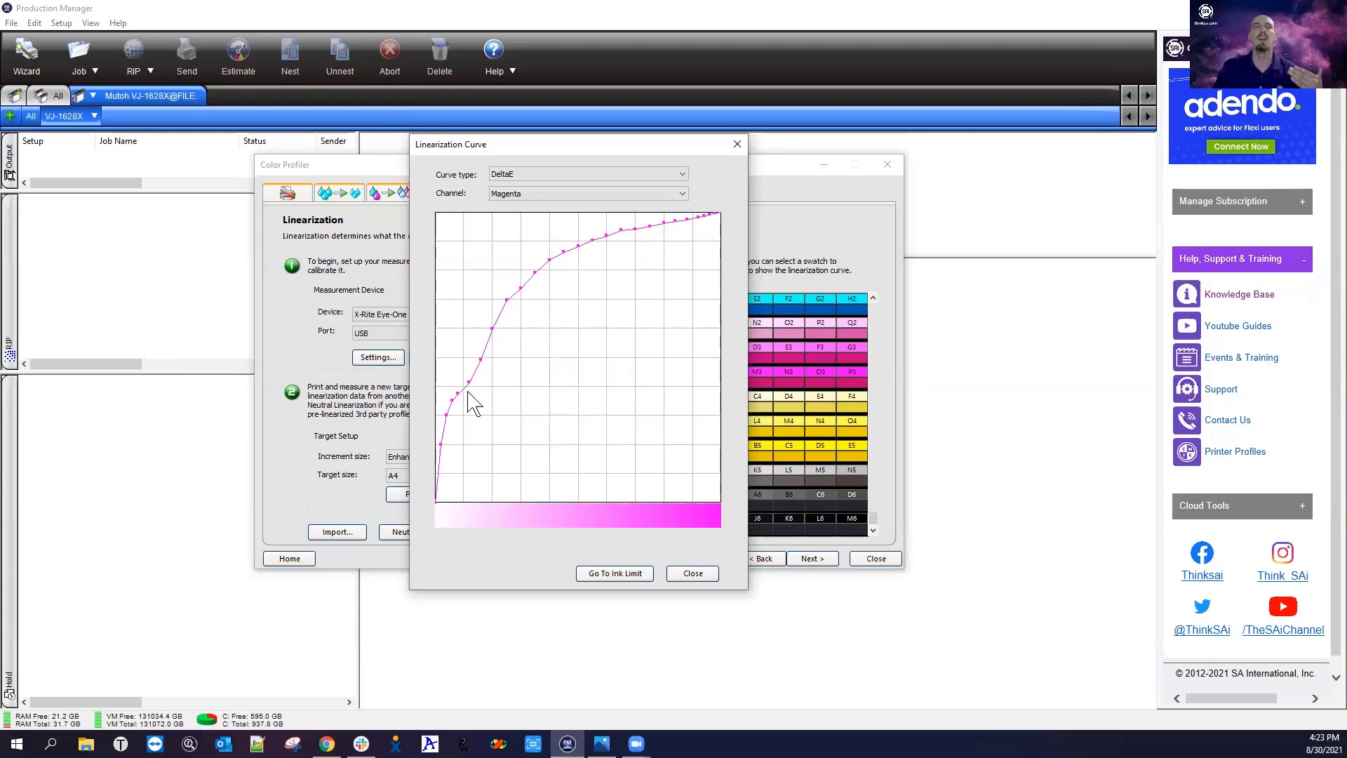
- Examine the DeltaE linearization curves of the Yellow and Black channels, recheck Cyan, and close the curve view
{"action": "left_click", "coordinate": [536, 196]}
{"action": "left_click", "coordinate": [539, 222]}
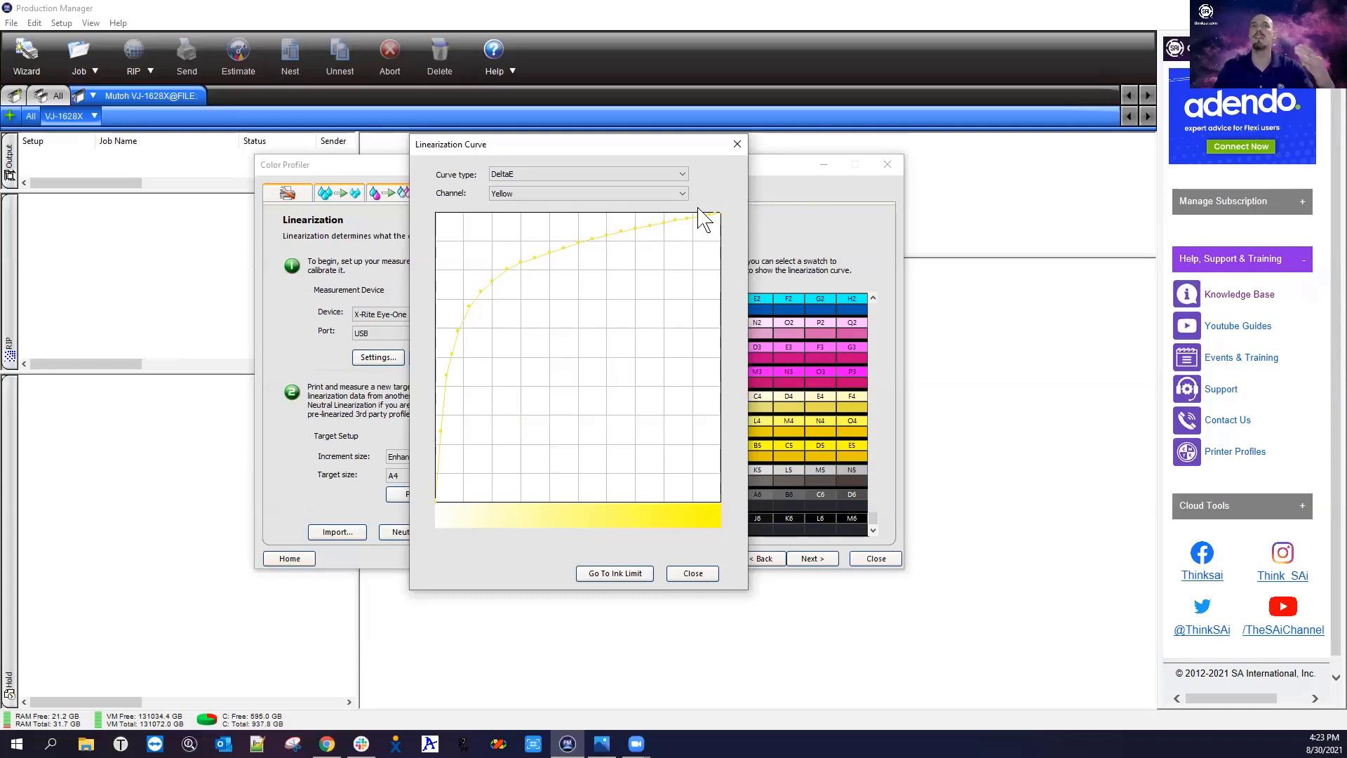
{"action": "left_click", "coordinate": [530, 195]}
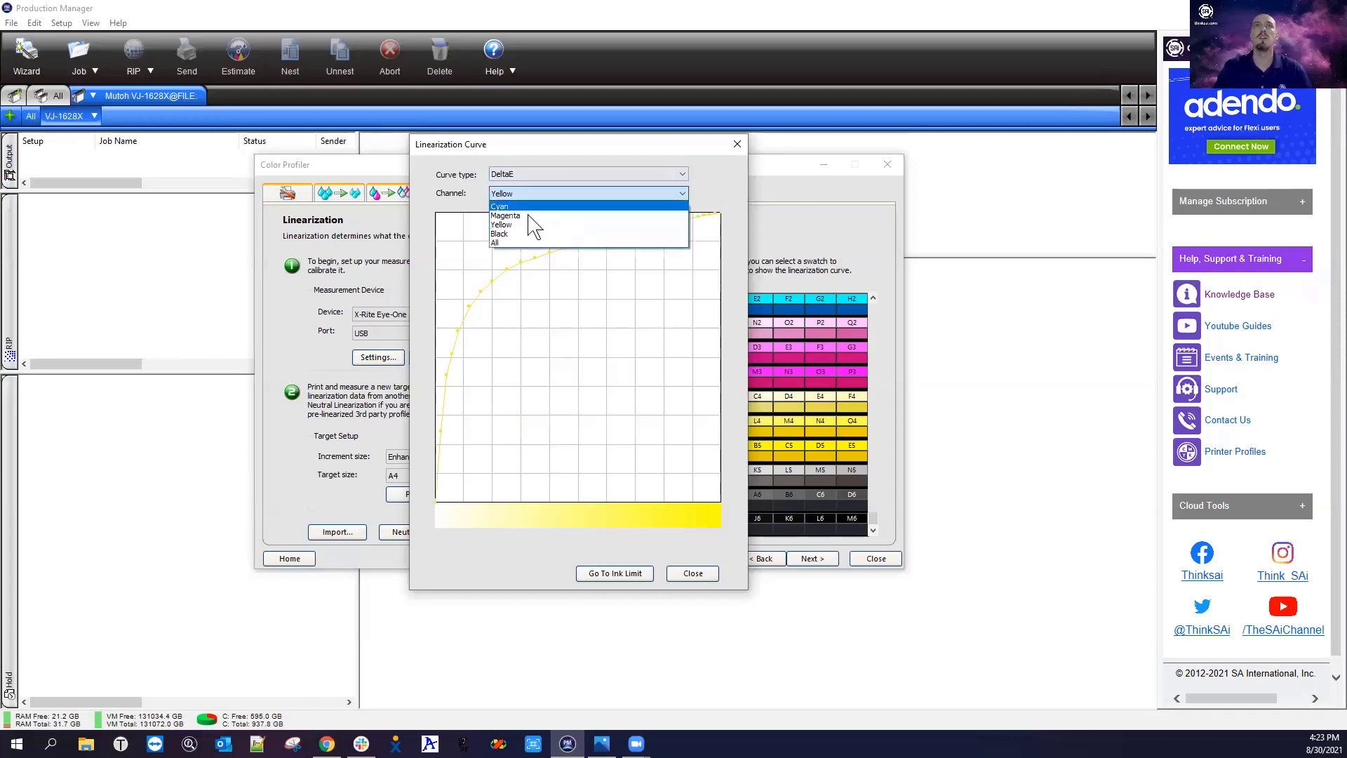
{"action": "left_click", "coordinate": [527, 234]}
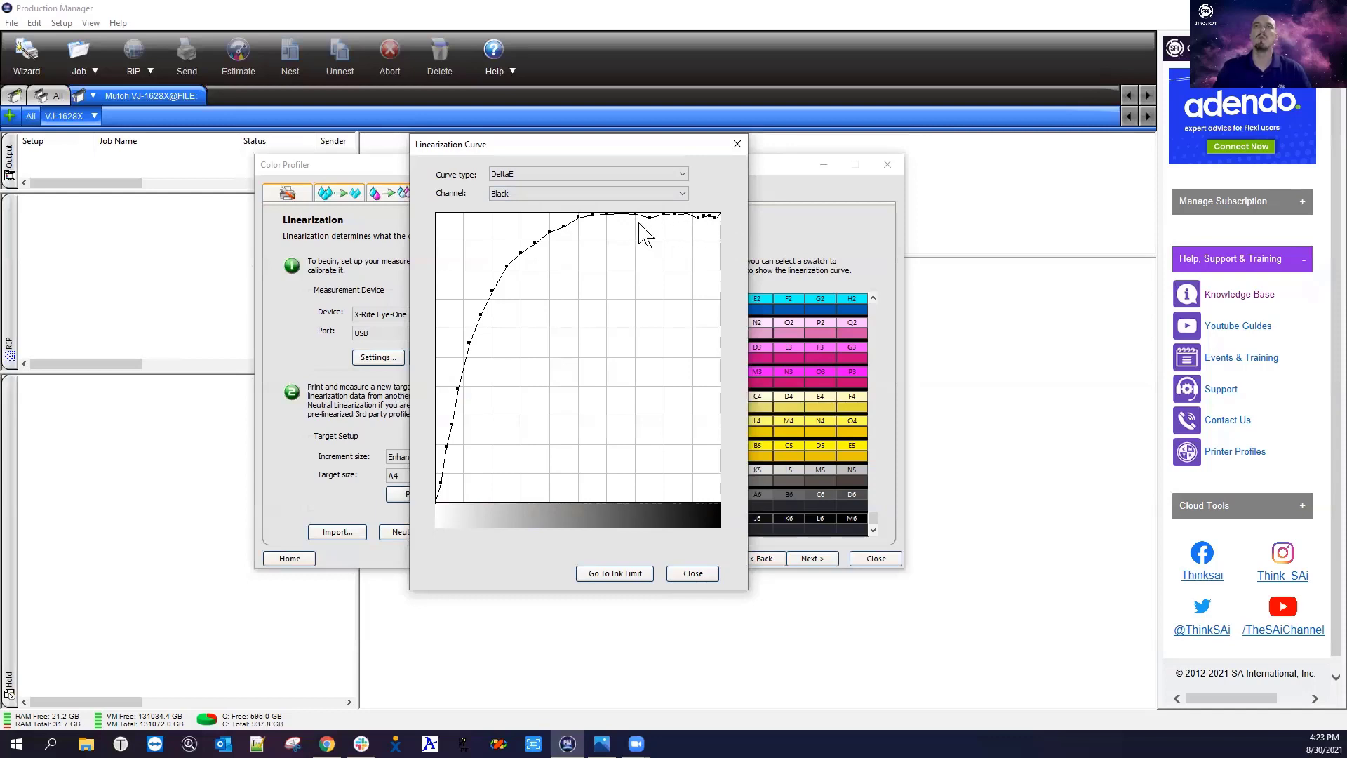
{"action": "left_click", "coordinate": [617, 196]}
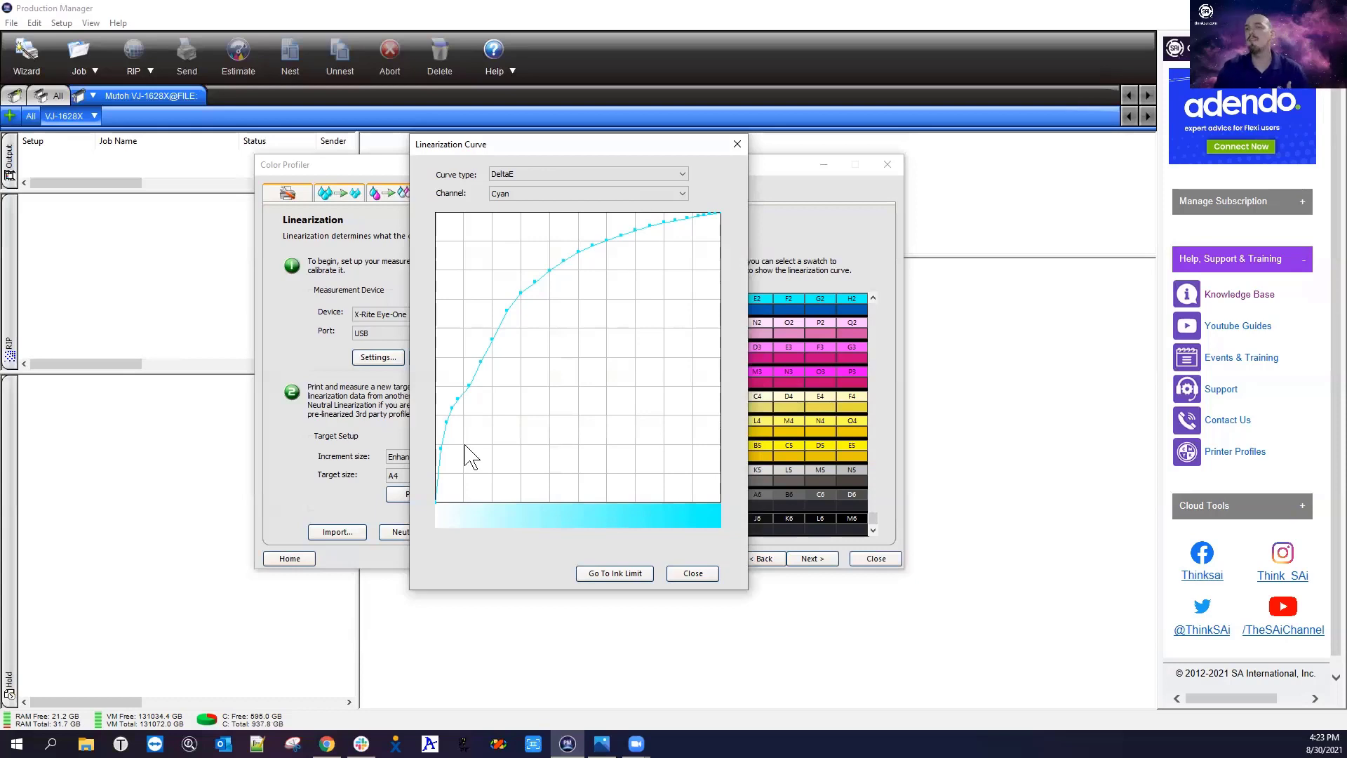
{"action": "left_click", "coordinate": [692, 574]}
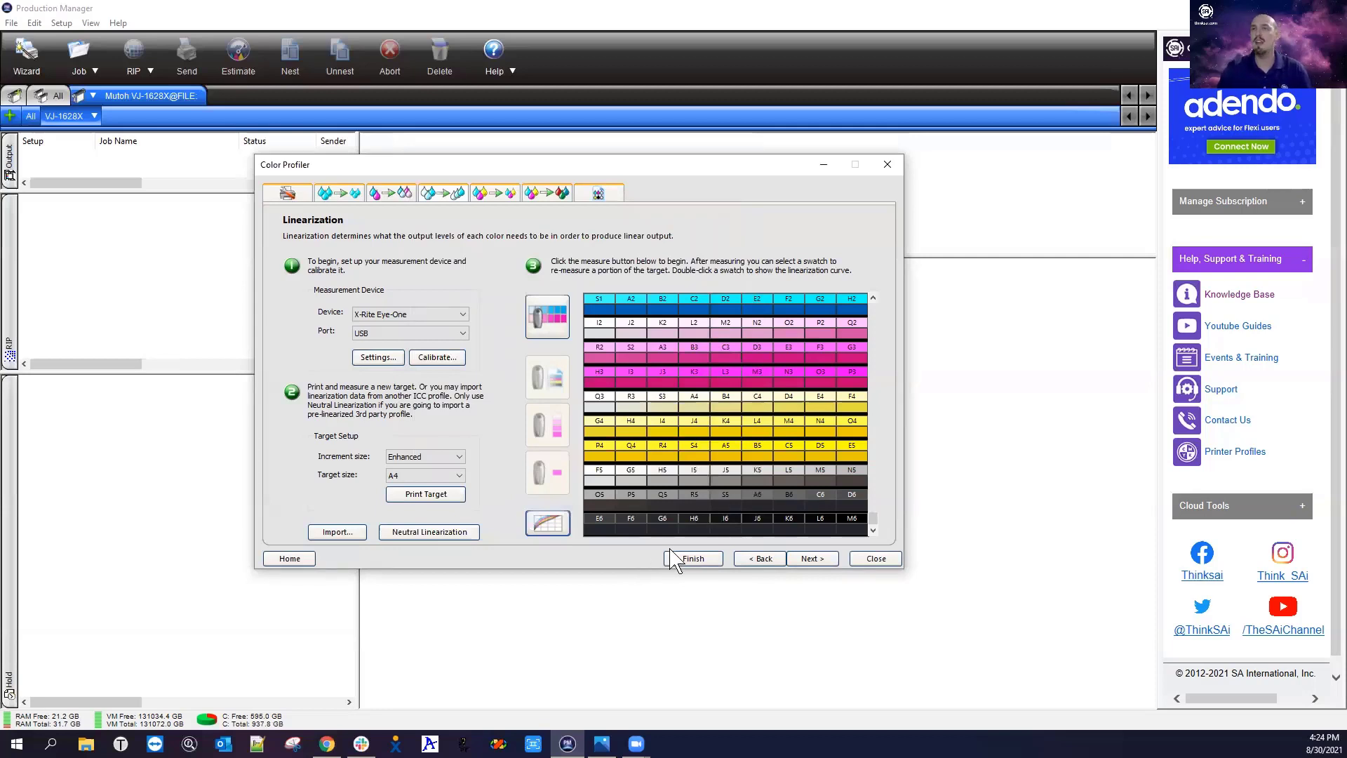
- Continue to the Multi-ink Limit page and review the ink limits of all combinations from C + 50%M through C + M + Y + K
{"action": "left_click", "coordinate": [805, 561]}
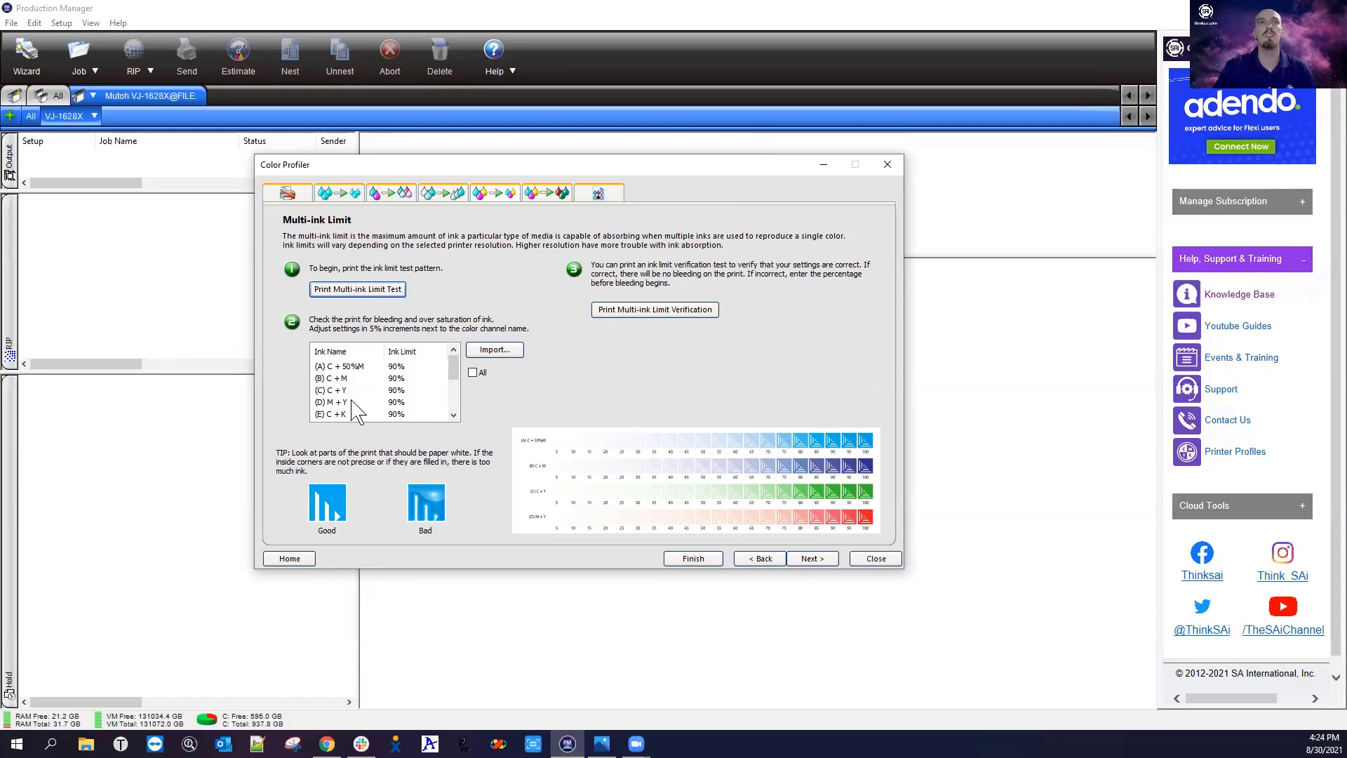
{"action": "left_click_drag", "start_coordinate": [453, 367], "coordinate": [458, 404]}
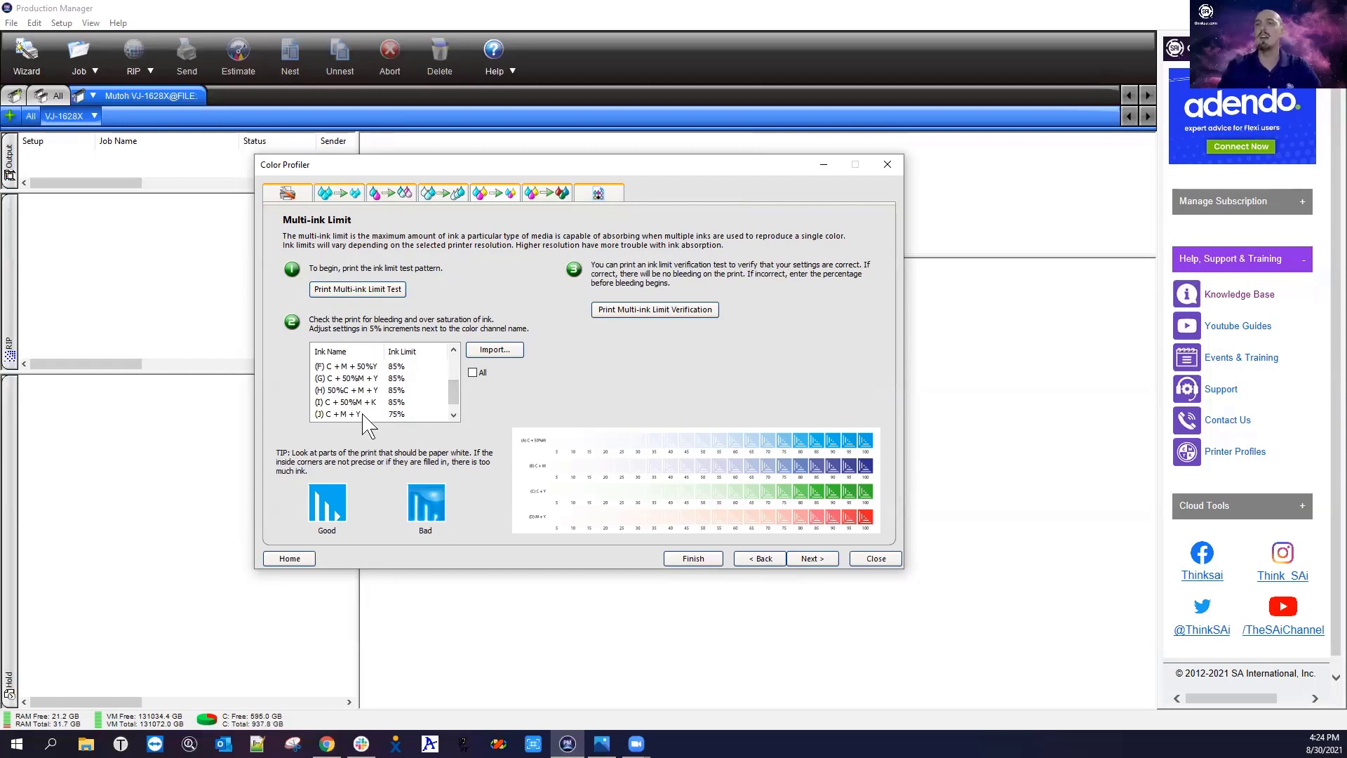
{"action": "left_click_drag", "start_coordinate": [450, 391], "coordinate": [472, 373]}
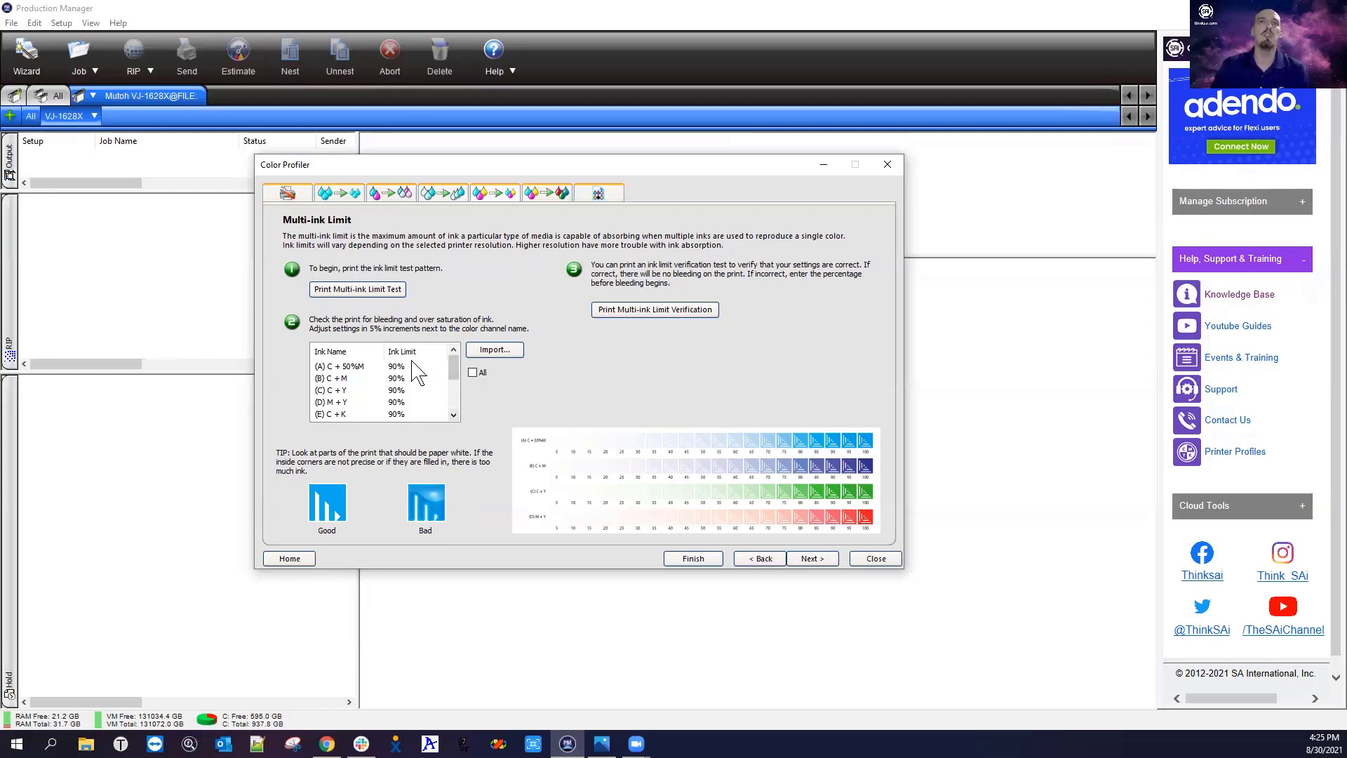
{"action": "left_click", "coordinate": [454, 414]}
{"action": "left_click", "coordinate": [454, 414]}
{"action": "left_click", "coordinate": [454, 413]}
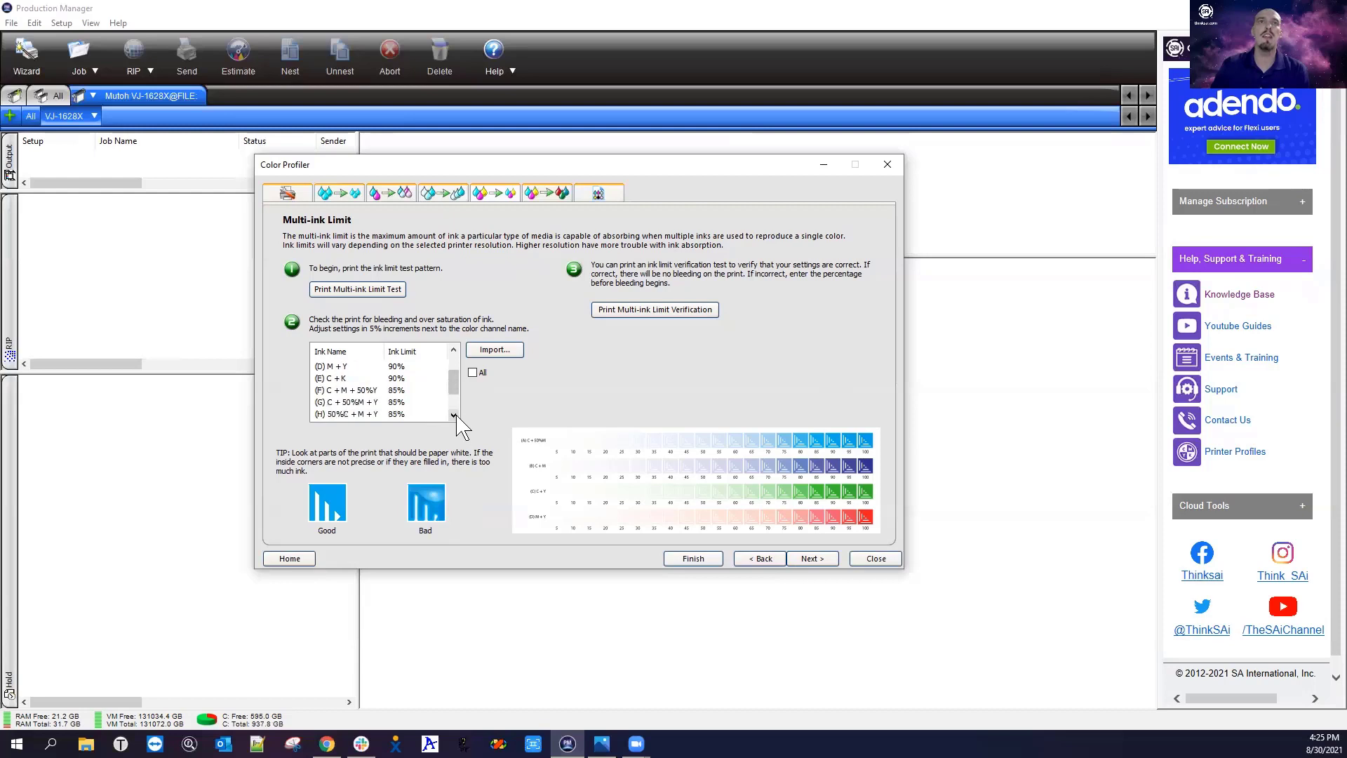
{"action": "left_click", "coordinate": [454, 414]}
{"action": "left_click", "coordinate": [454, 413]}
{"action": "left_click", "coordinate": [454, 414]}
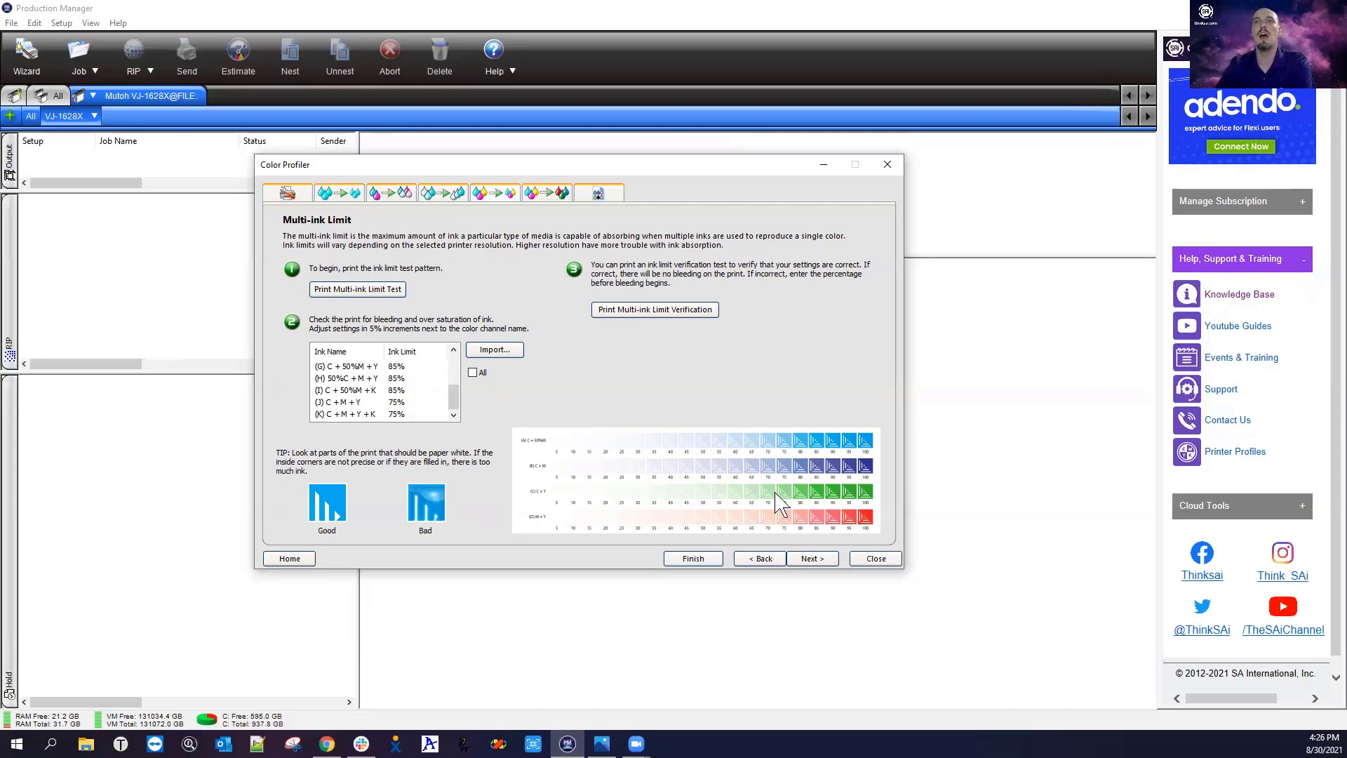
- Continue to the Characterization page and review the target style choices, keeping TC3.5 (432 swatches)
{"action": "left_click", "coordinate": [810, 561]}
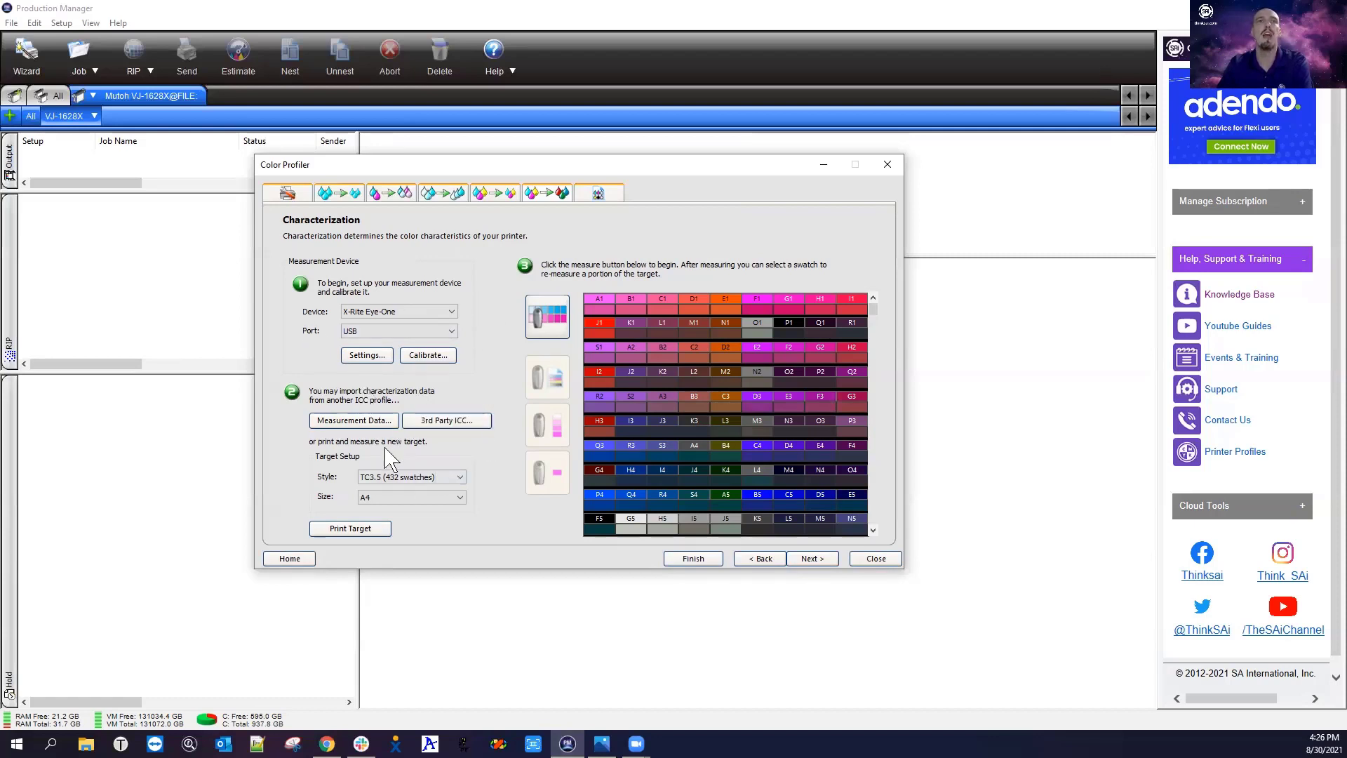
{"action": "left_click", "coordinate": [461, 479]}
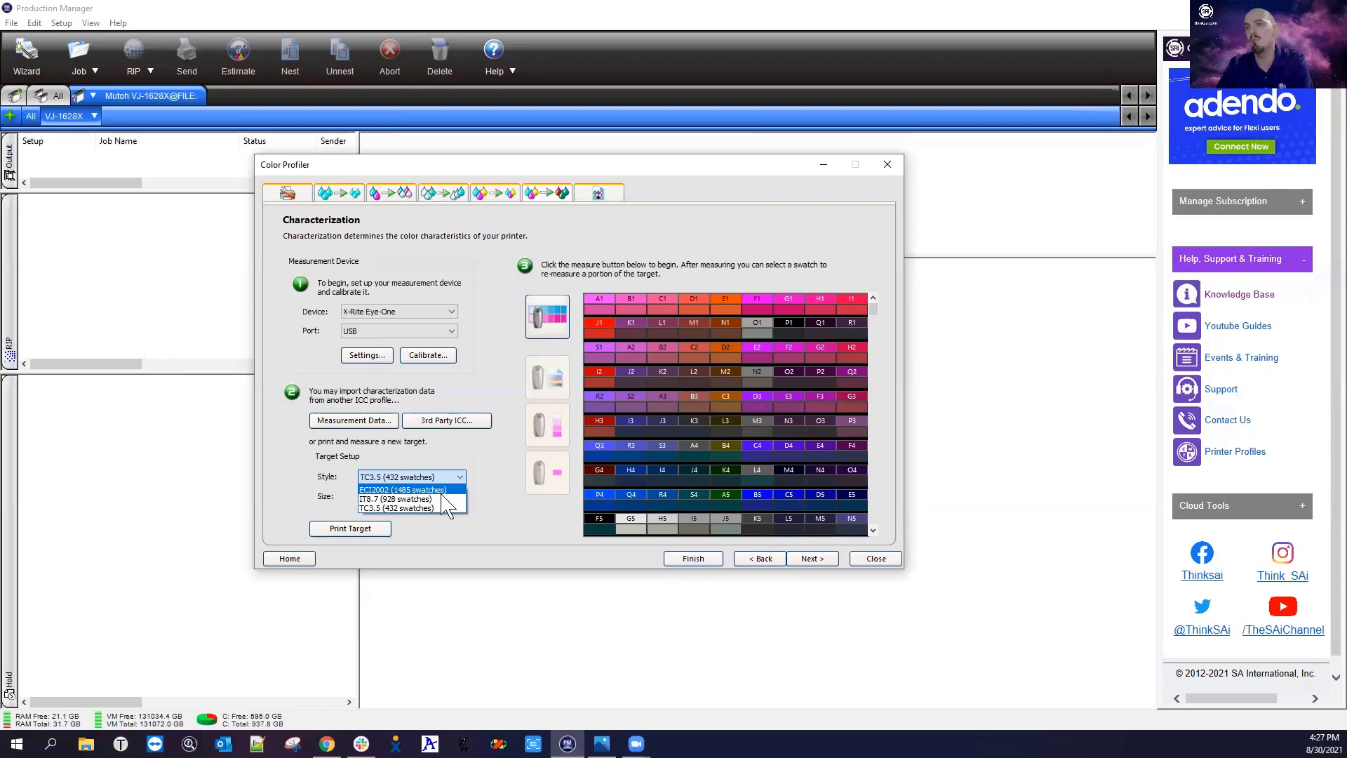
{"action": "left_click", "coordinate": [501, 541]}
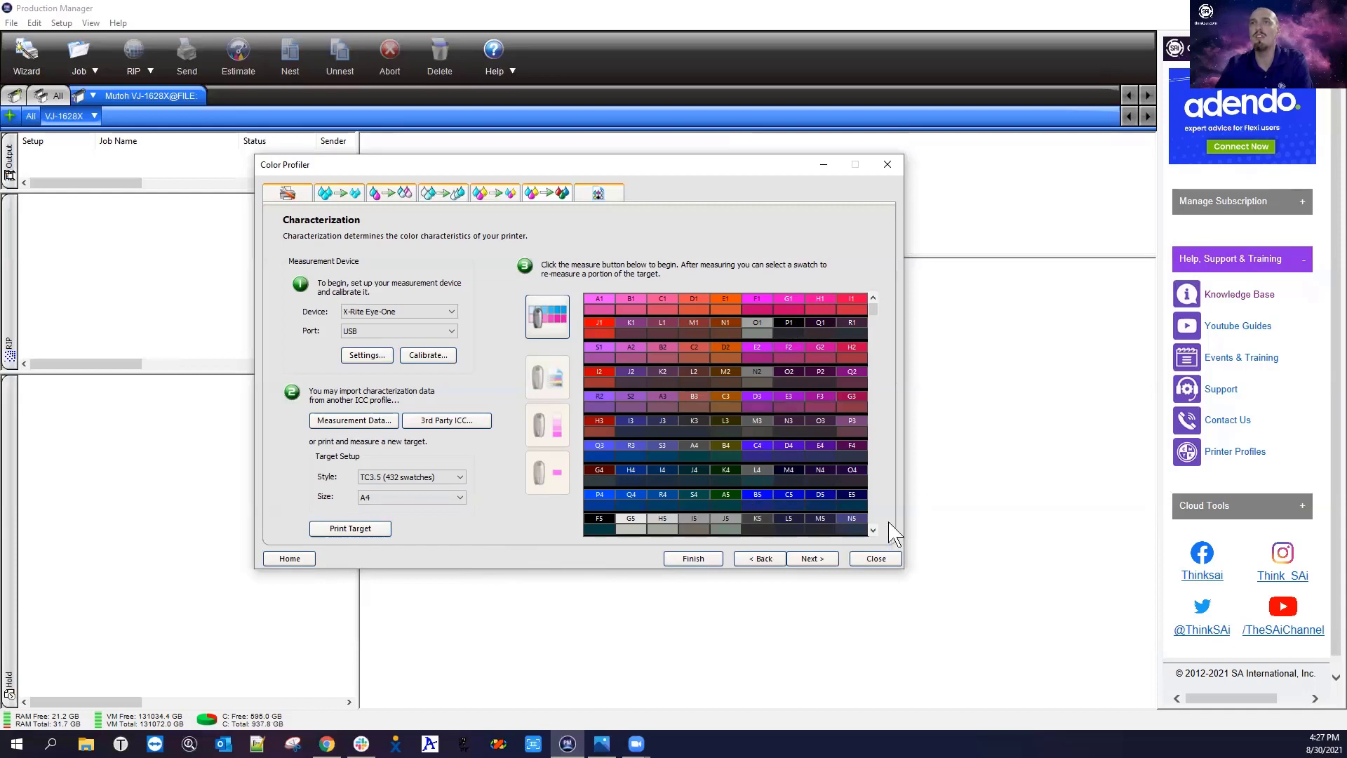
- Look through all the measured characterization swatches down to the last row of the target
{"action": "left_click", "coordinate": [873, 531]}
{"action": "left_click", "coordinate": [873, 531]}
{"action": "left_click", "coordinate": [874, 531]}
{"action": "left_click", "coordinate": [873, 531]}
{"action": "left_click", "coordinate": [873, 531]}
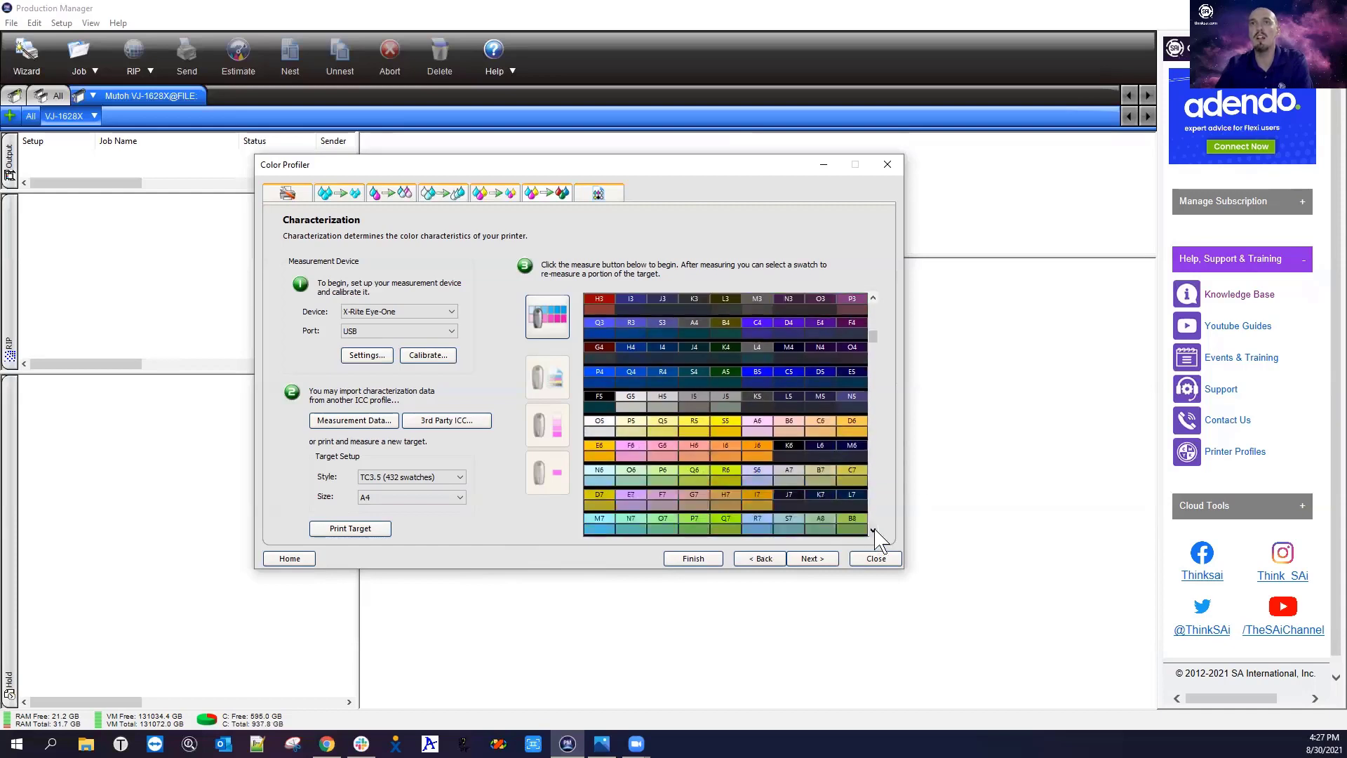
{"action": "left_click", "coordinate": [873, 531]}
{"action": "left_click", "coordinate": [873, 531]}
{"action": "left_click", "coordinate": [873, 531]}
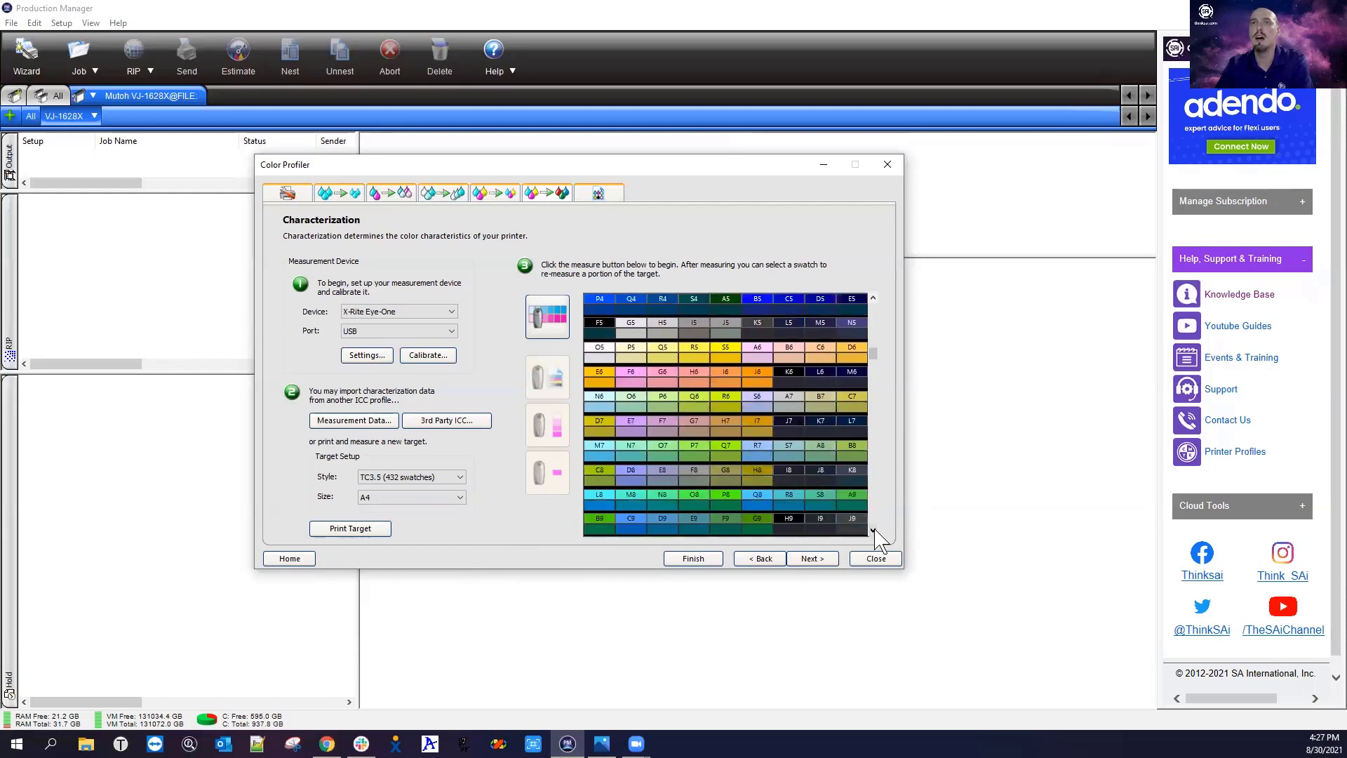
{"action": "left_click", "coordinate": [873, 532]}
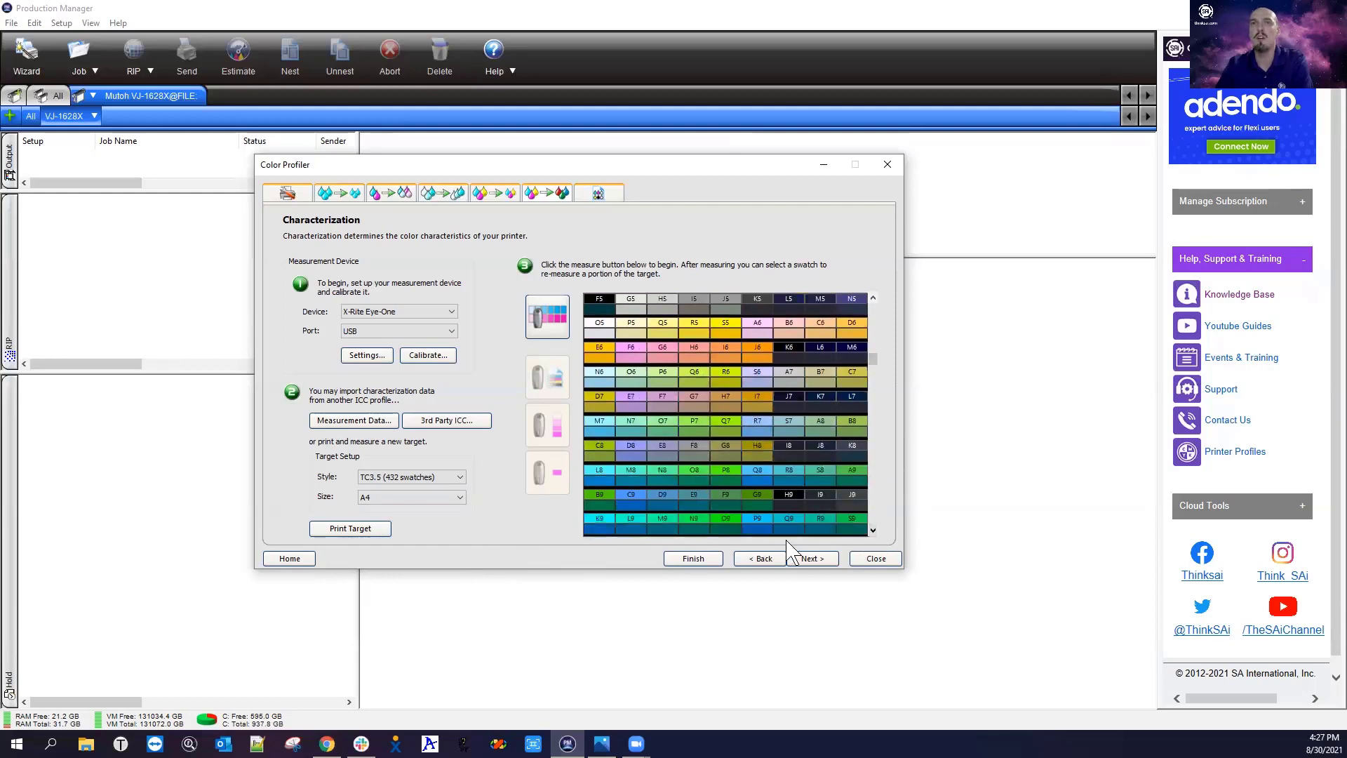
{"action": "left_click", "coordinate": [873, 531]}
{"action": "left_click", "coordinate": [873, 531]}
{"action": "left_click", "coordinate": [874, 531]}
{"action": "left_click", "coordinate": [873, 531]}
{"action": "left_click", "coordinate": [873, 531]}
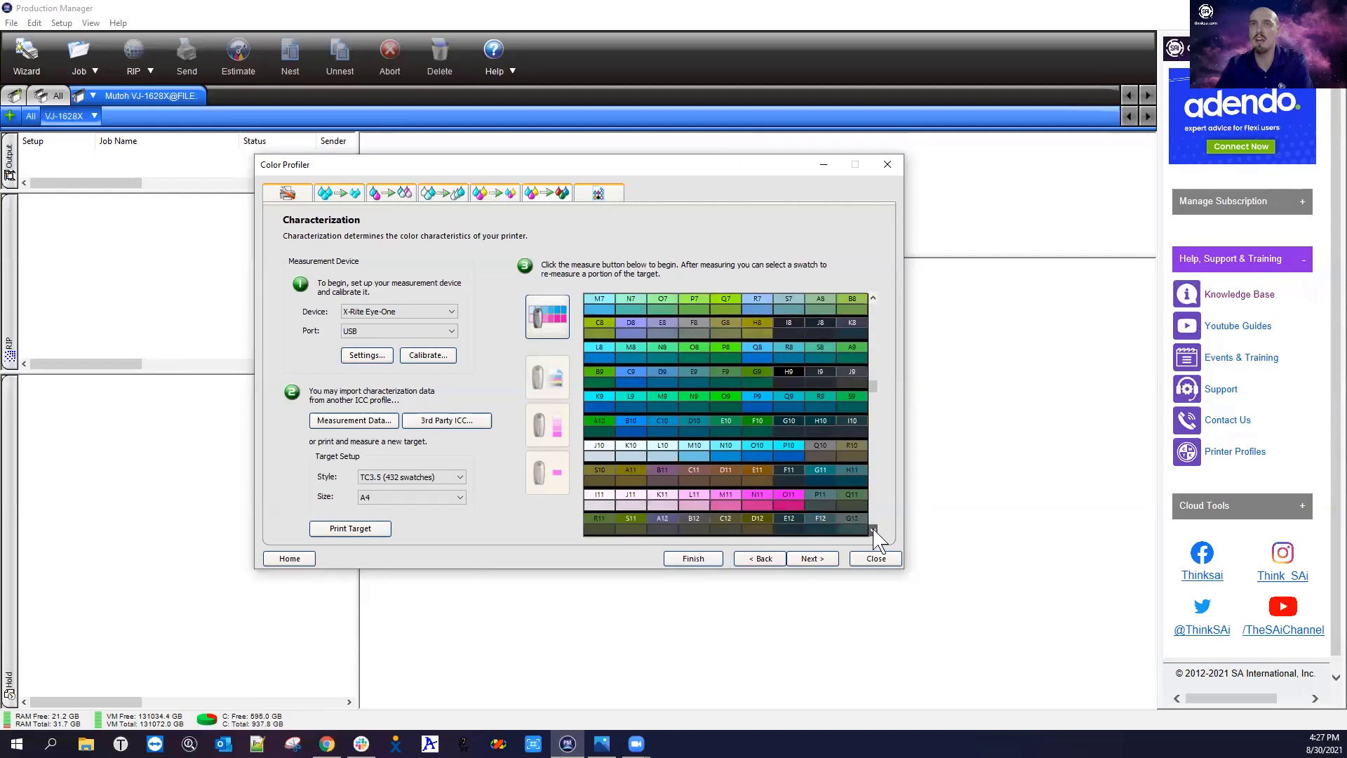
{"action": "left_click", "coordinate": [873, 531]}
{"action": "left_click", "coordinate": [874, 531]}
{"action": "left_click", "coordinate": [873, 531]}
{"action": "left_click", "coordinate": [873, 531]}
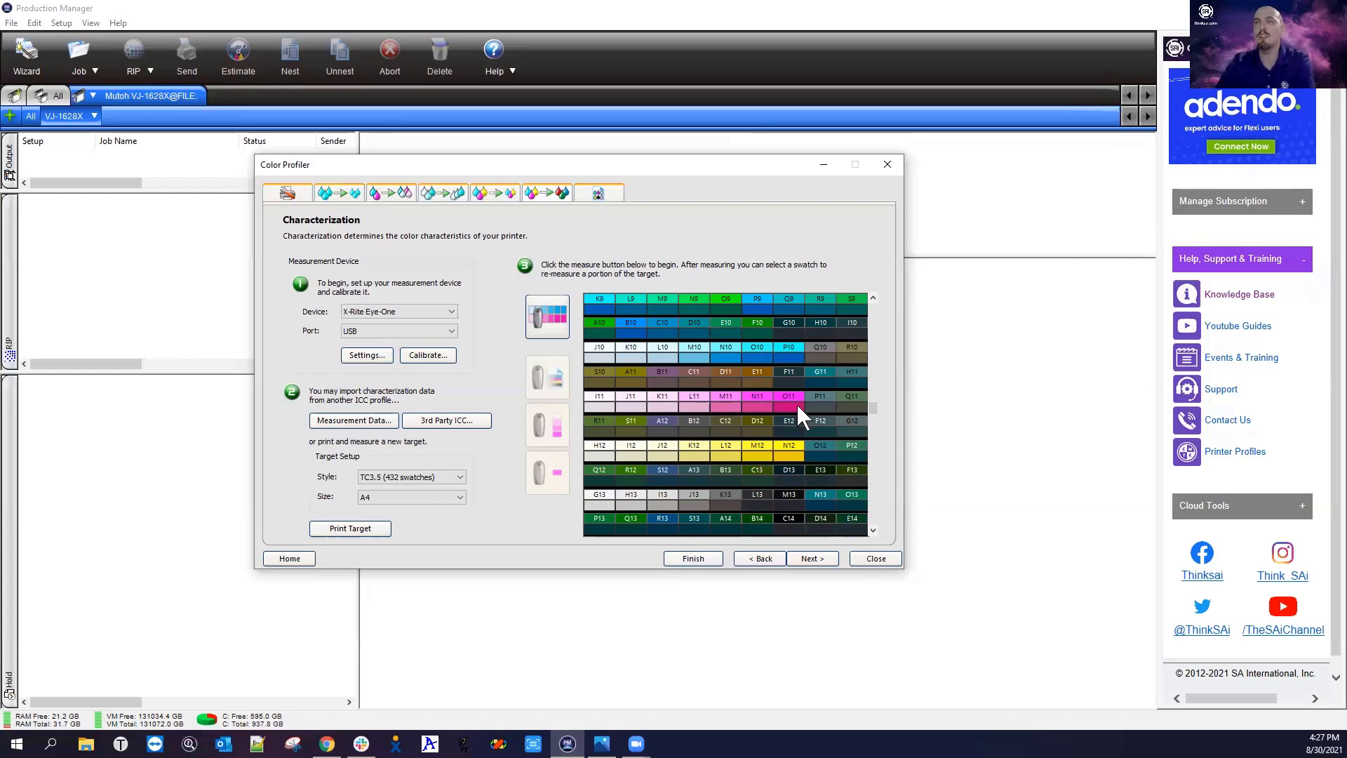
{"action": "left_click", "coordinate": [873, 531]}
{"action": "left_click", "coordinate": [873, 530]}
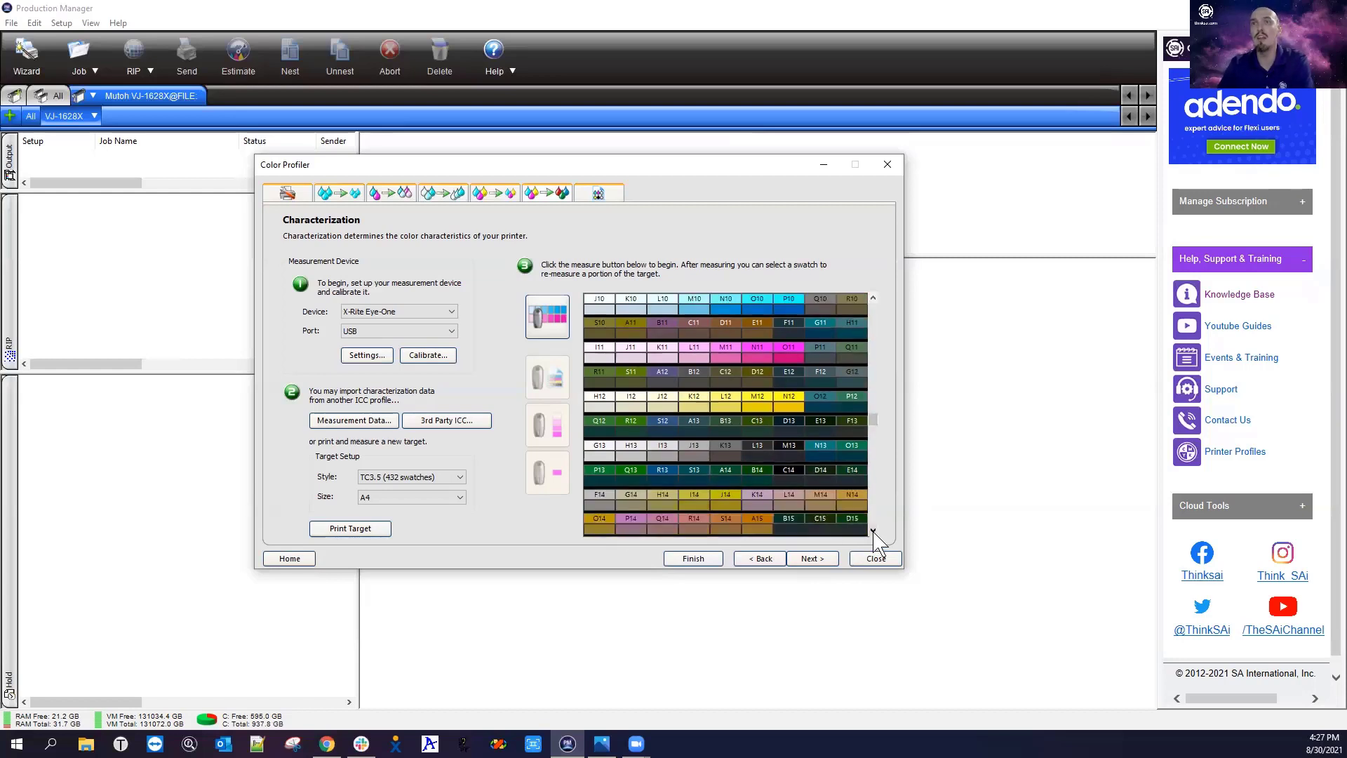
{"action": "left_click", "coordinate": [873, 530]}
{"action": "left_click", "coordinate": [872, 531]}
{"action": "left_click", "coordinate": [872, 531]}
{"action": "left_click", "coordinate": [873, 530]}
{"action": "left_click", "coordinate": [873, 530]}
{"action": "left_click", "coordinate": [873, 530]}
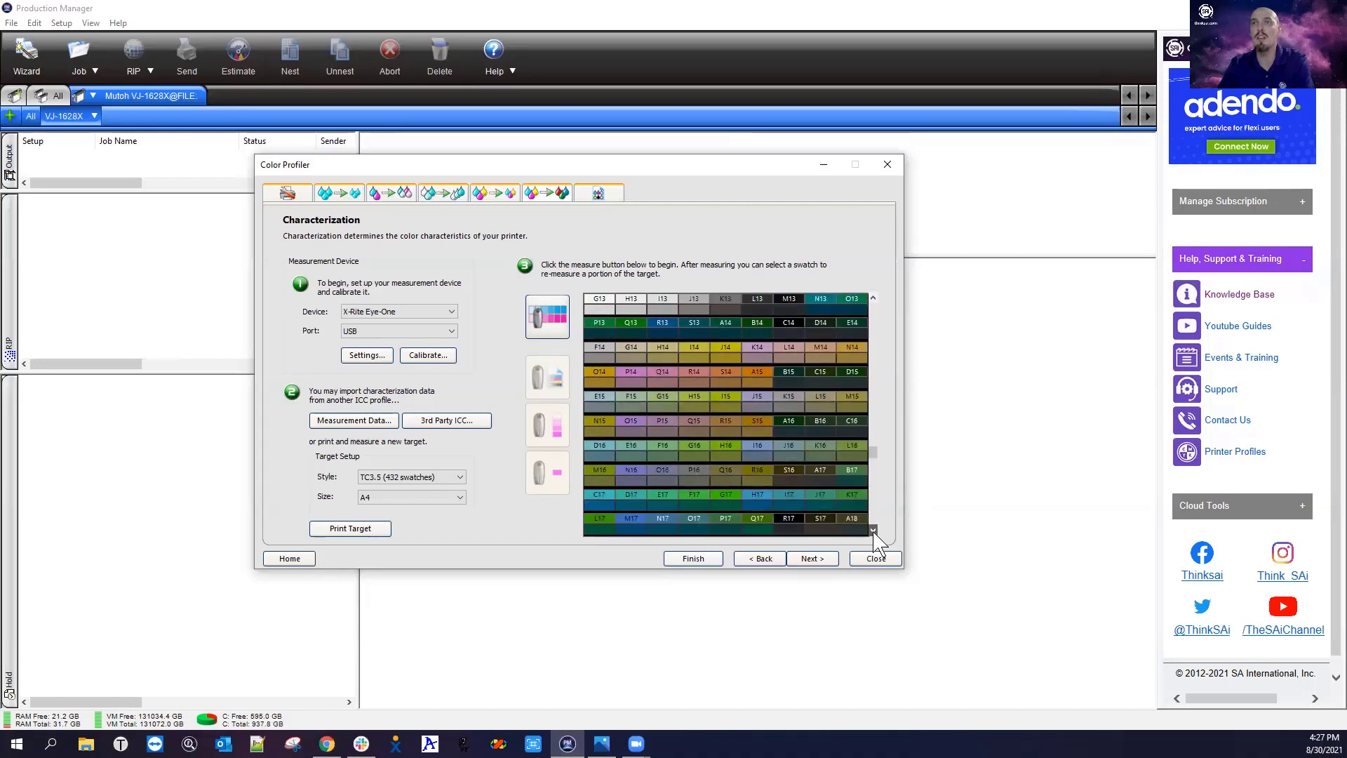
{"action": "left_click", "coordinate": [873, 531]}
{"action": "left_click", "coordinate": [873, 530]}
{"action": "left_click", "coordinate": [872, 530]}
{"action": "left_click", "coordinate": [873, 530]}
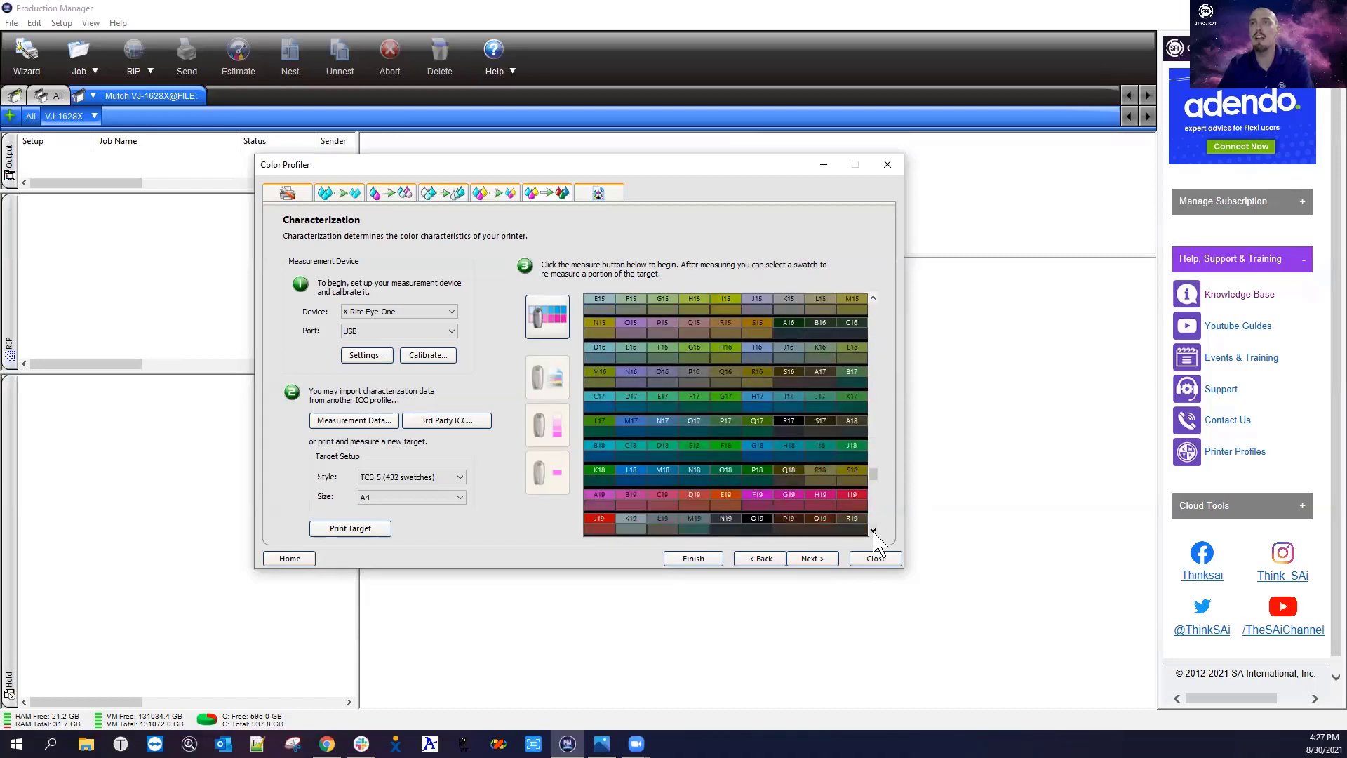
{"action": "left_click", "coordinate": [873, 530]}
{"action": "left_click", "coordinate": [873, 531]}
{"action": "left_click", "coordinate": [872, 530]}
{"action": "left_click", "coordinate": [873, 530]}
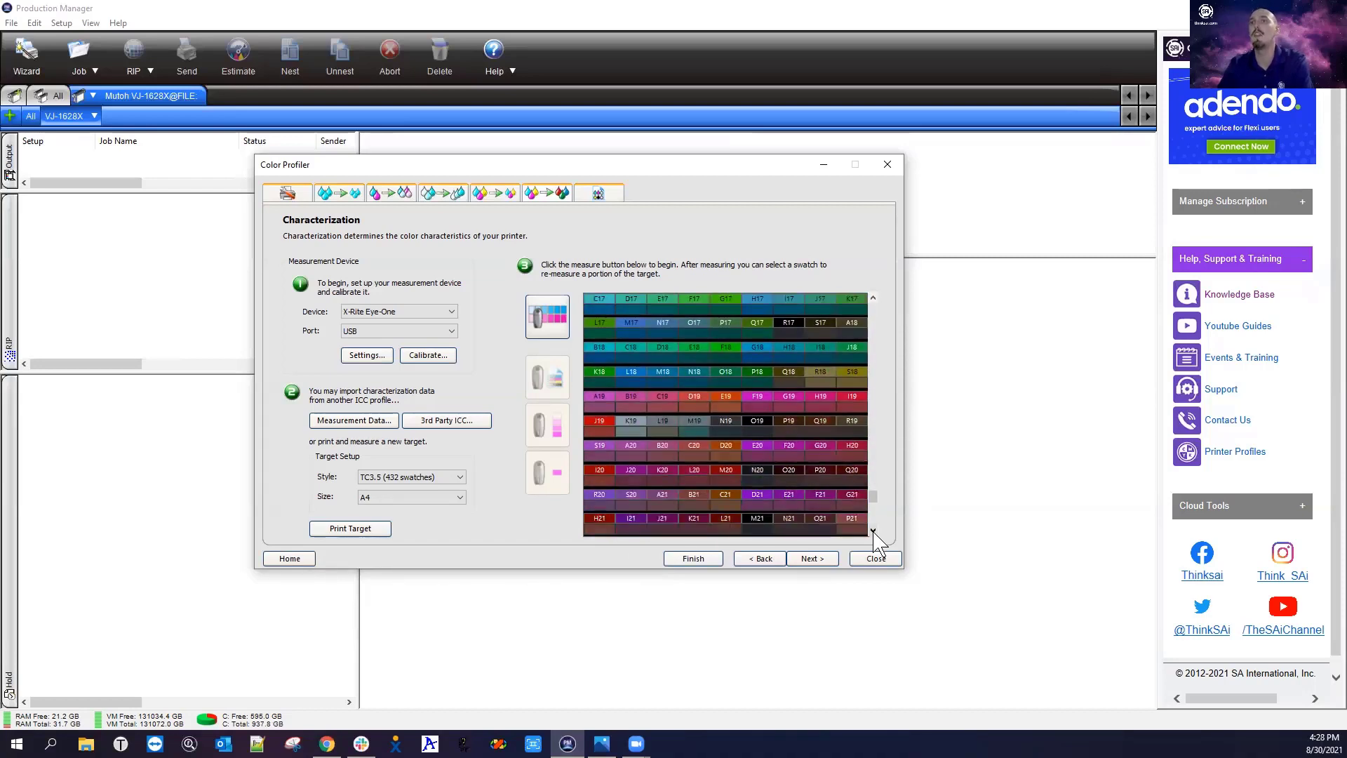
{"action": "left_click", "coordinate": [873, 530]}
{"action": "left_click", "coordinate": [872, 531]}
{"action": "left_click", "coordinate": [872, 530]}
{"action": "left_click", "coordinate": [872, 530]}
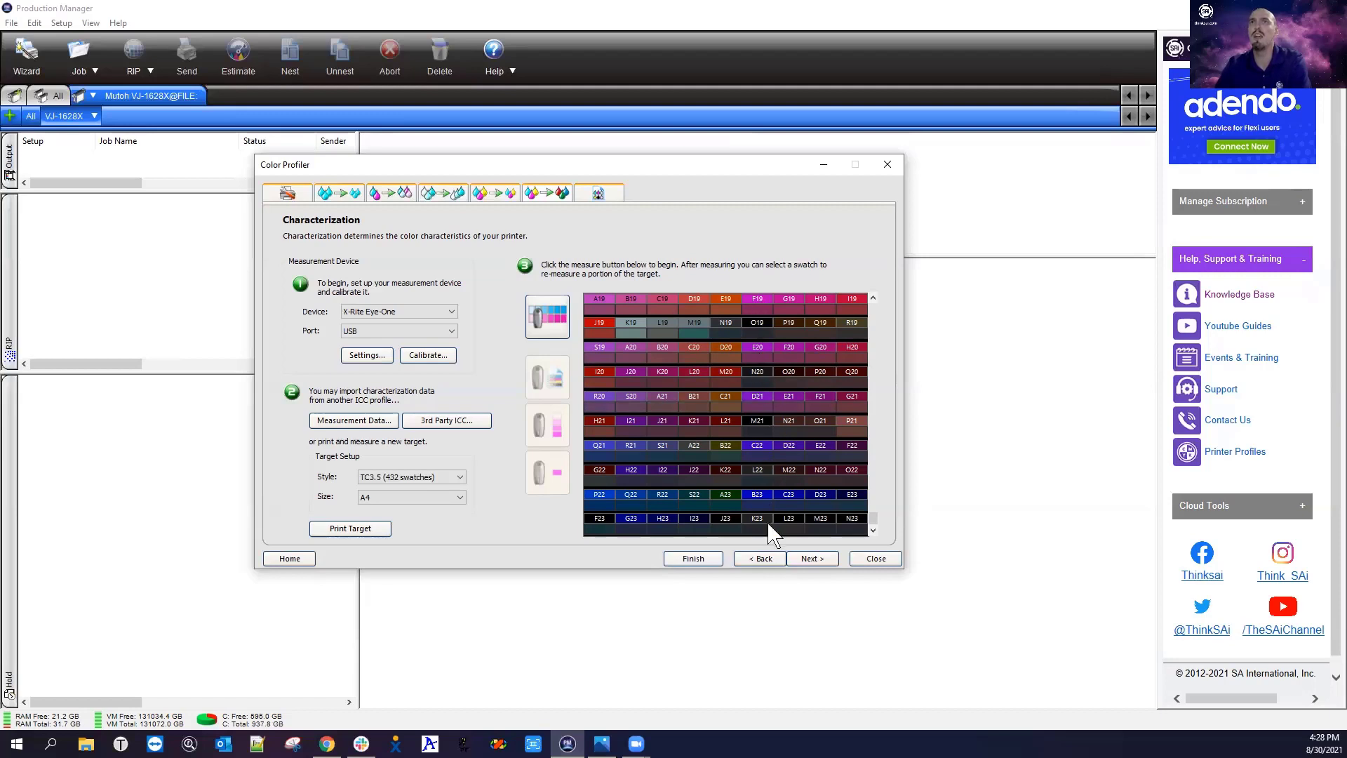
- Review the black start and black generation options on the ICC Generation page, keeping GCR, and close the Color Profiler
{"action": "left_click", "coordinate": [812, 559]}
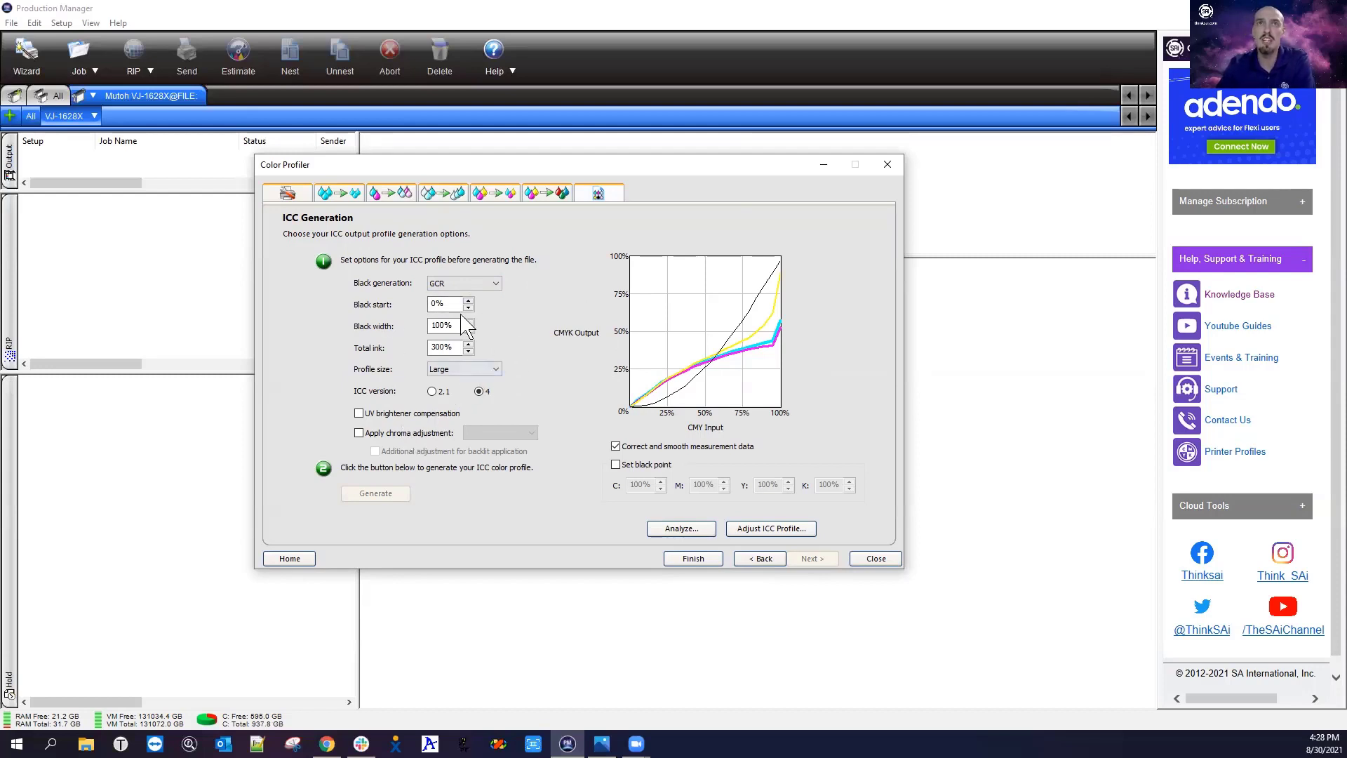
{"action": "left_click_drag", "start_coordinate": [449, 304], "coordinate": [410, 304]}
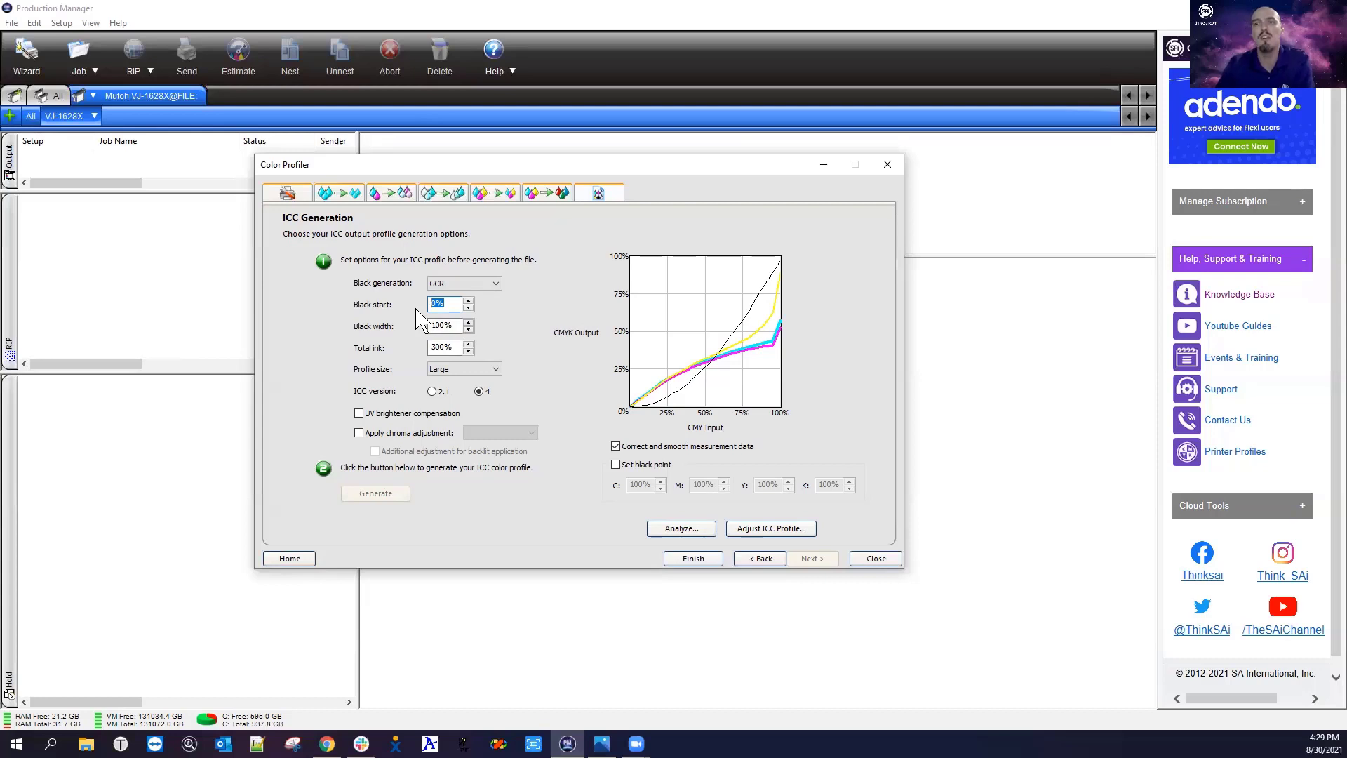
{"action": "left_click", "coordinate": [495, 284]}
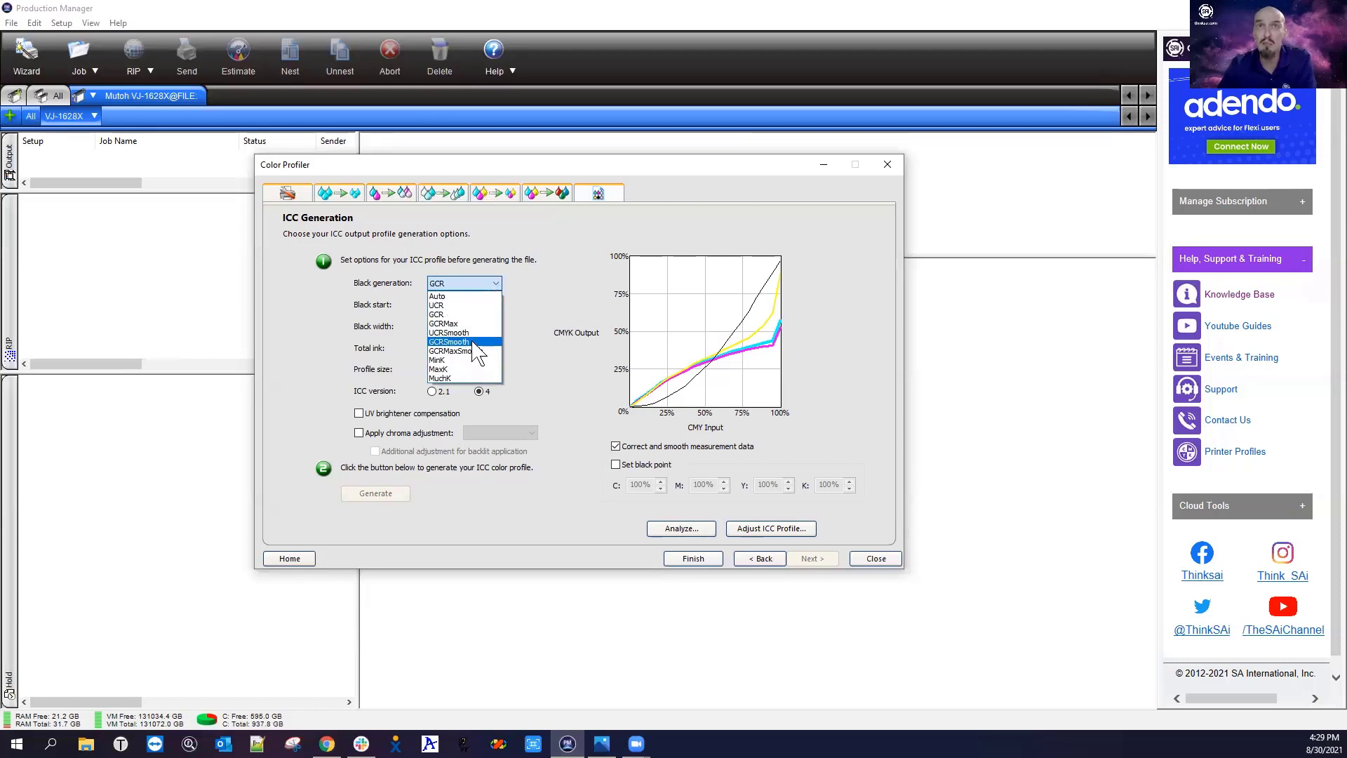
{"action": "left_click", "coordinate": [554, 365]}
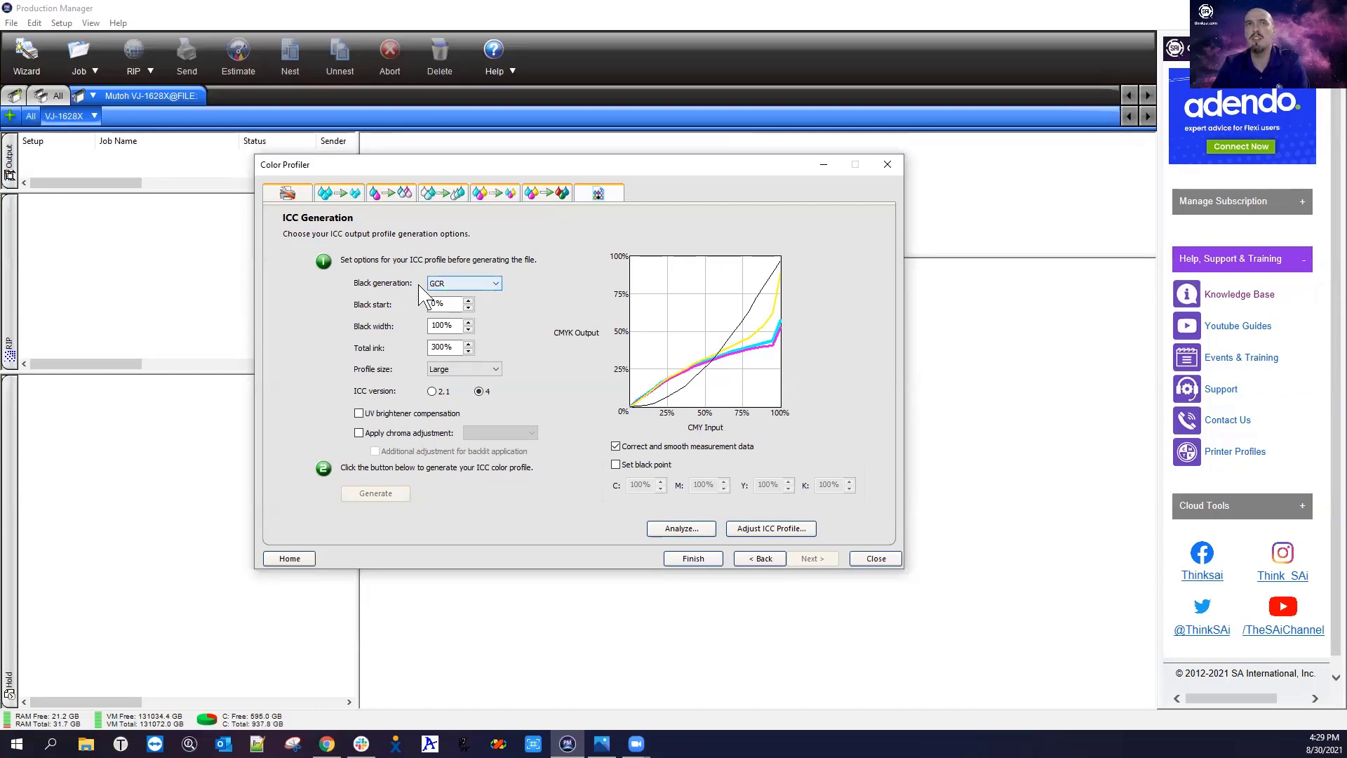
{"action": "left_click", "coordinate": [496, 282]}
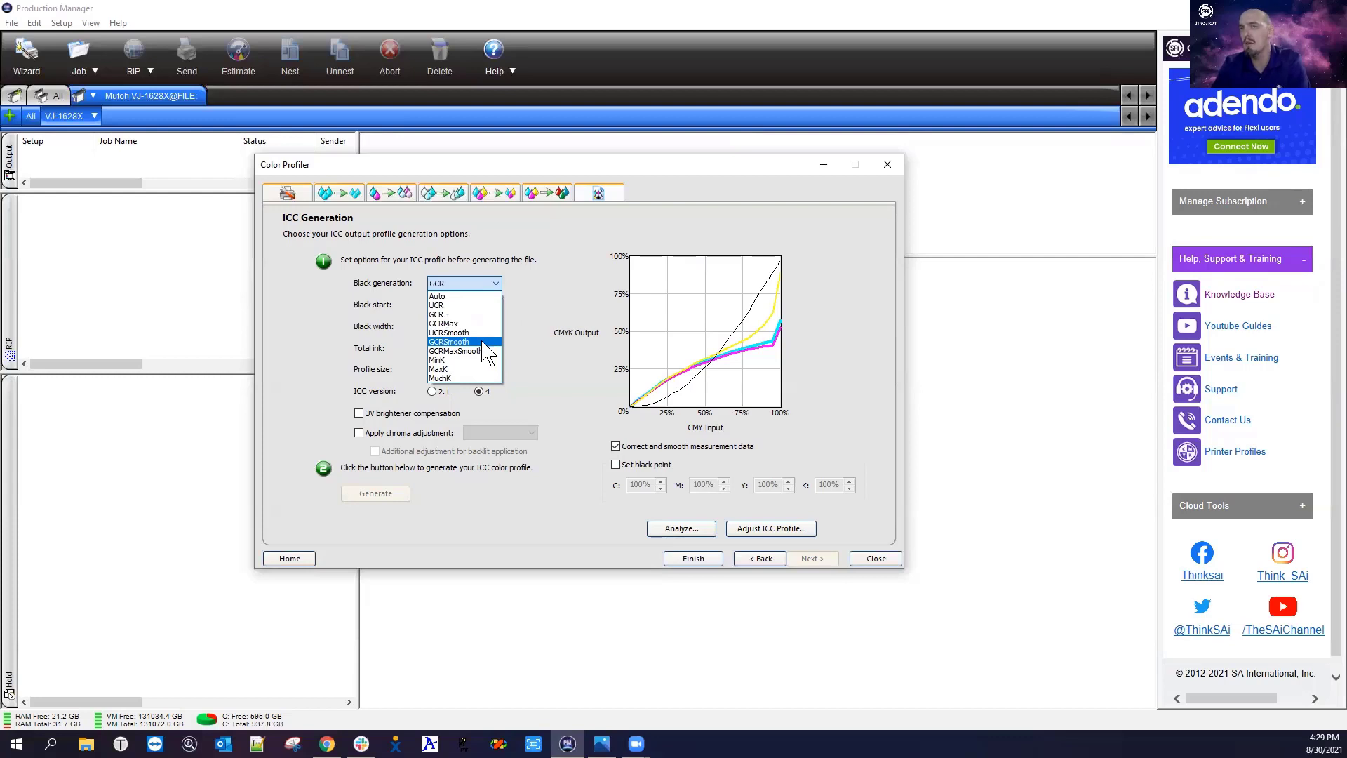
{"action": "left_click", "coordinate": [531, 324]}
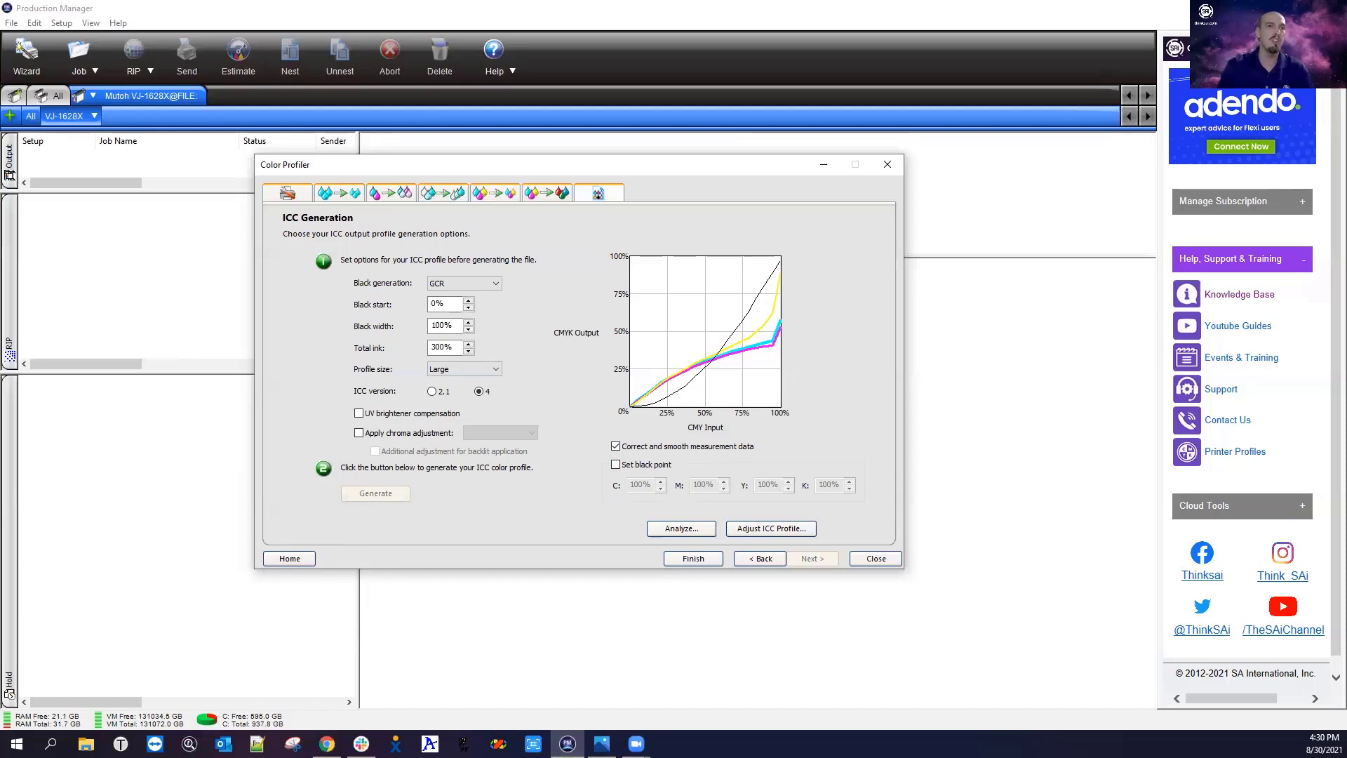
{"action": "left_click", "coordinate": [878, 559]}
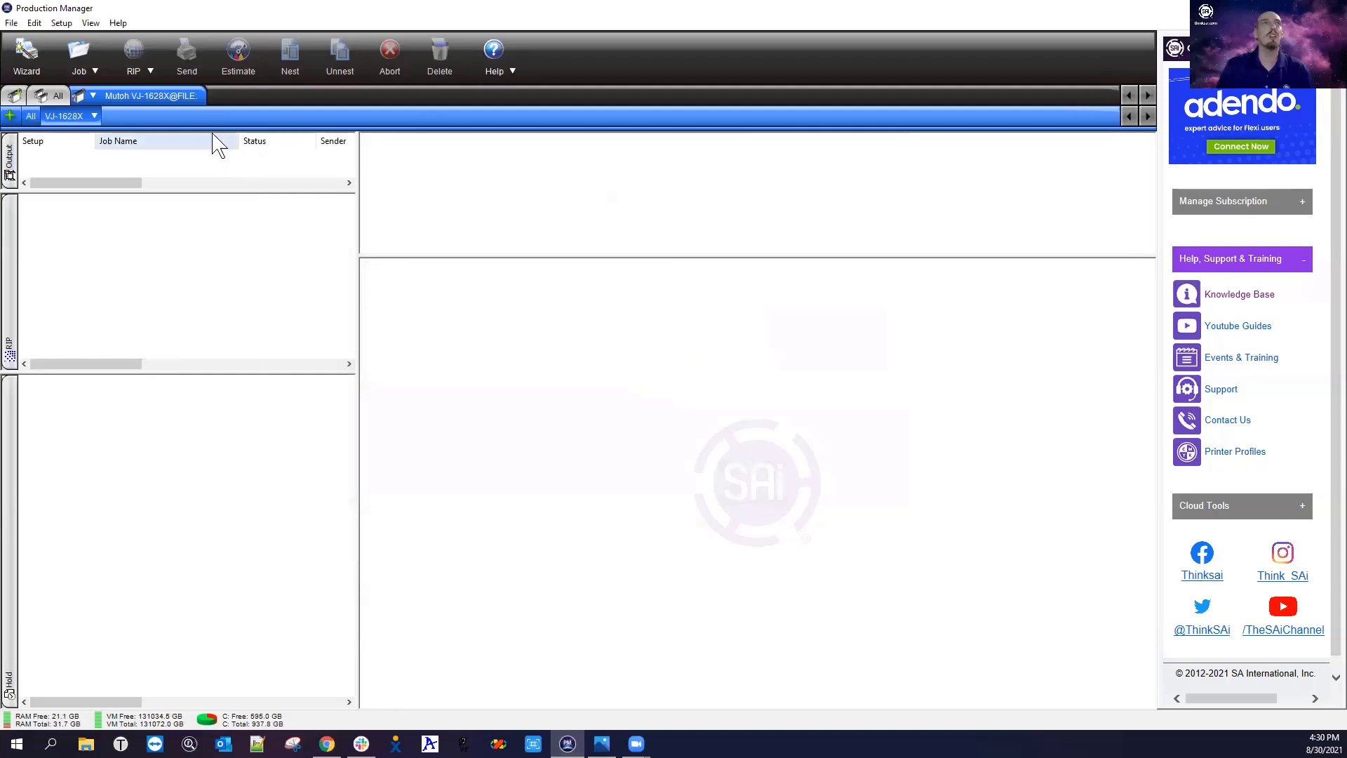
- Add SAi_Color_Tester_2019.pdf from the Flexi Samples folder in Documents as a job to the VJ-1628X setup
{"action": "left_click", "coordinate": [95, 117]}
{"action": "left_click", "coordinate": [115, 135]}
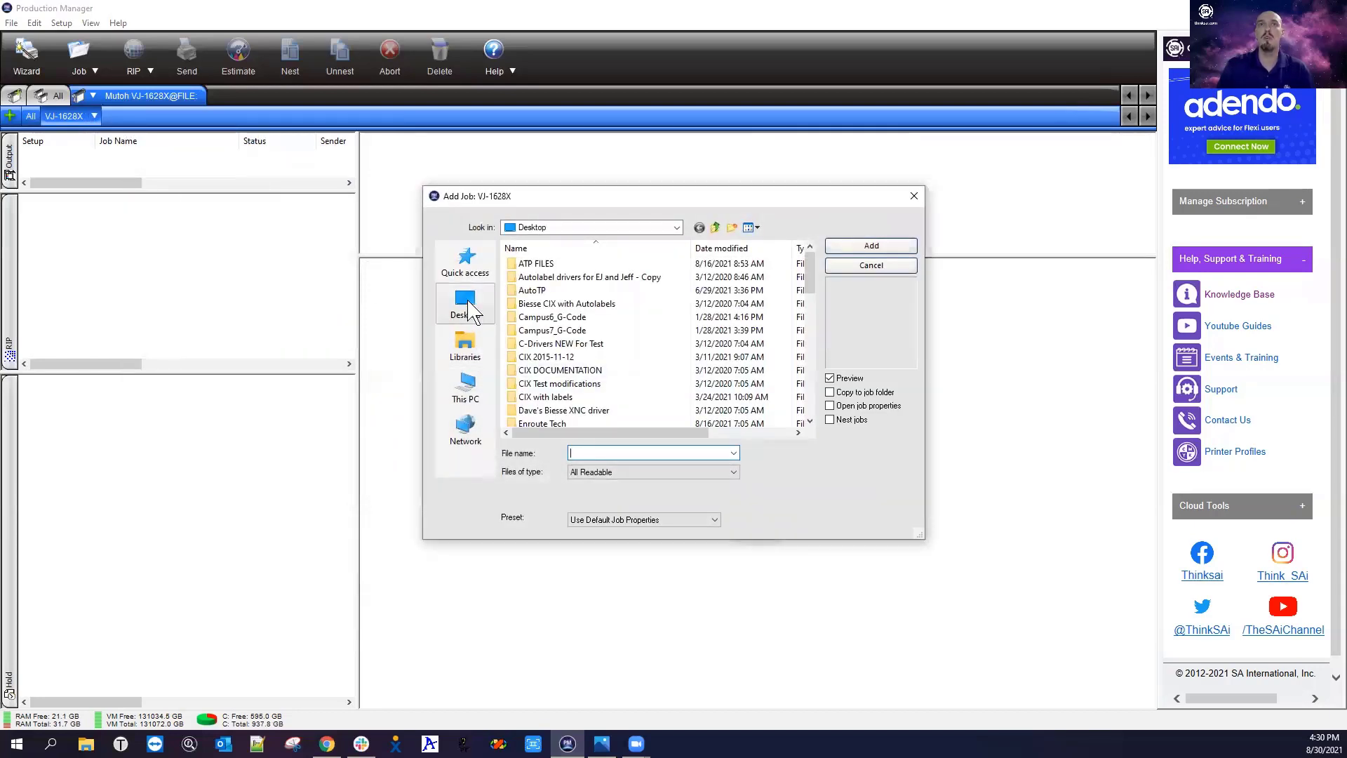
{"action": "left_click", "coordinate": [531, 230]}
{"action": "left_click", "coordinate": [540, 264]}
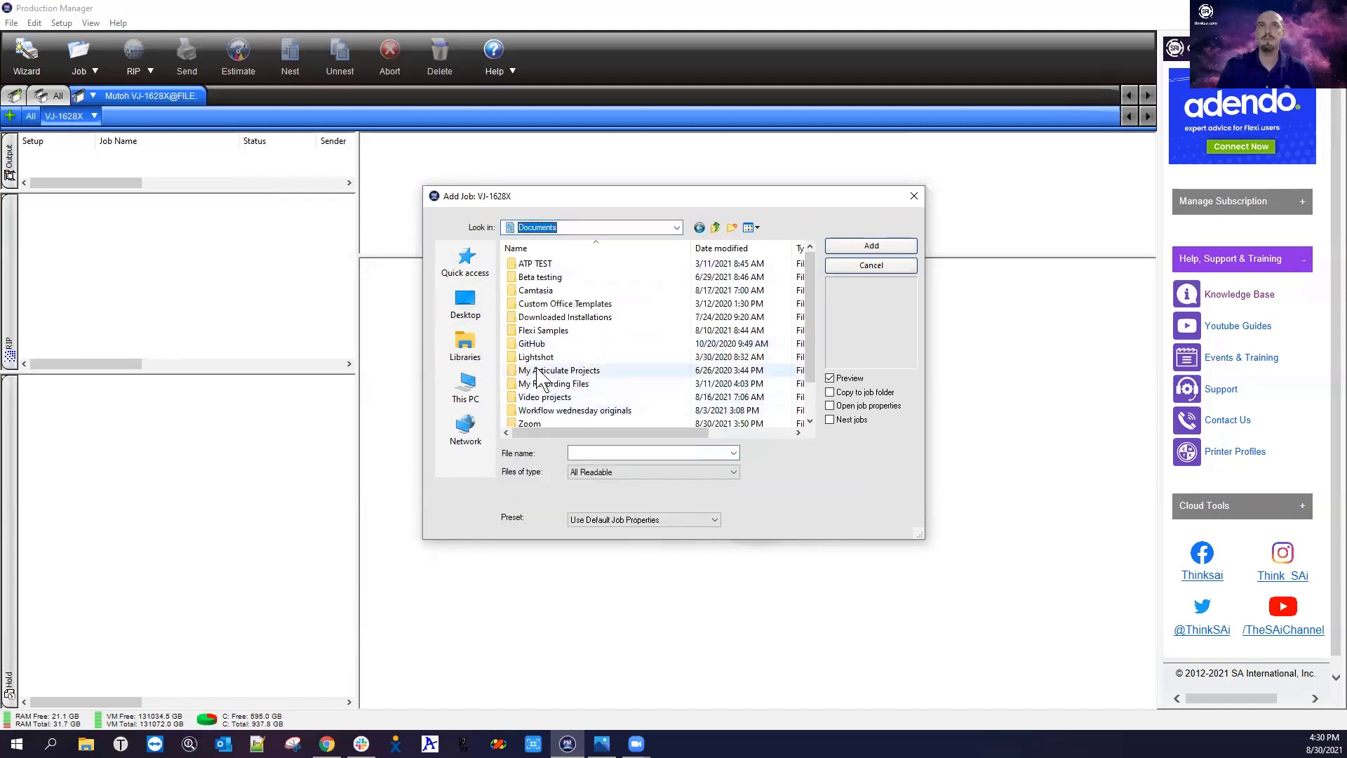
{"action": "double_click", "coordinate": [545, 332]}
{"action": "scroll", "coordinate": [553, 393], "scroll_direction": "down", "scroll_amount": 1}
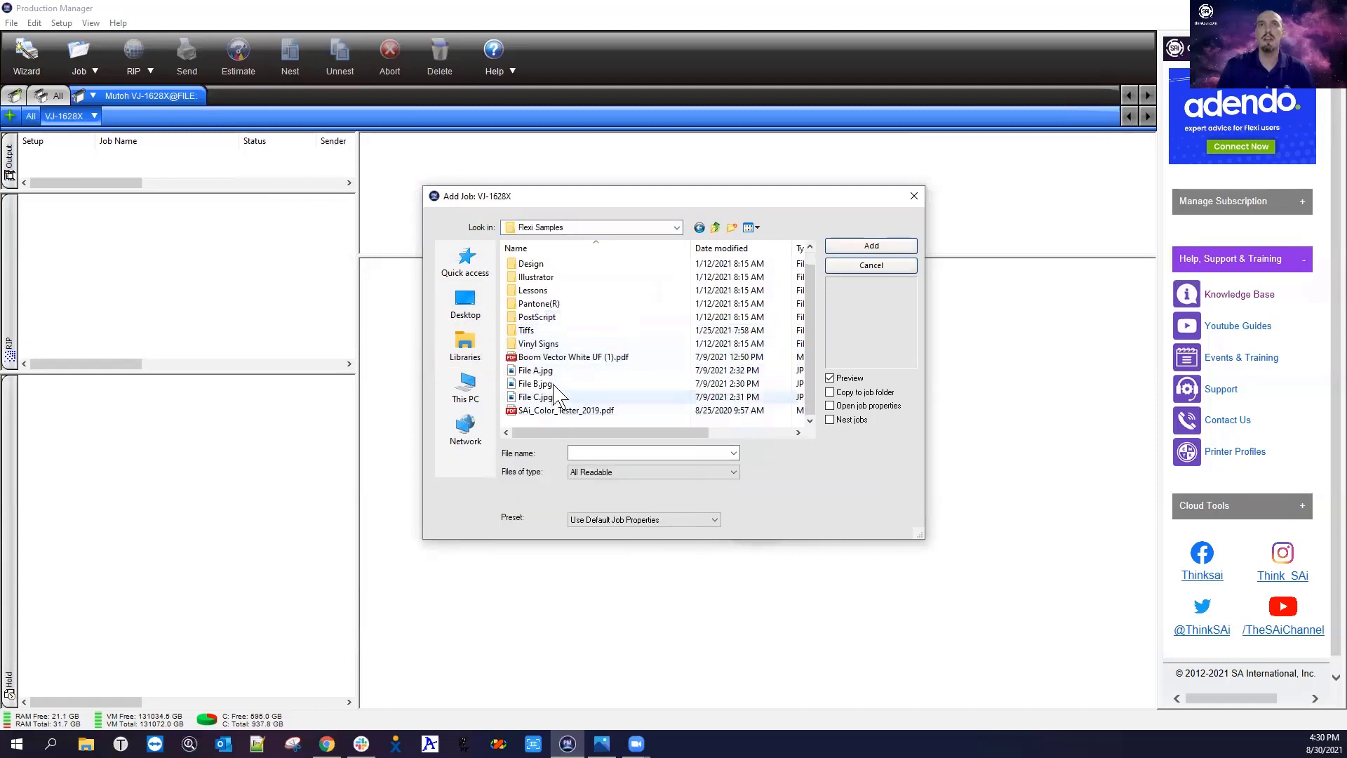
{"action": "left_click", "coordinate": [569, 410]}
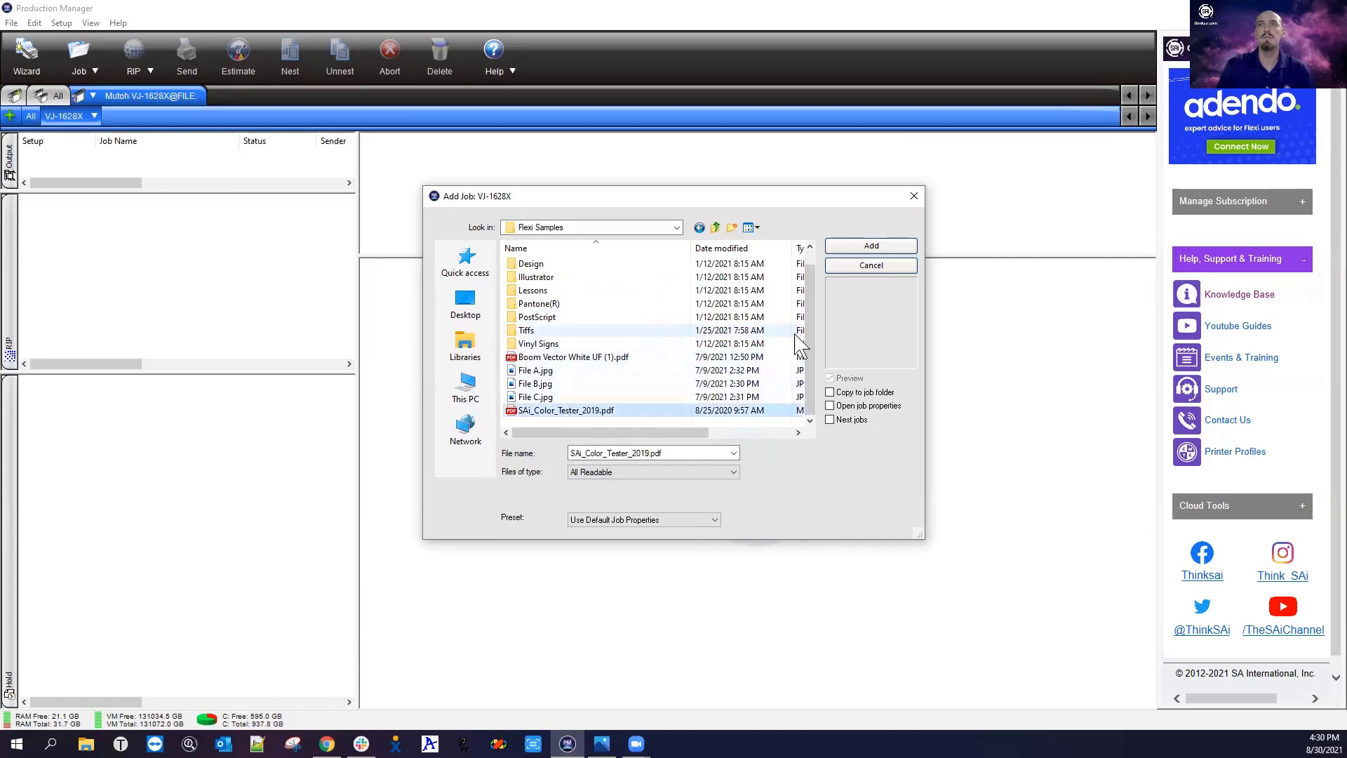
{"action": "left_click", "coordinate": [848, 247]}
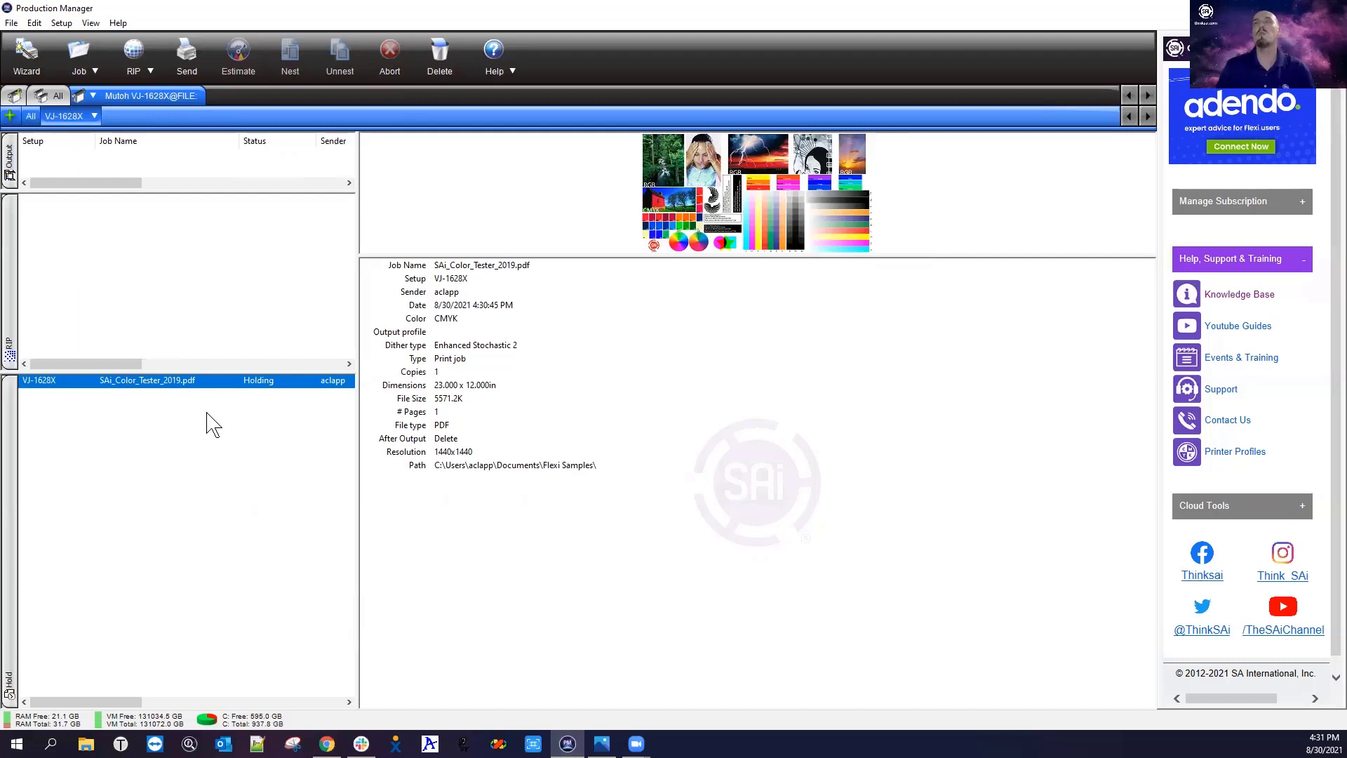
- Open the color tester job's properties, examine its layout preview up close, and close them without changes
{"action": "double_click", "coordinate": [138, 386]}
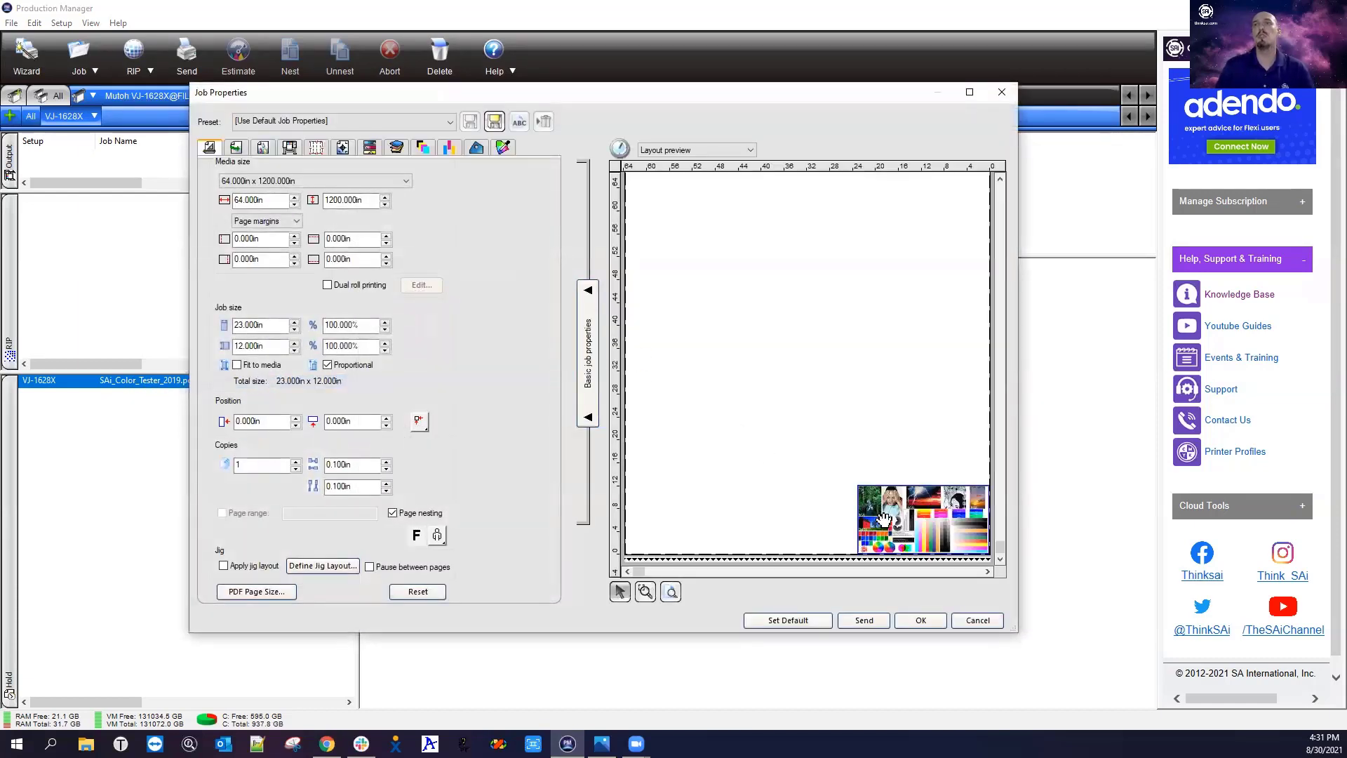
{"action": "left_click", "coordinate": [645, 592]}
{"action": "left_click_drag", "start_coordinate": [872, 489], "coordinate": [989, 555]}
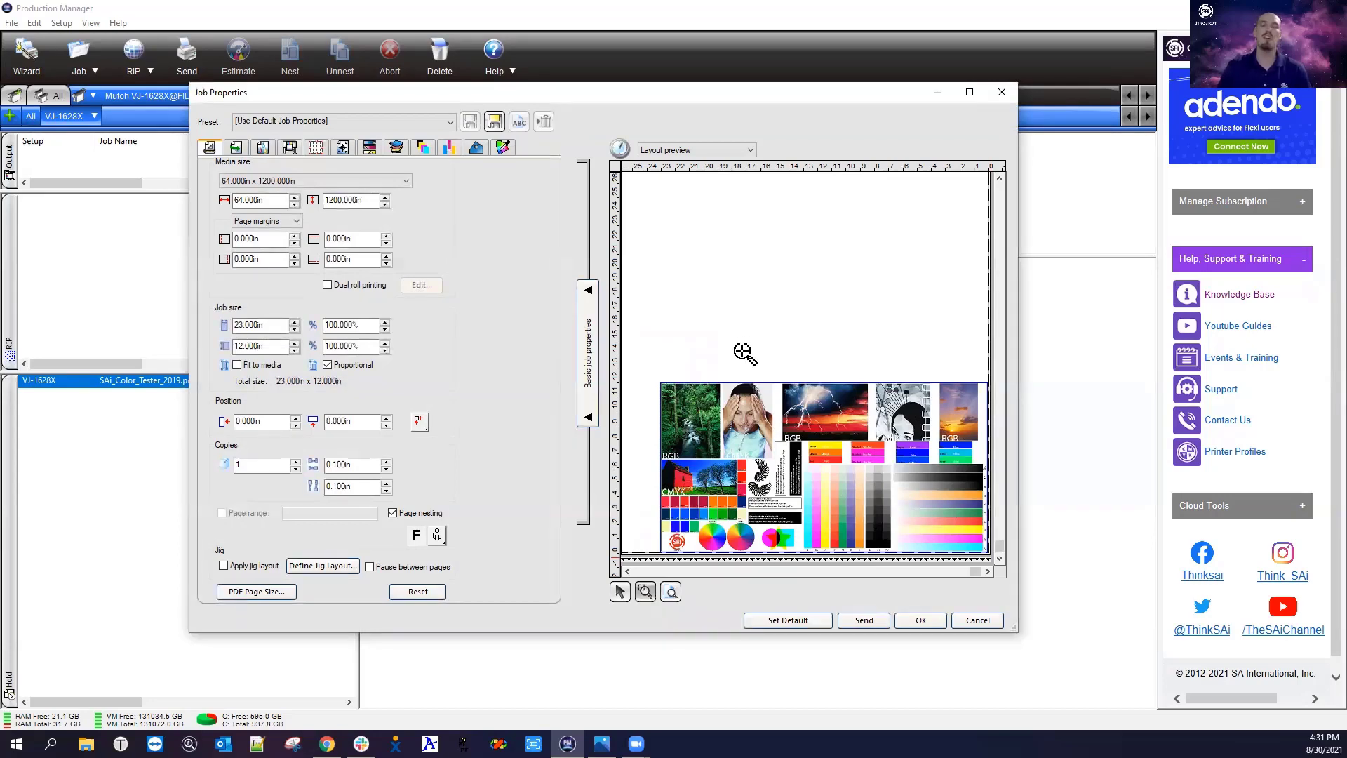
{"action": "left_click", "coordinate": [977, 621]}
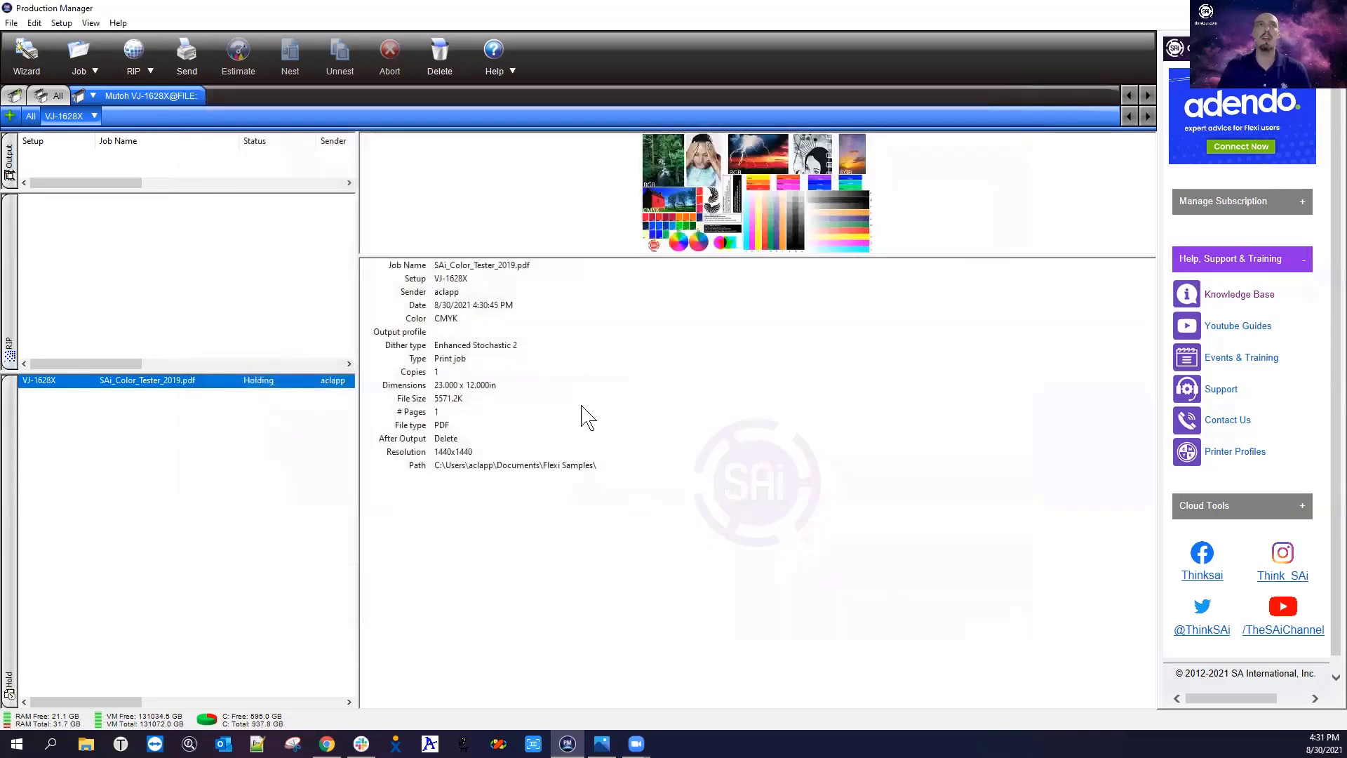
- Open the Color Profiler for the VJ-1628X setup and move its welcome window to the middle of the screen
{"action": "left_click", "coordinate": [94, 115]}
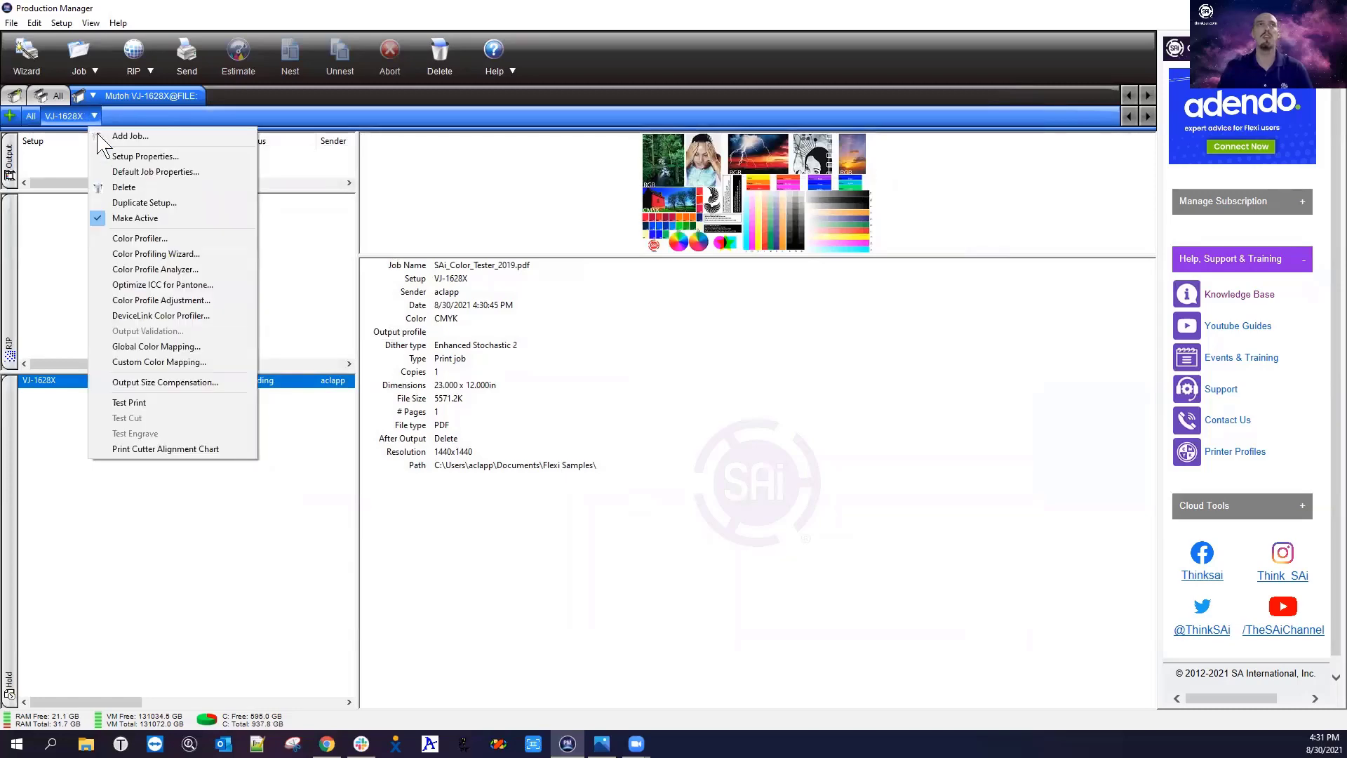
{"action": "left_click", "coordinate": [140, 239]}
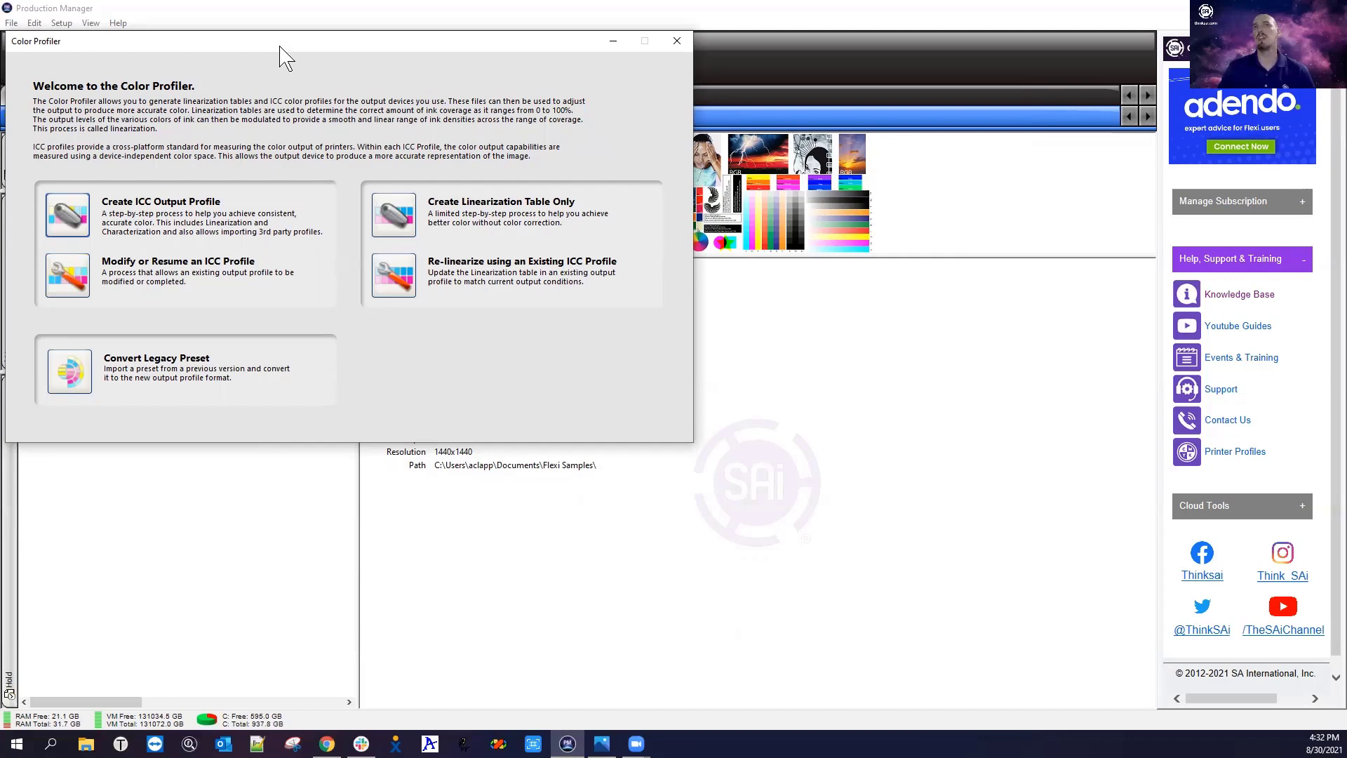
{"action": "left_click_drag", "start_coordinate": [279, 46], "coordinate": [646, 183]}
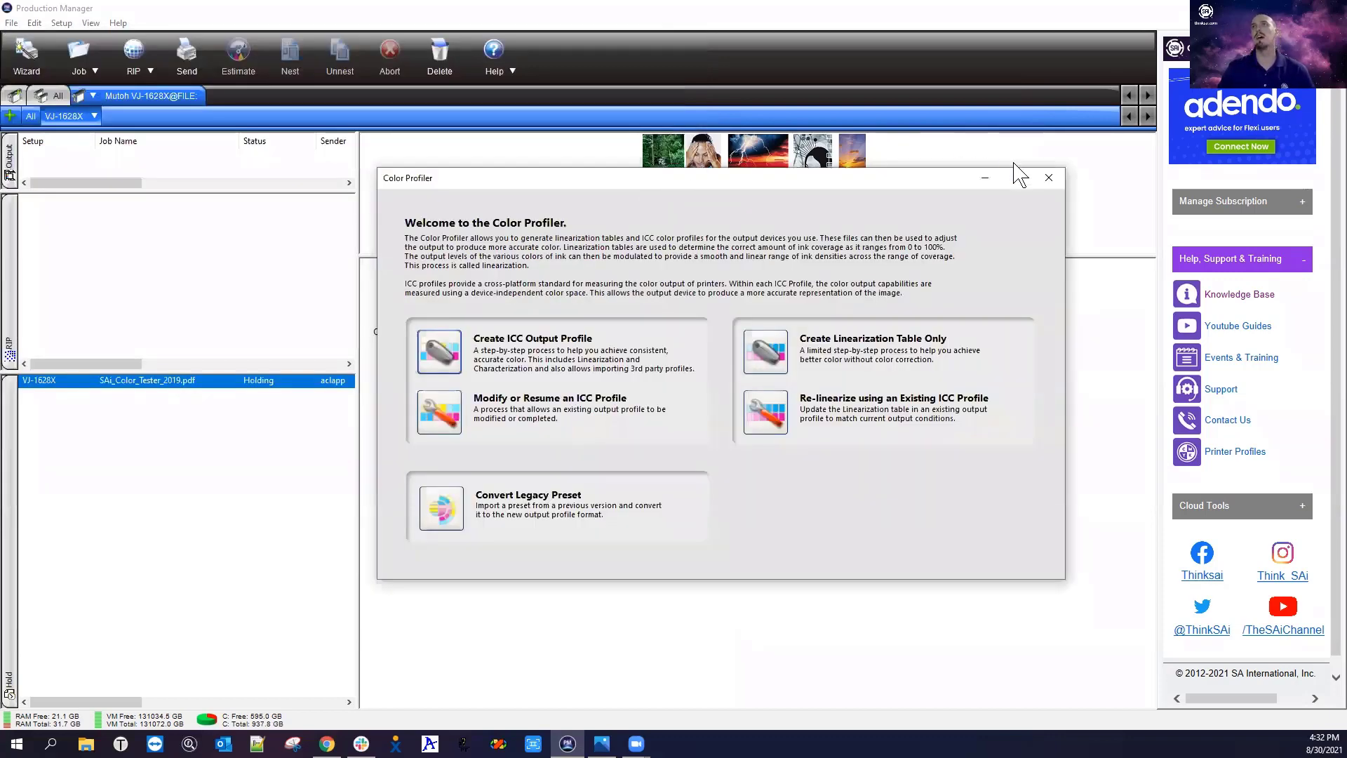